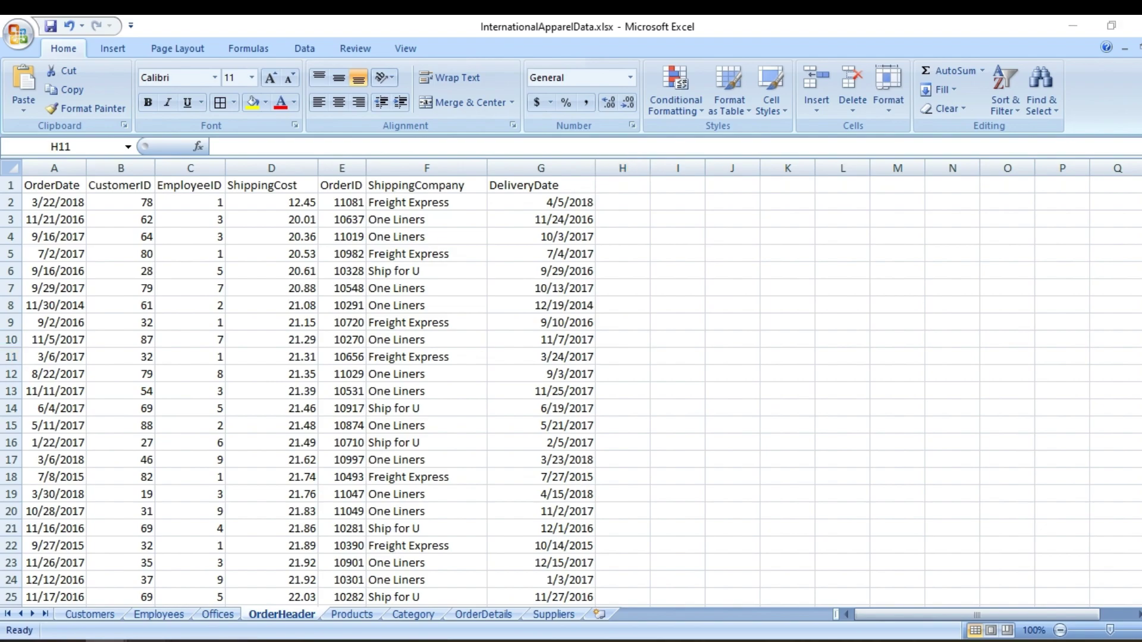
- Bring up the InternationalApparelData.xlsx workbook in Excel and examine the OrderDate, OrderID and DeliveryDate columns of the OrderHeader sheet
{"action": "left_click", "coordinate": [279, 562]}
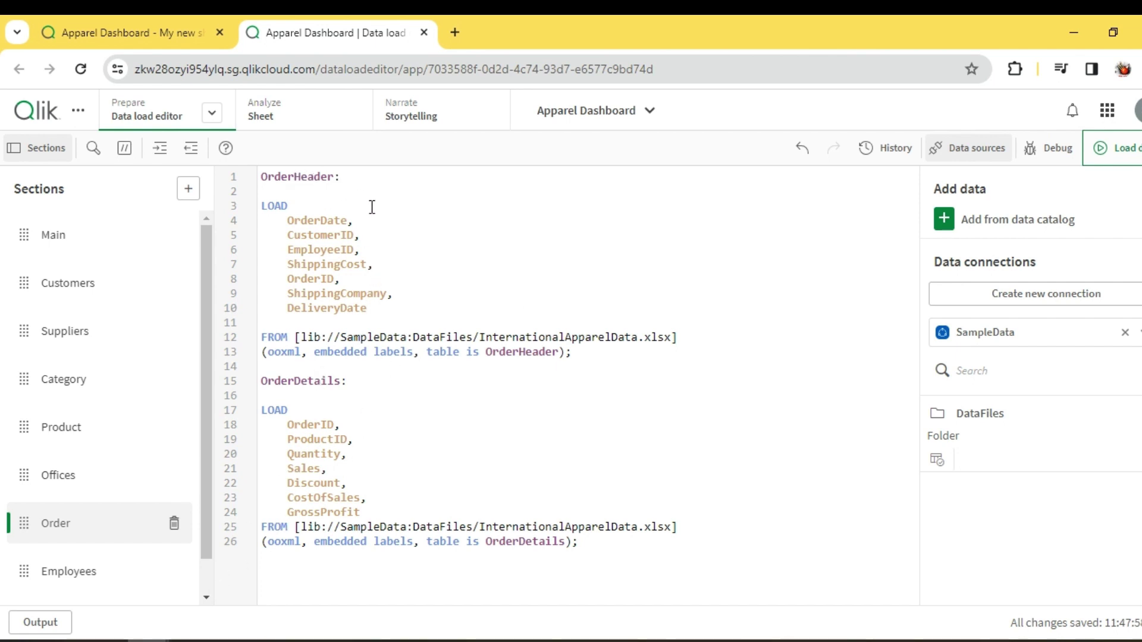
{"action": "mouse_move", "coordinate": [143, 639]}
{"action": "left_click", "coordinate": [227, 569]}
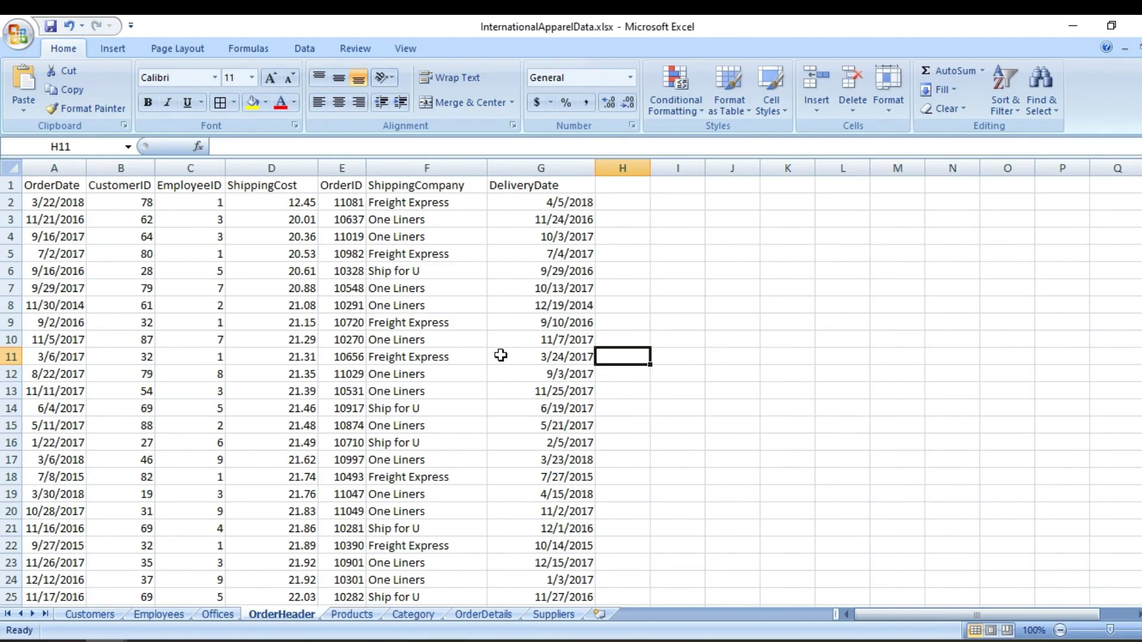
{"action": "left_click", "coordinate": [527, 187]}
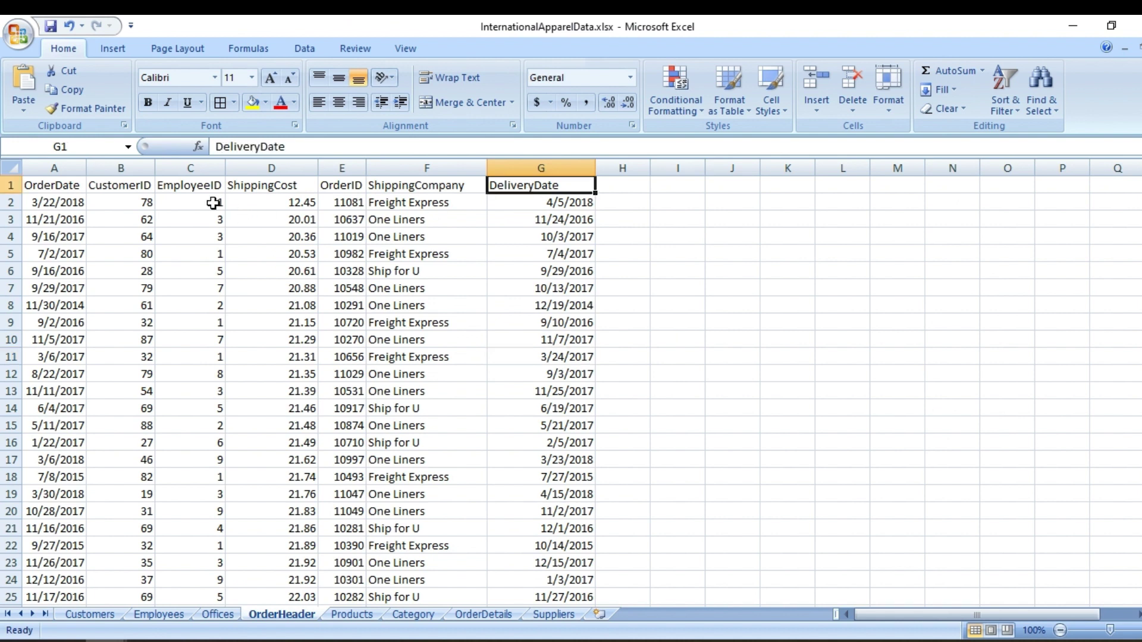
{"action": "left_click", "coordinate": [69, 182]}
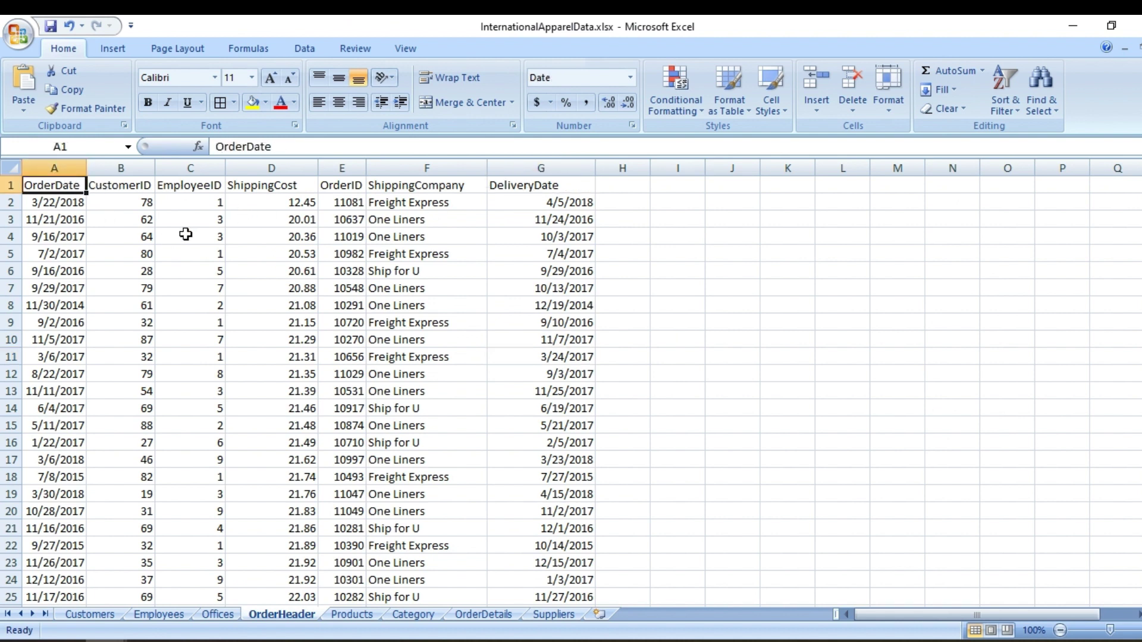
{"action": "left_click", "coordinate": [337, 186]}
{"action": "left_click", "coordinate": [352, 203]}
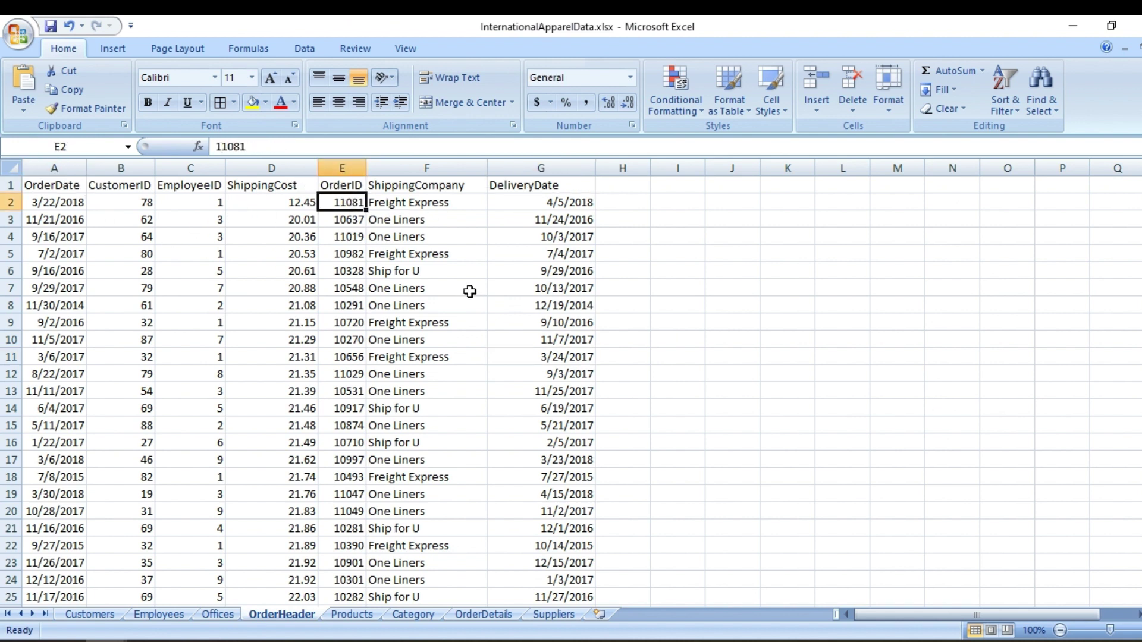
{"action": "left_click", "coordinate": [547, 185]}
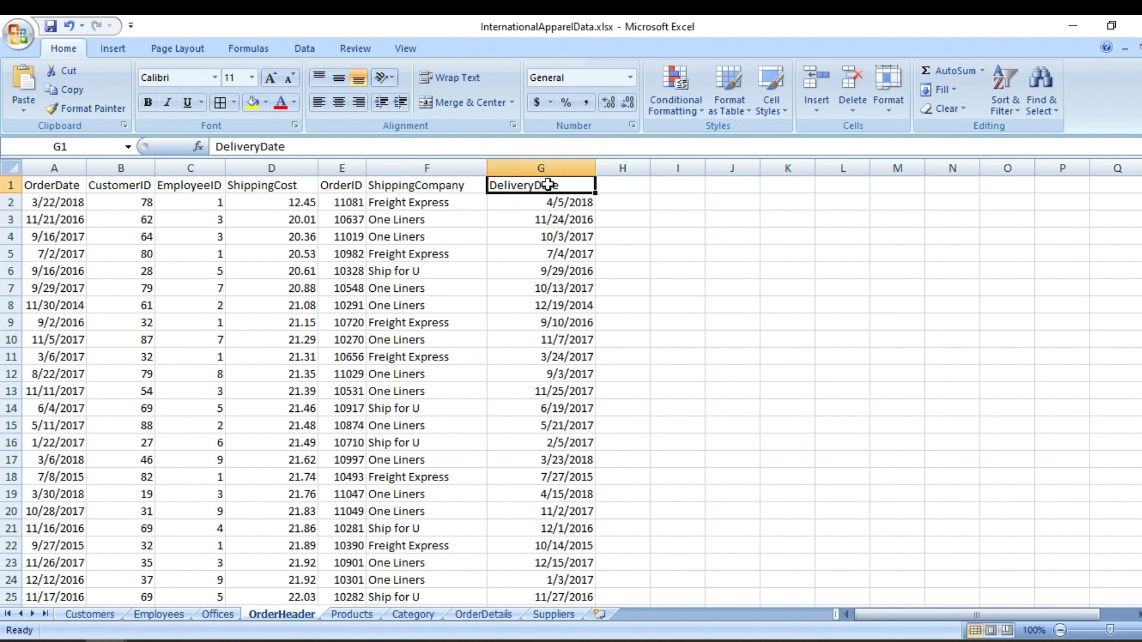
{"action": "left_click", "coordinate": [71, 187]}
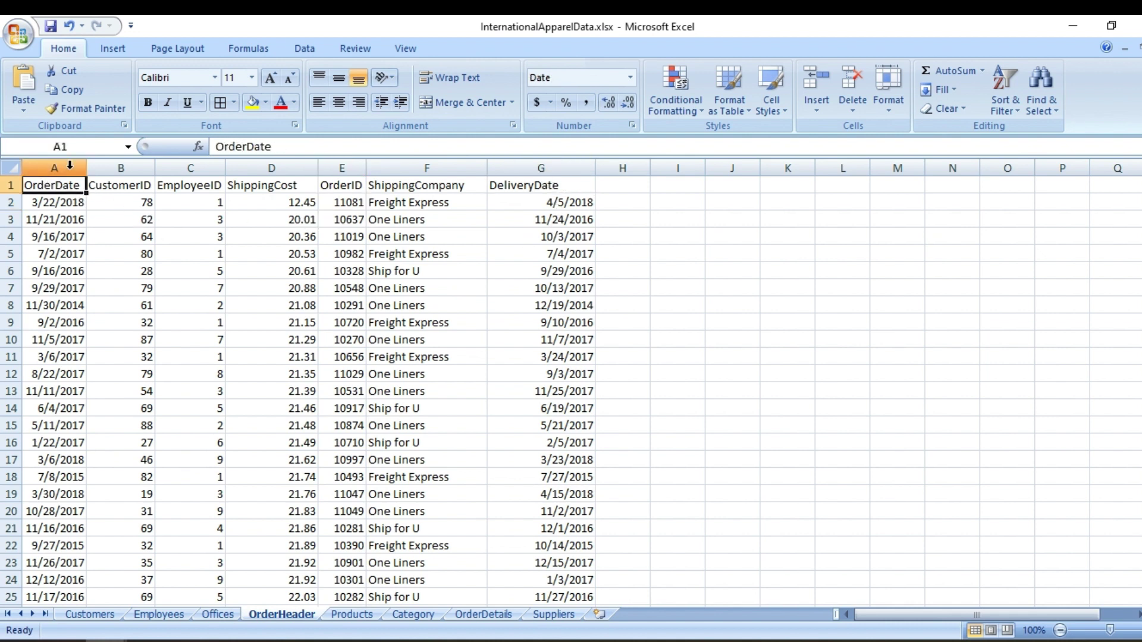
{"action": "left_click", "coordinate": [70, 167]}
{"action": "left_click", "coordinate": [62, 186]}
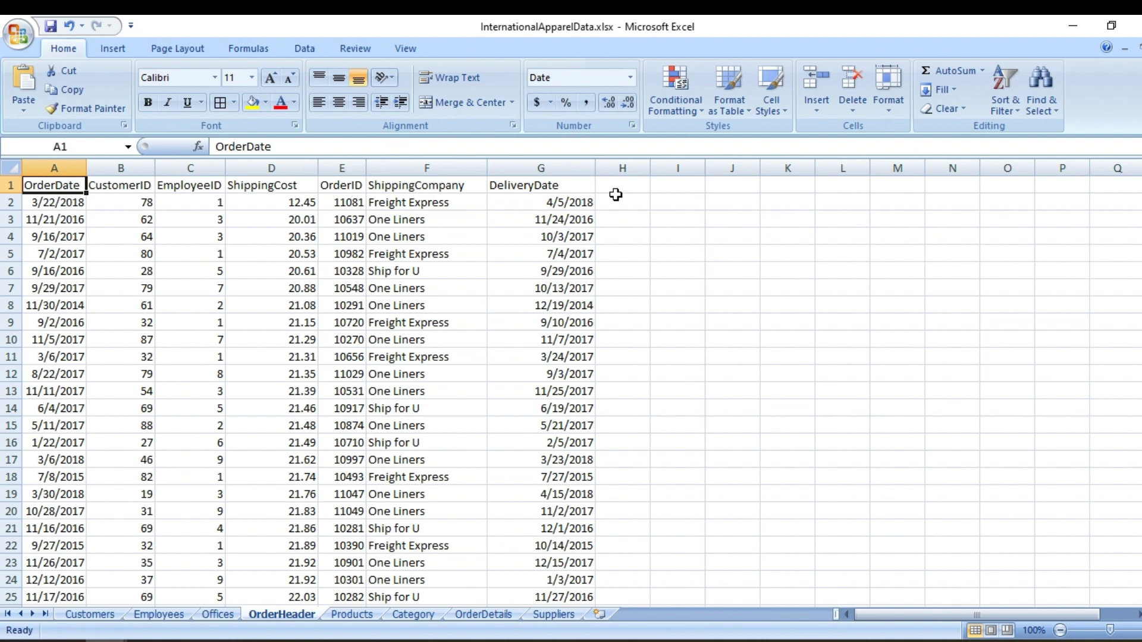
{"action": "left_click", "coordinate": [562, 190]}
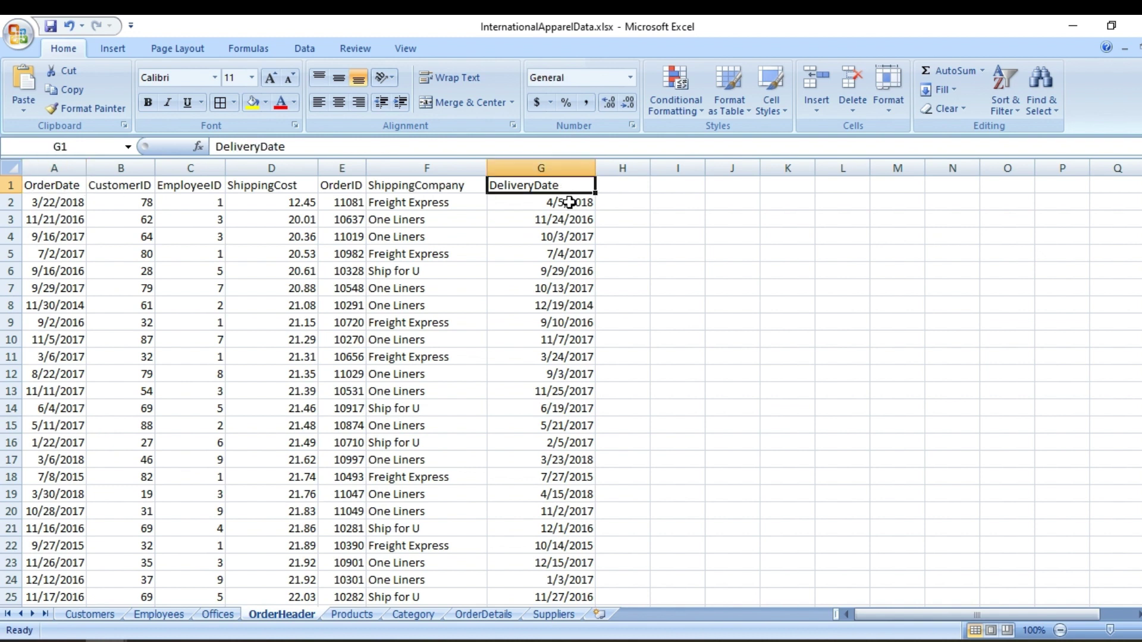
- Compare the first order dates with their delivery dates in the OrderHeader sheet and inspect the whole DeliveryDate column
{"action": "left_click", "coordinate": [569, 202]}
{"action": "left_click", "coordinate": [553, 169]}
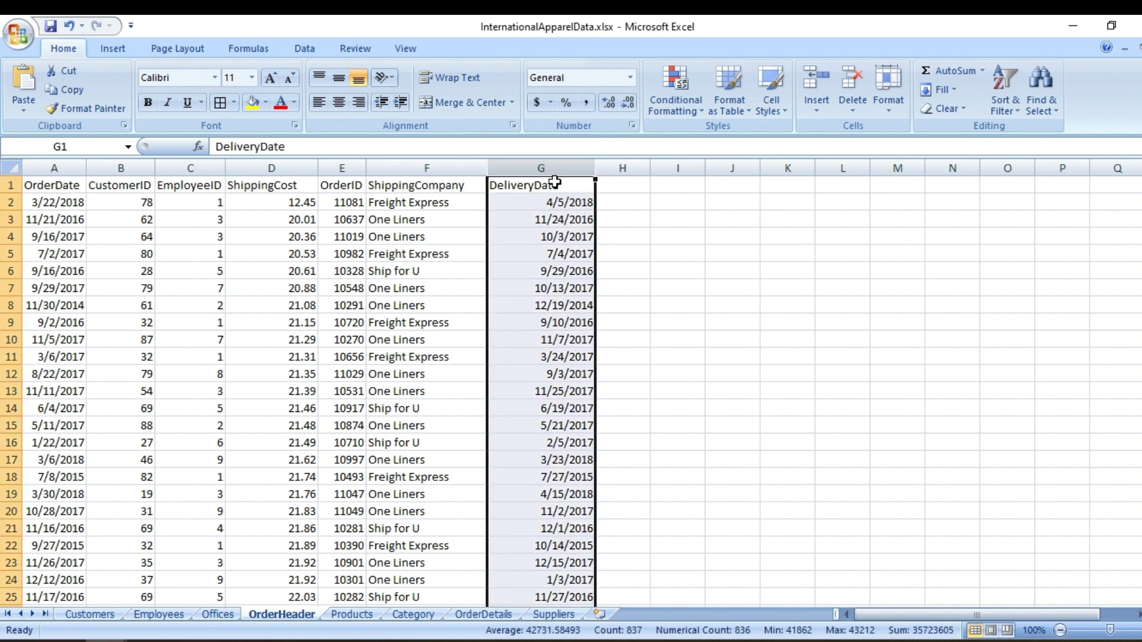
{"action": "left_click", "coordinate": [558, 208]}
{"action": "left_click", "coordinate": [78, 205]}
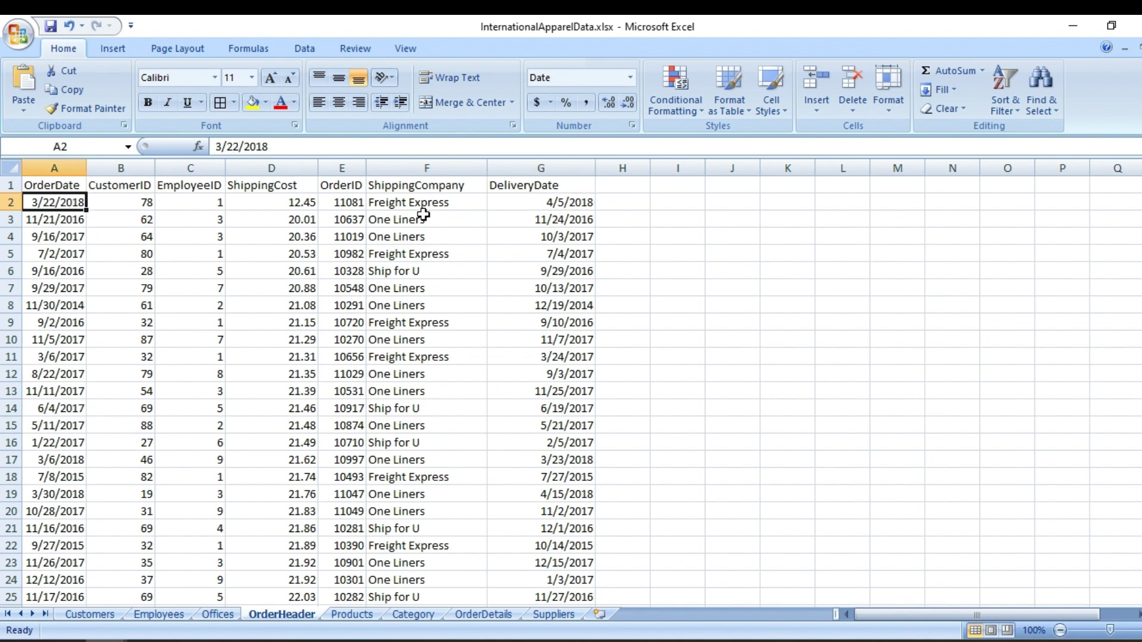
{"action": "left_click", "coordinate": [556, 203]}
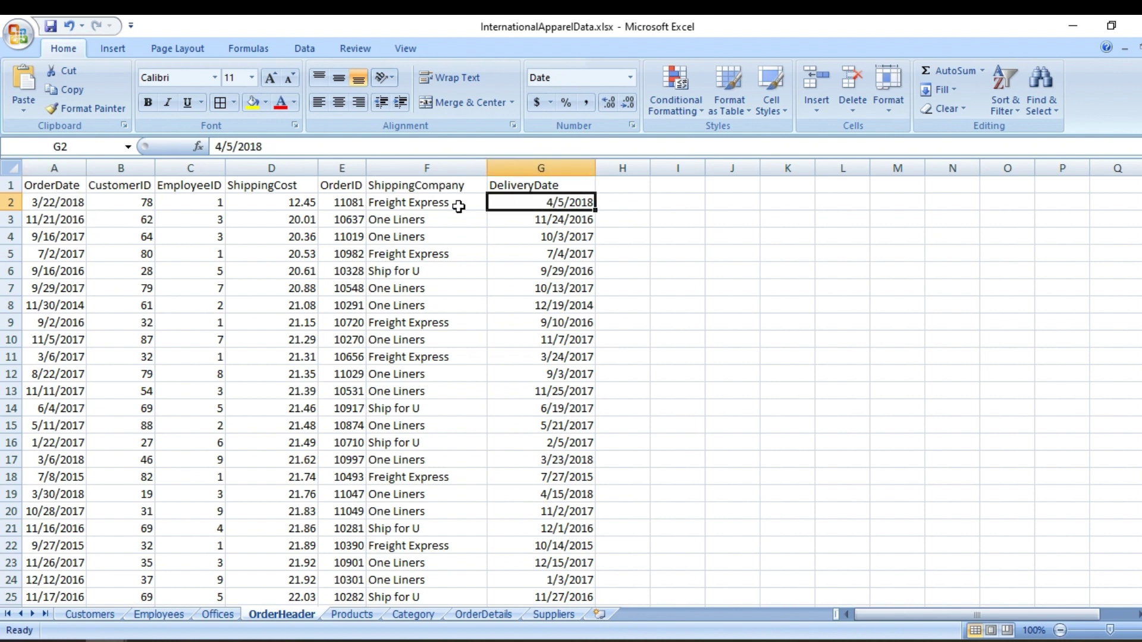
{"action": "left_click", "coordinate": [559, 218]}
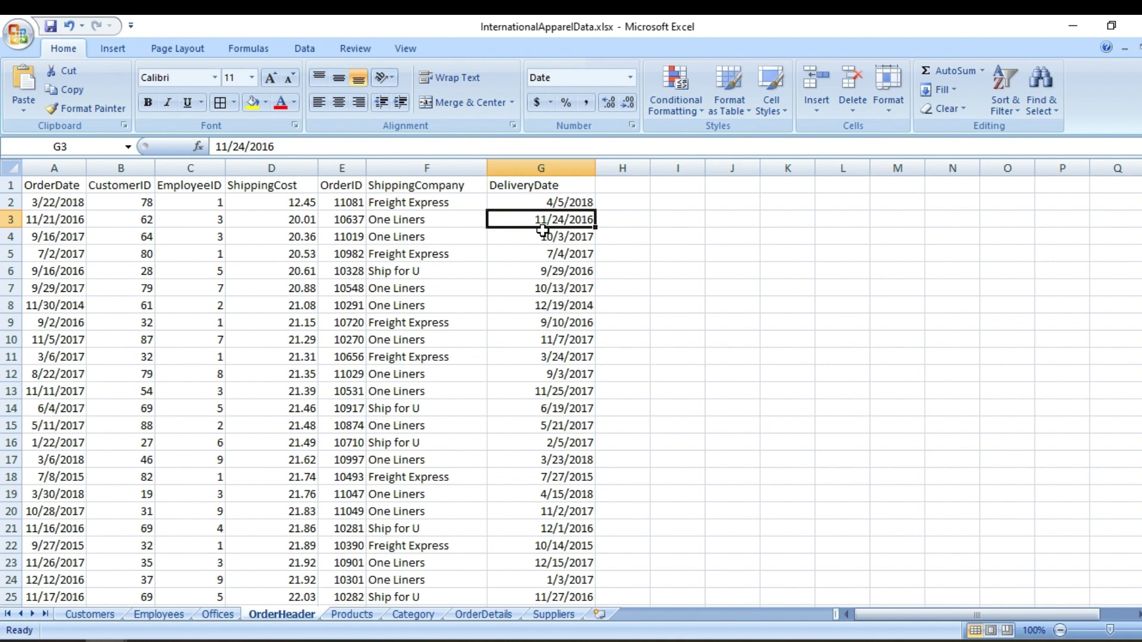
{"action": "left_click", "coordinate": [571, 167]}
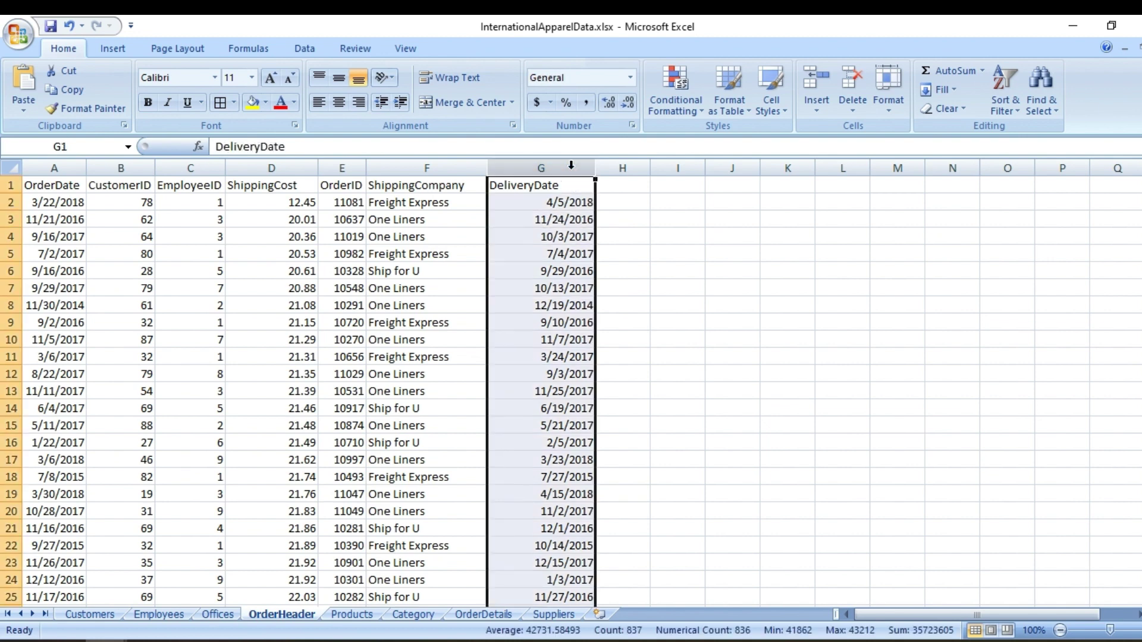
- Switch to the Qlik data load editor and add DeliveryDate - OrderDate as DaystoDeliver after DeliveryDate in the OrderHeader load
{"action": "left_click", "coordinate": [147, 640]}
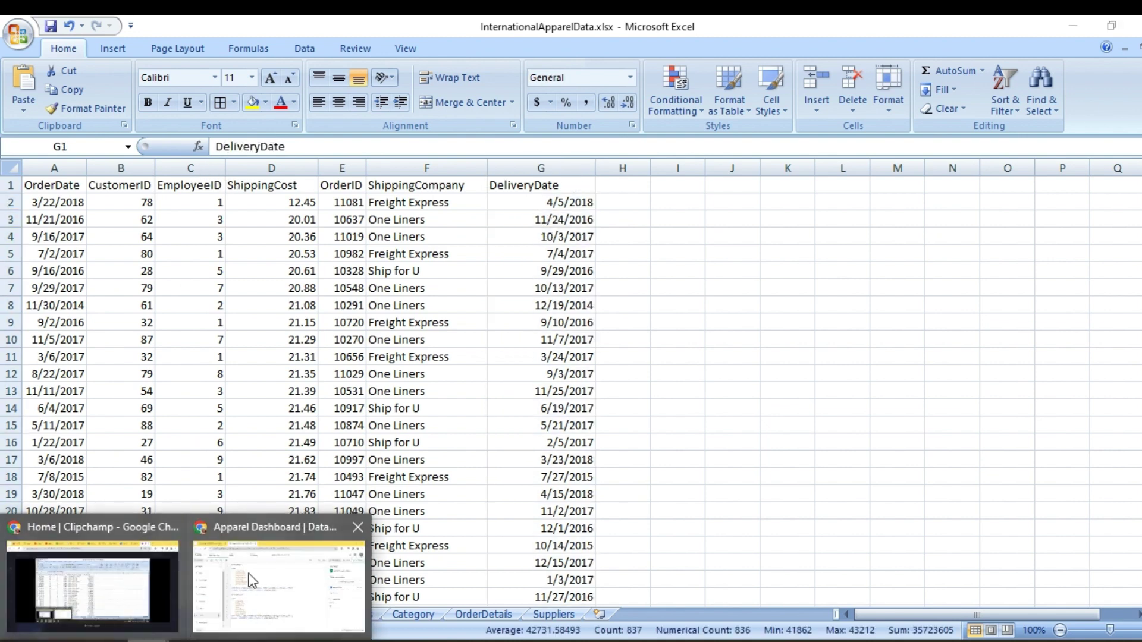
{"action": "left_click", "coordinate": [253, 580]}
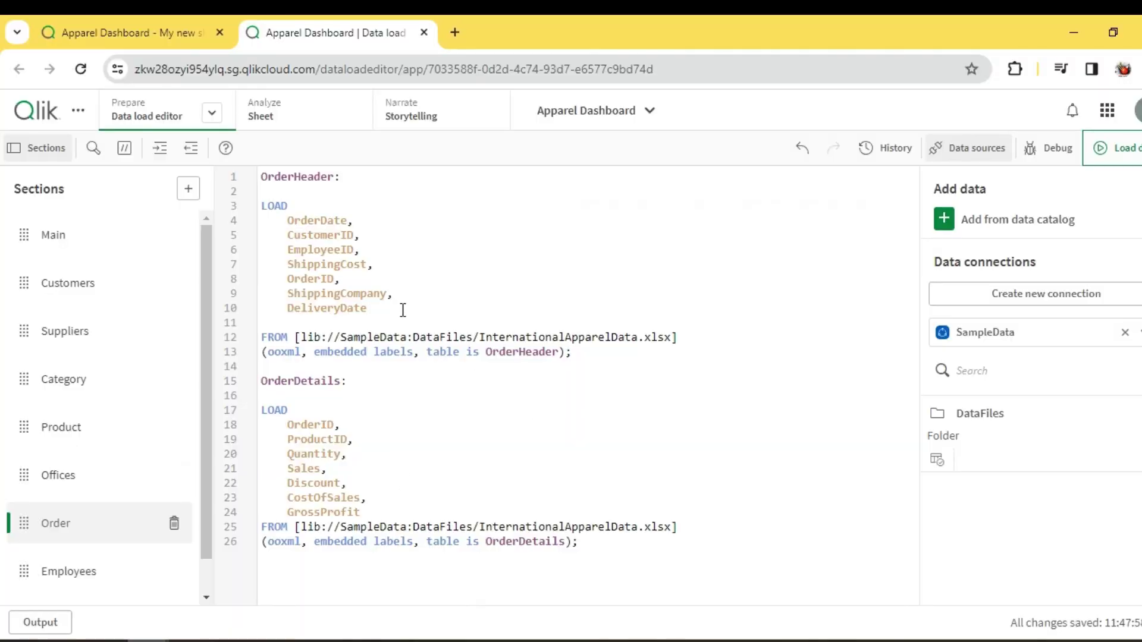
{"action": "key", "text": "Return"}
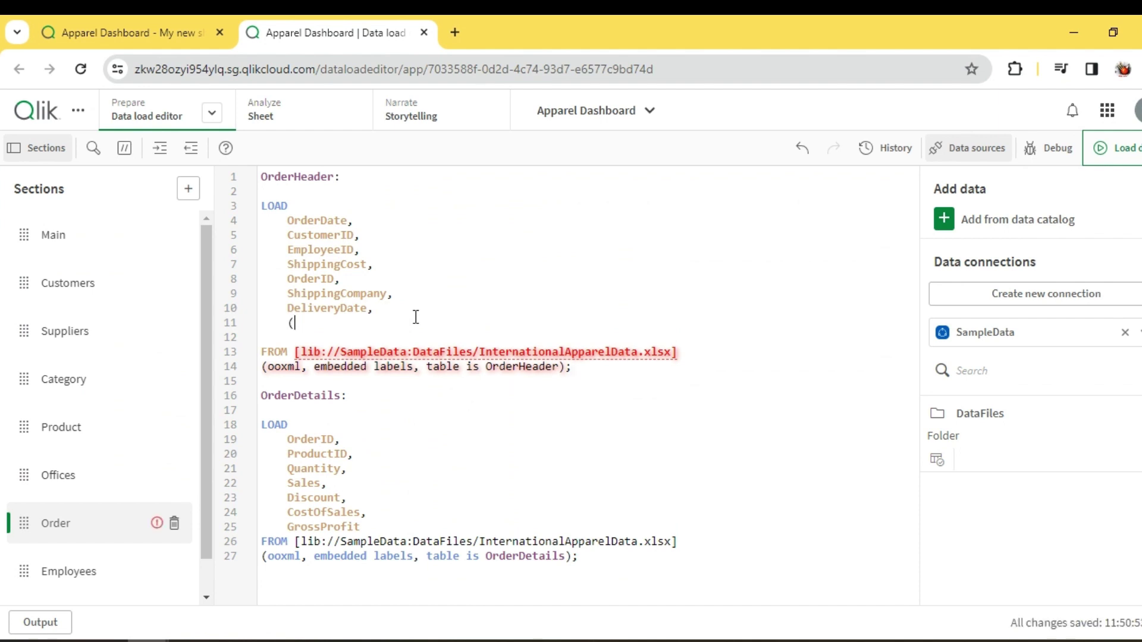
{"action": "type", "text": "De"}
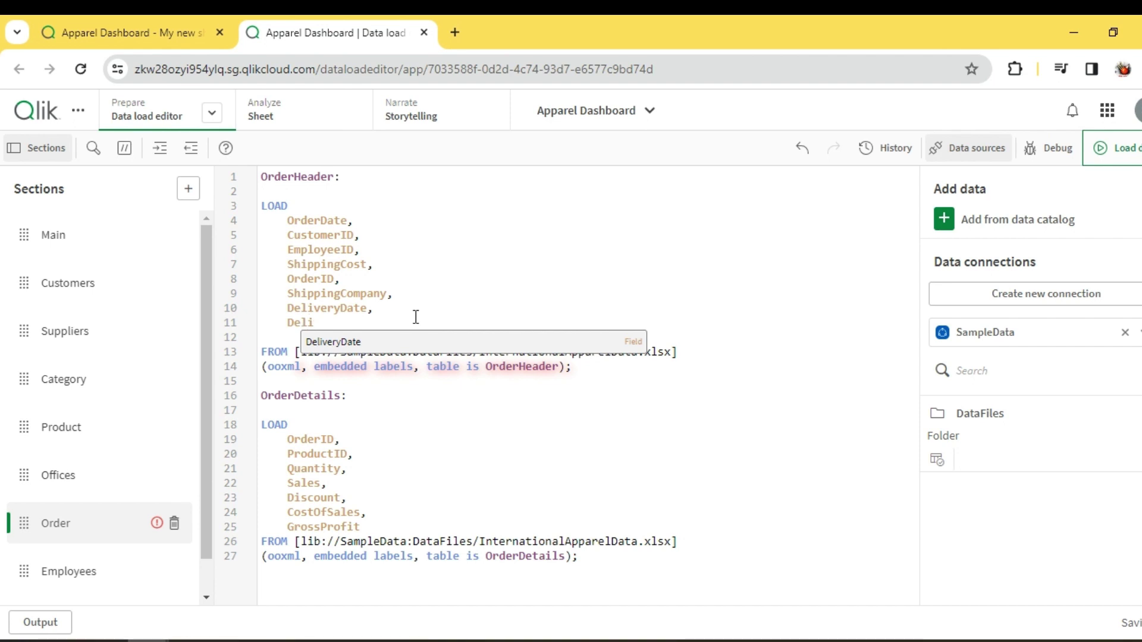
{"action": "type", "text": "li"}
{"action": "key", "text": "Return"}
{"action": "type", "text": "- "}
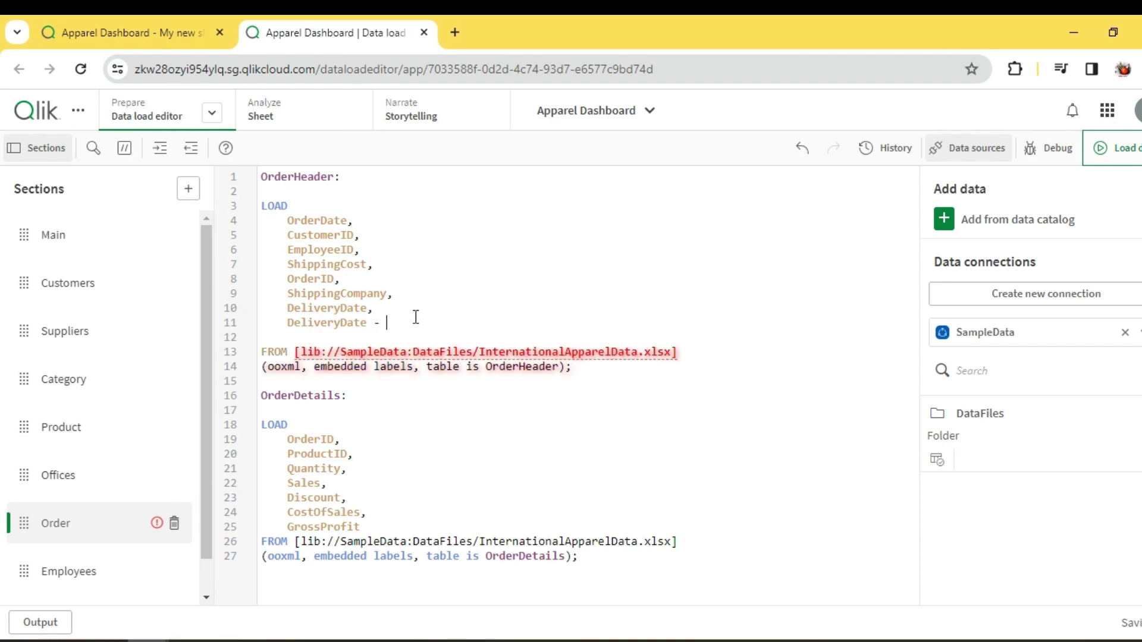
{"action": "type", "text": "Orde"}
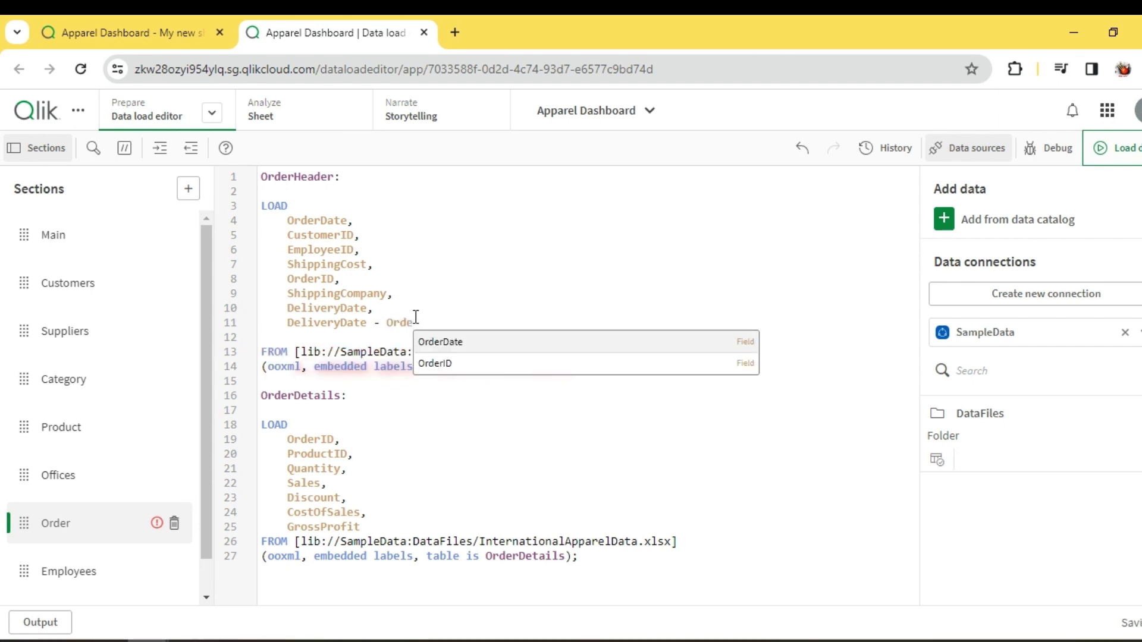
{"action": "key", "text": "Return"}
{"action": "type", "text": "as "}
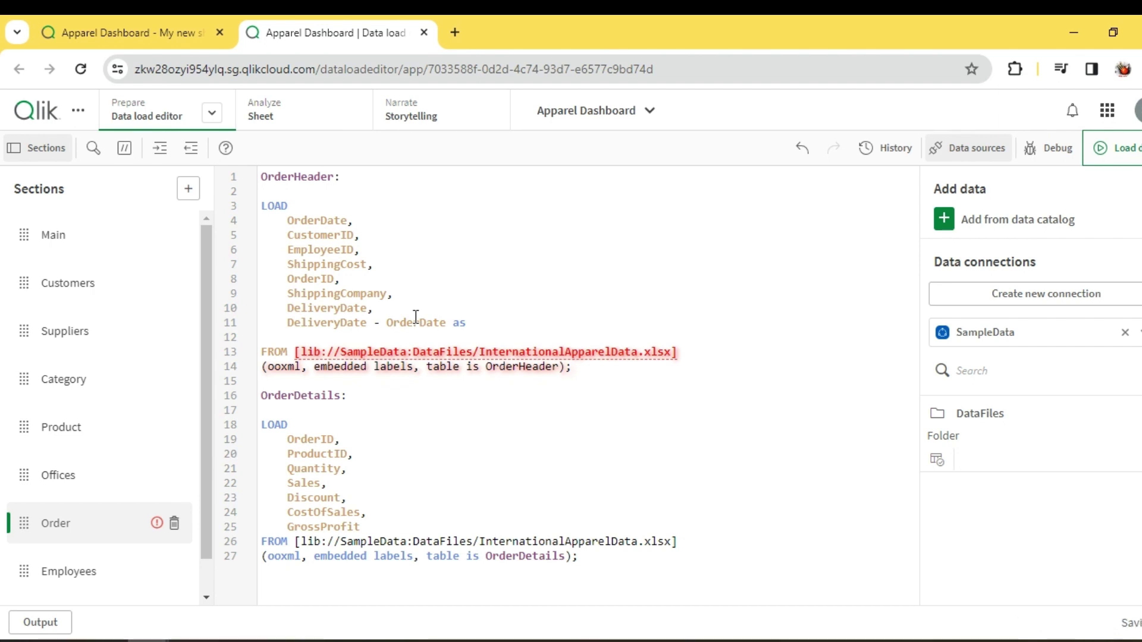
{"action": "type", "text": "DaystoDeliver"}
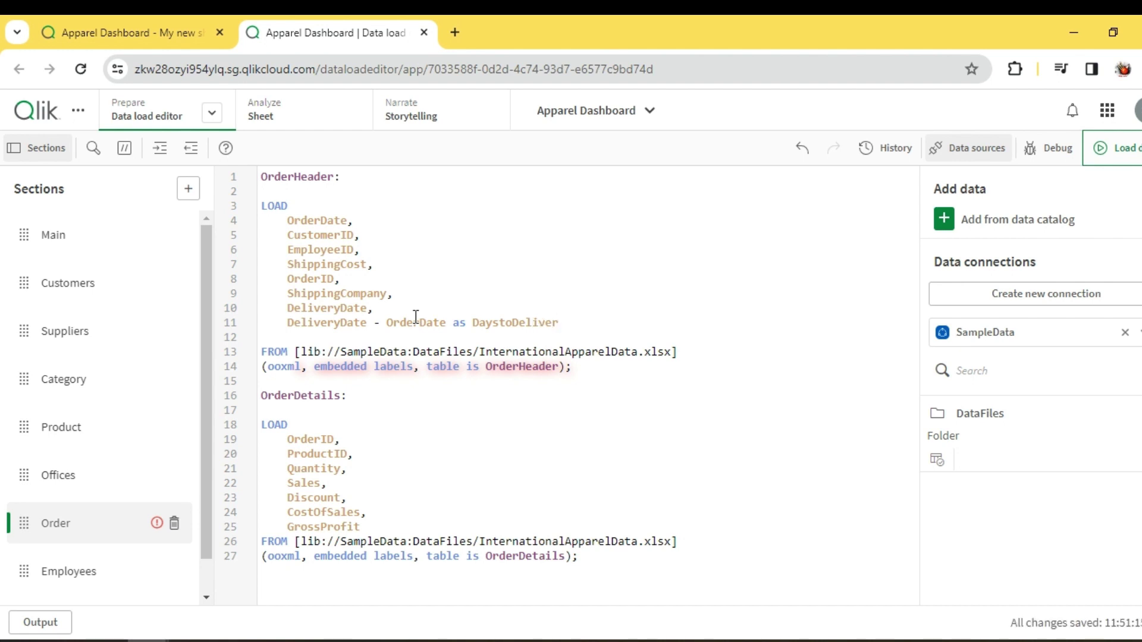
- Add another OrderHeader field below DaystoDeliver that applies the Interval function to DeliveryDate-OrderDate
{"action": "type", "text": ","}
{"action": "key", "text": "Return"}
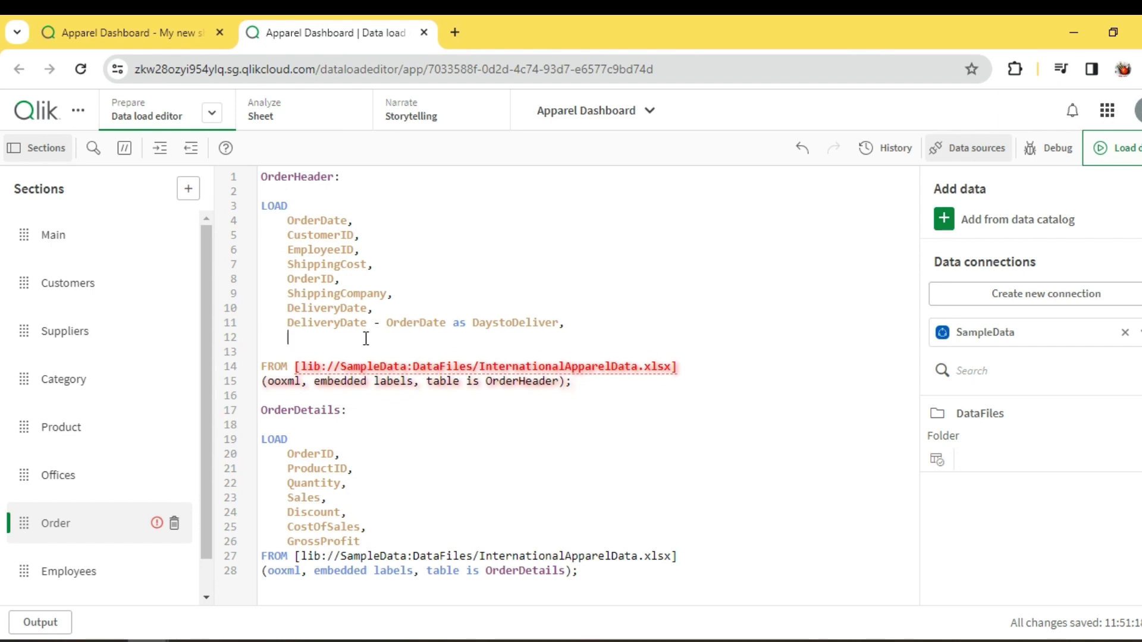
{"action": "type", "text": "Inter"}
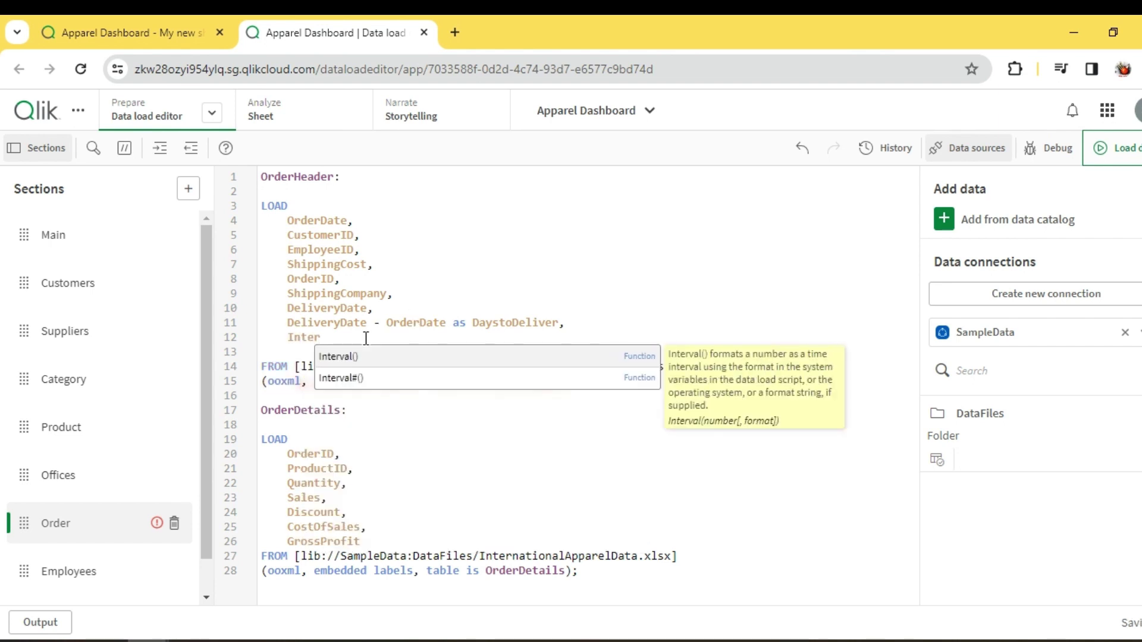
{"action": "key", "text": "Return"}
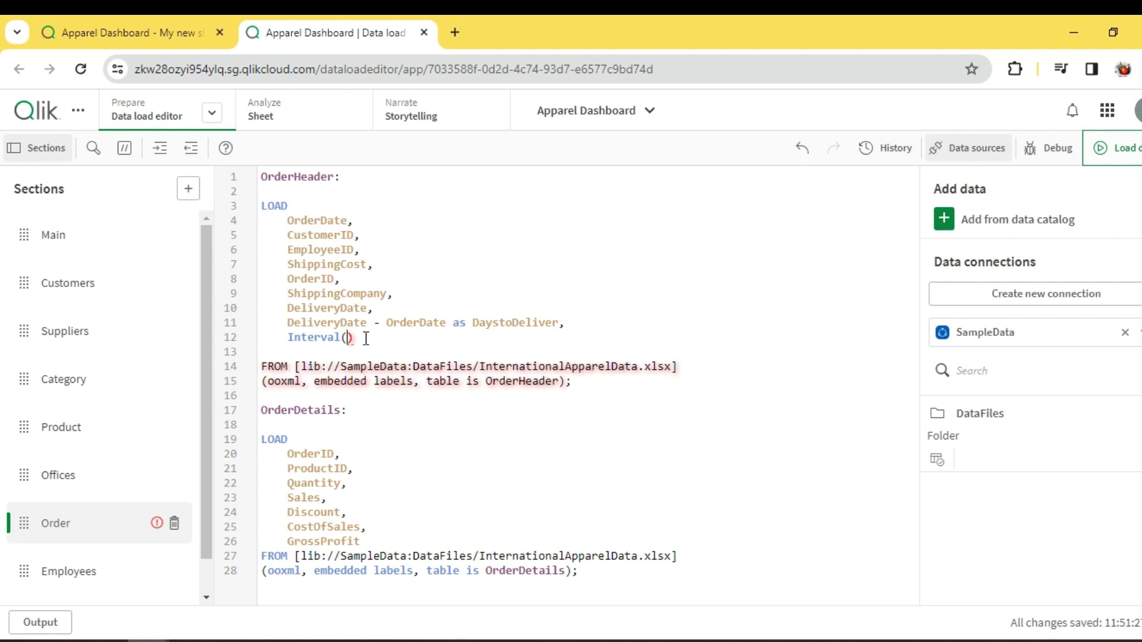
{"action": "type", "text": "Deli"}
{"action": "key", "text": "Return"}
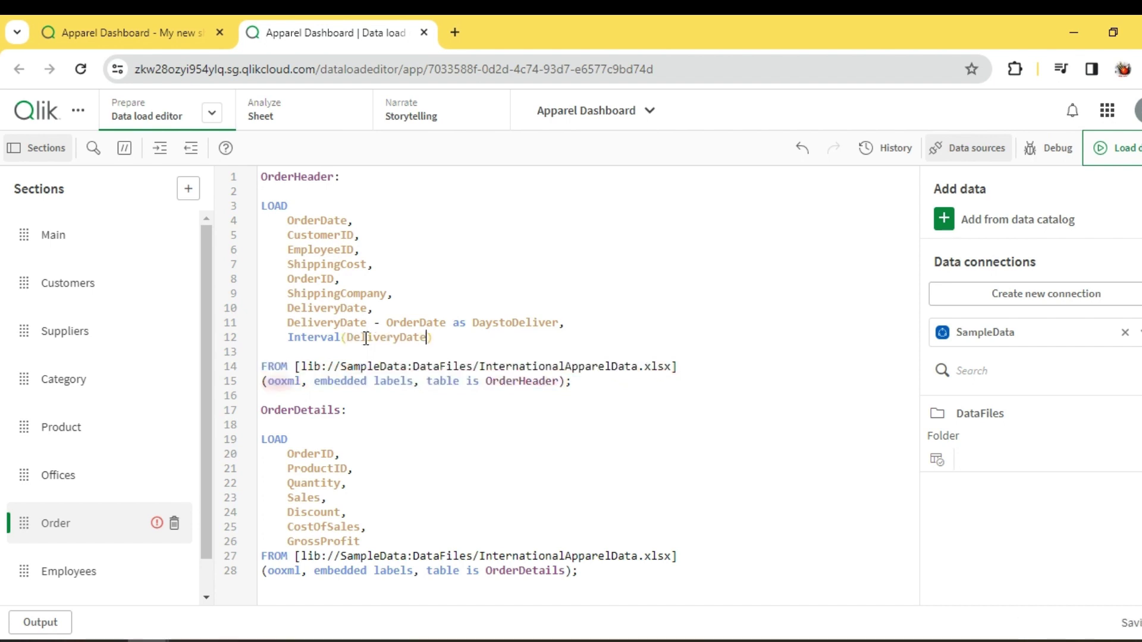
{"action": "type", "text": "-"}
{"action": "key", "text": "BackSpace"}
{"action": "key", "text": "BackSpace"}
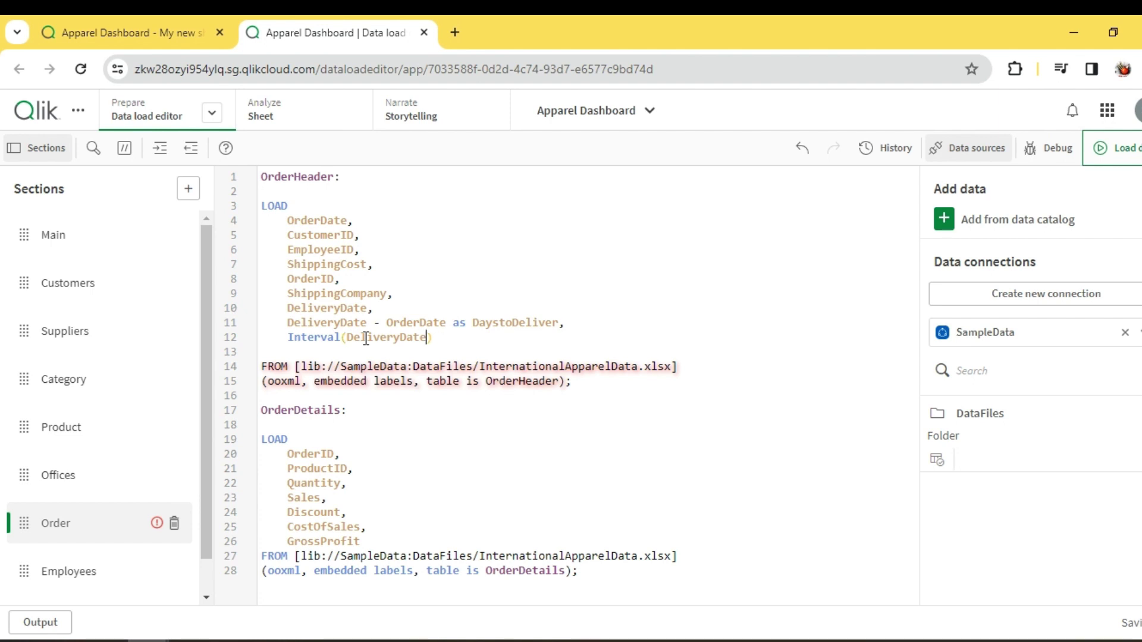
{"action": "type", "text": "-"}
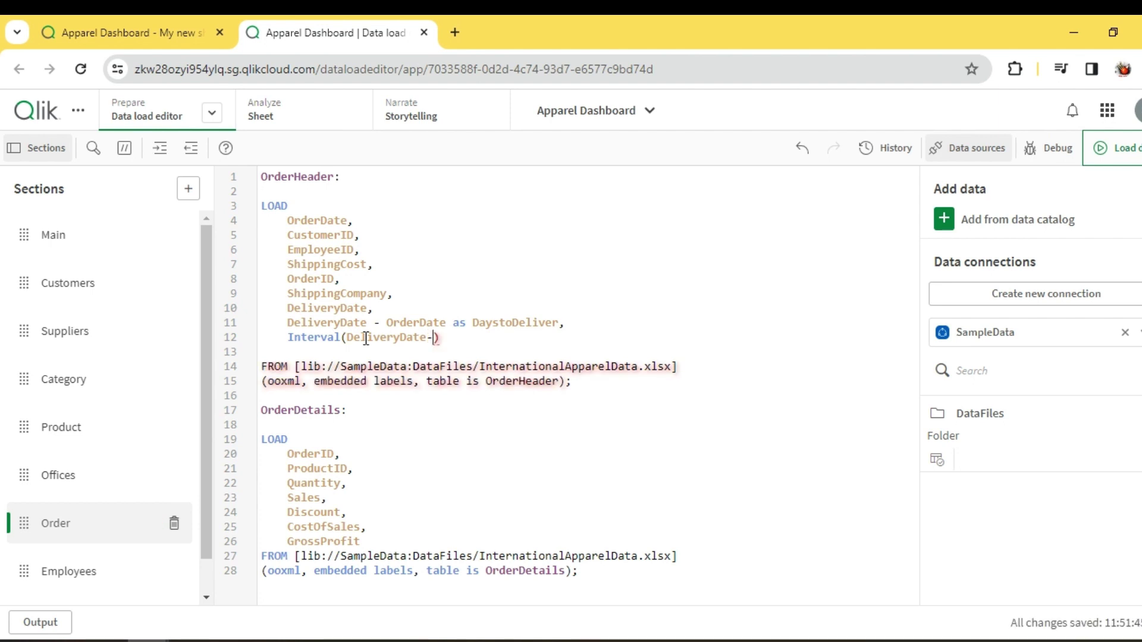
{"action": "type", "text": "OrderDate"}
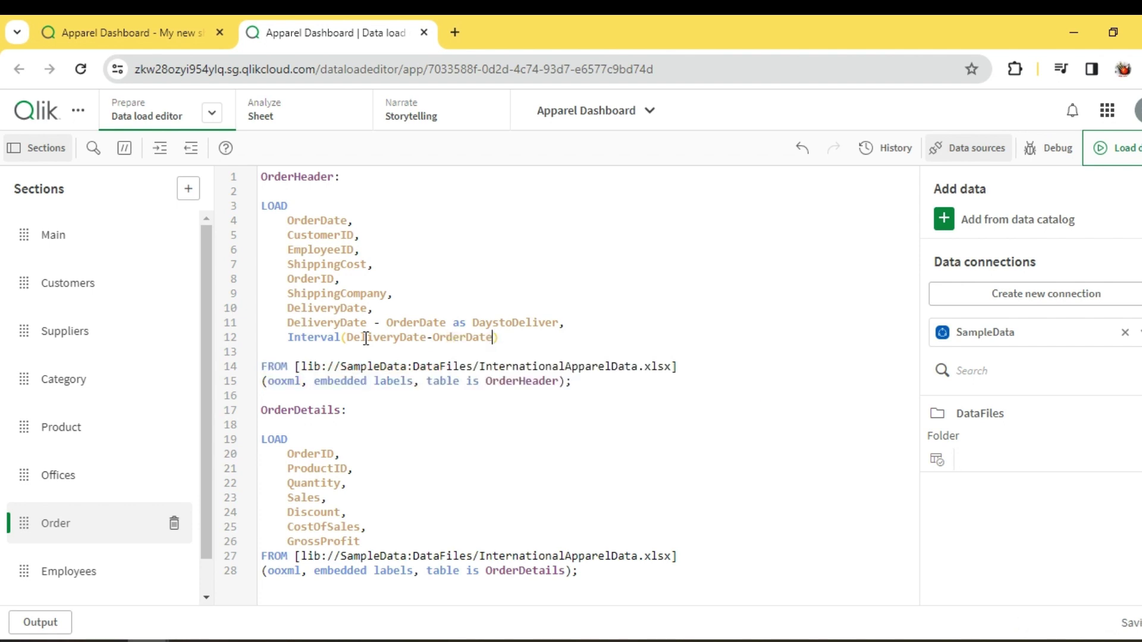
- Give the Interval function the format 'DD' and alias the resulting field as Days
{"action": "type", "text": ",''"}
{"action": "key", "text": "Left"}
{"action": "type", "text": "DD"}
{"action": "key", "text": "Right"}
{"action": "type", "text": "as"}
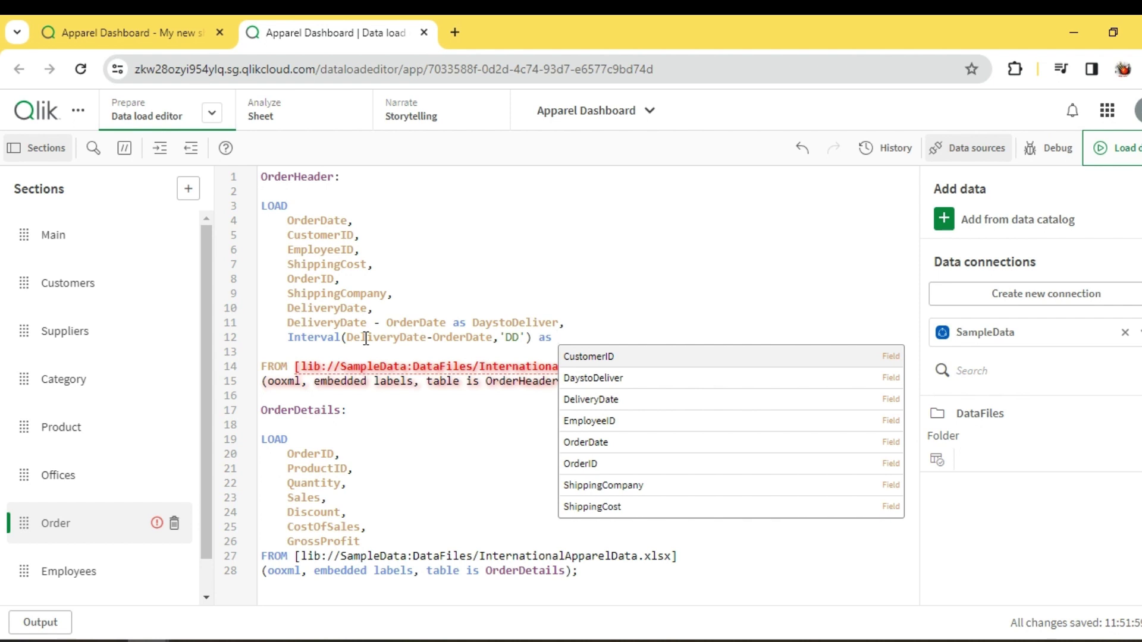
{"action": "type", "text": "Dys"}
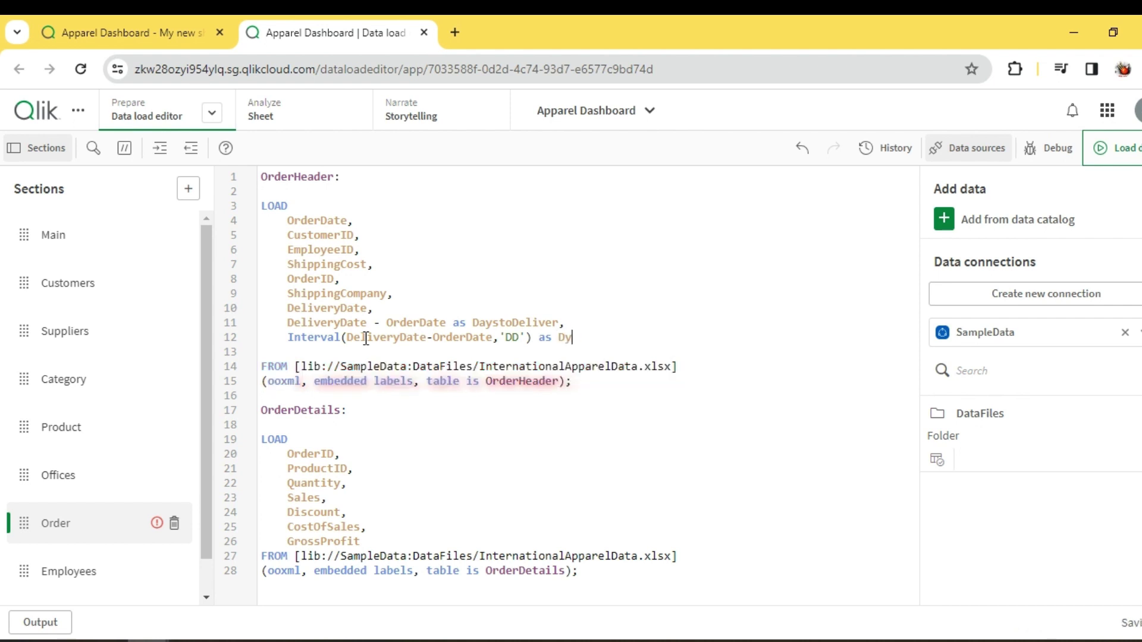
{"action": "key", "text": "BackSpace"}
{"action": "type", "text": "ats"}
{"action": "key", "text": "BackSpace"}
{"action": "key", "text": "BackSpace"}
{"action": "type", "text": "ys"}
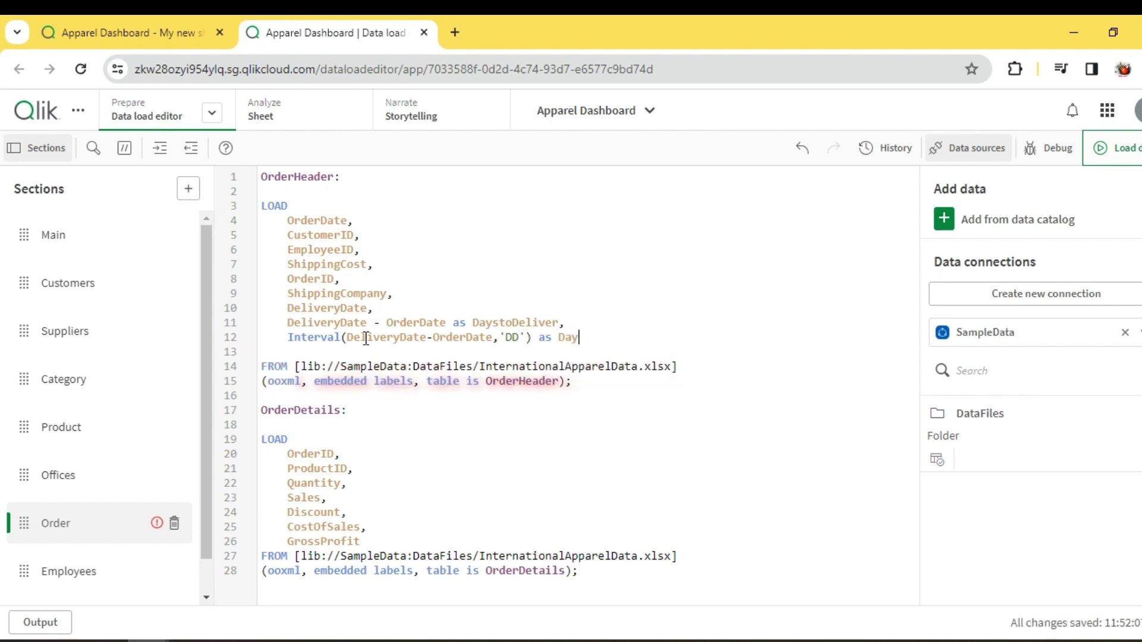
- Review the DaystoDeliver and Days field expressions in the OrderHeader load script, comparing the plain subtraction with the Interval version
{"action": "left_click_drag", "start_coordinate": [586, 337], "coordinate": [286, 338]}
{"action": "left_click", "coordinate": [597, 318]}
{"action": "left_click_drag", "start_coordinate": [570, 324], "coordinate": [282, 323]}
{"action": "double_click", "coordinate": [547, 322]}
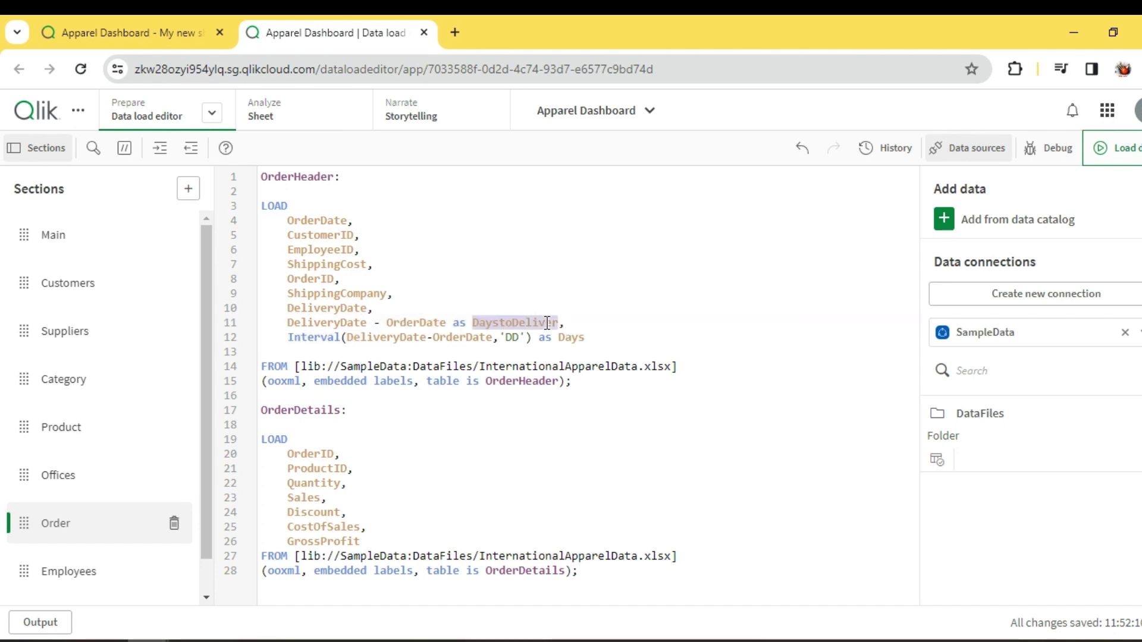
{"action": "left_click", "coordinate": [575, 322]}
{"action": "left_click", "coordinate": [590, 338]}
{"action": "left_click_drag", "start_coordinate": [591, 338], "coordinate": [287, 338]}
{"action": "left_click", "coordinate": [605, 338]}
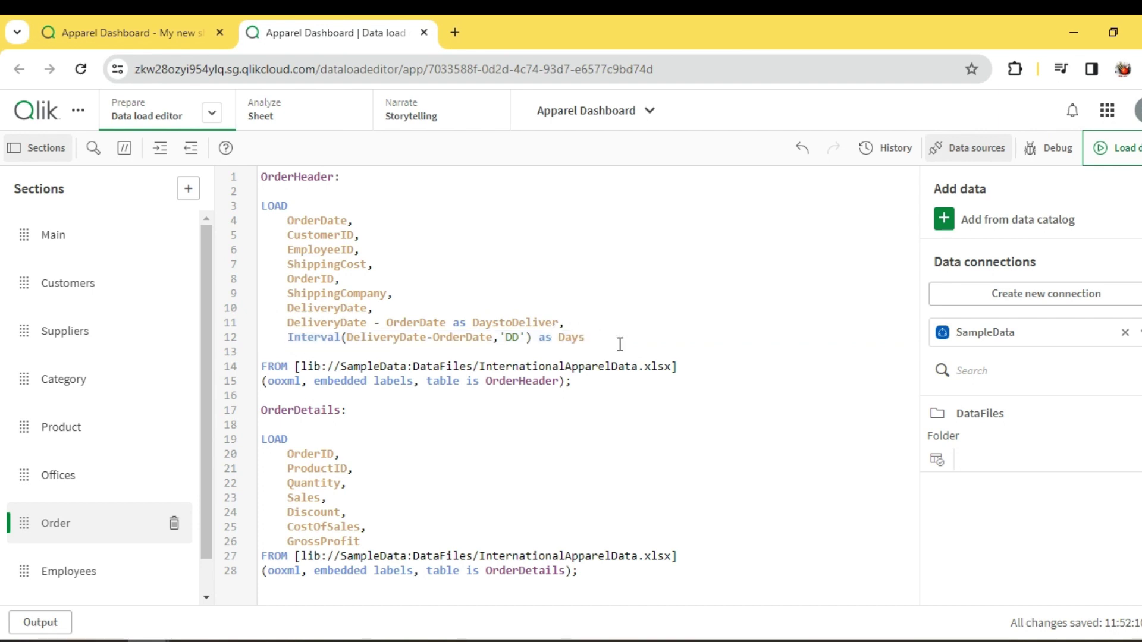
{"action": "double_click", "coordinate": [523, 328]}
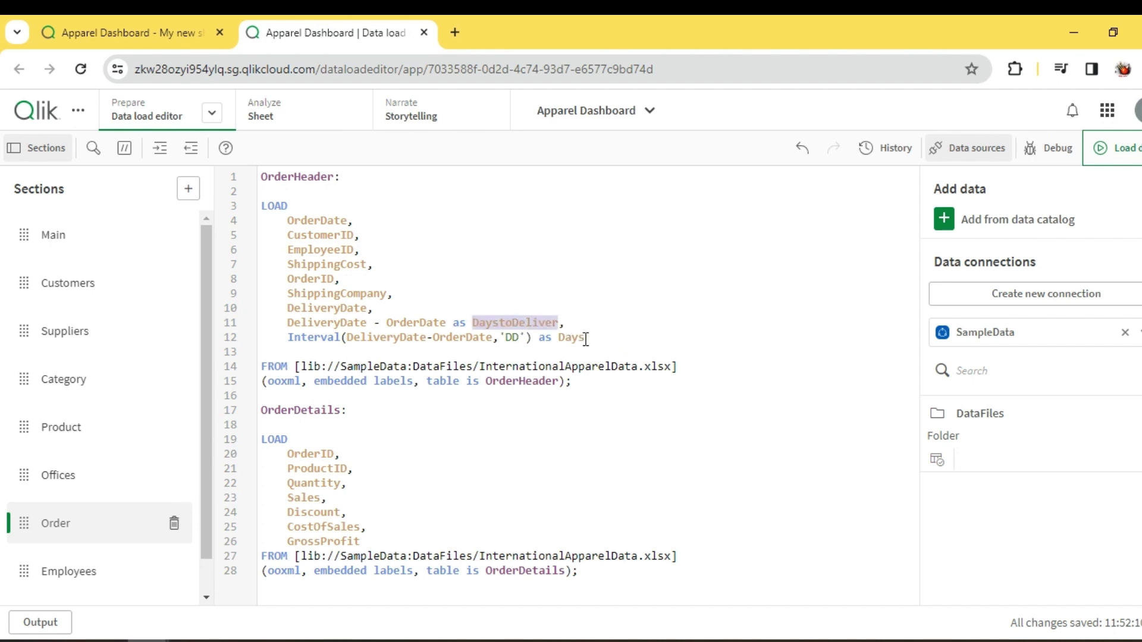
- Load the data with the updated script and preview the OrderHeader table in the data model viewer, comparing DaystoDeliver with Days
{"action": "left_click", "coordinate": [585, 337]}
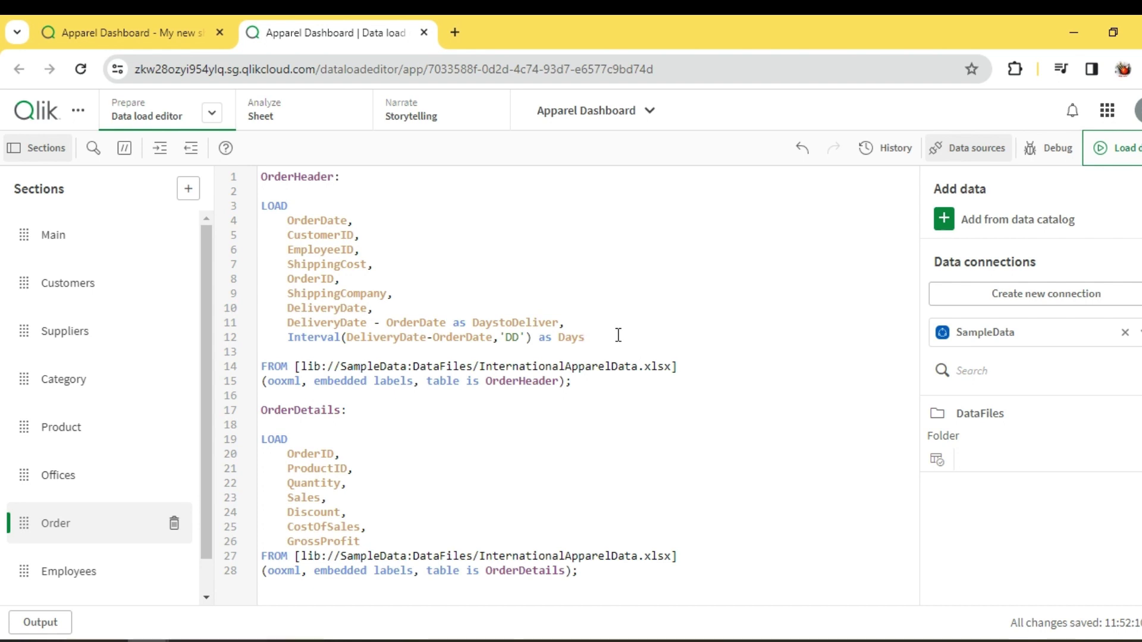
{"action": "left_click", "coordinate": [1118, 149]}
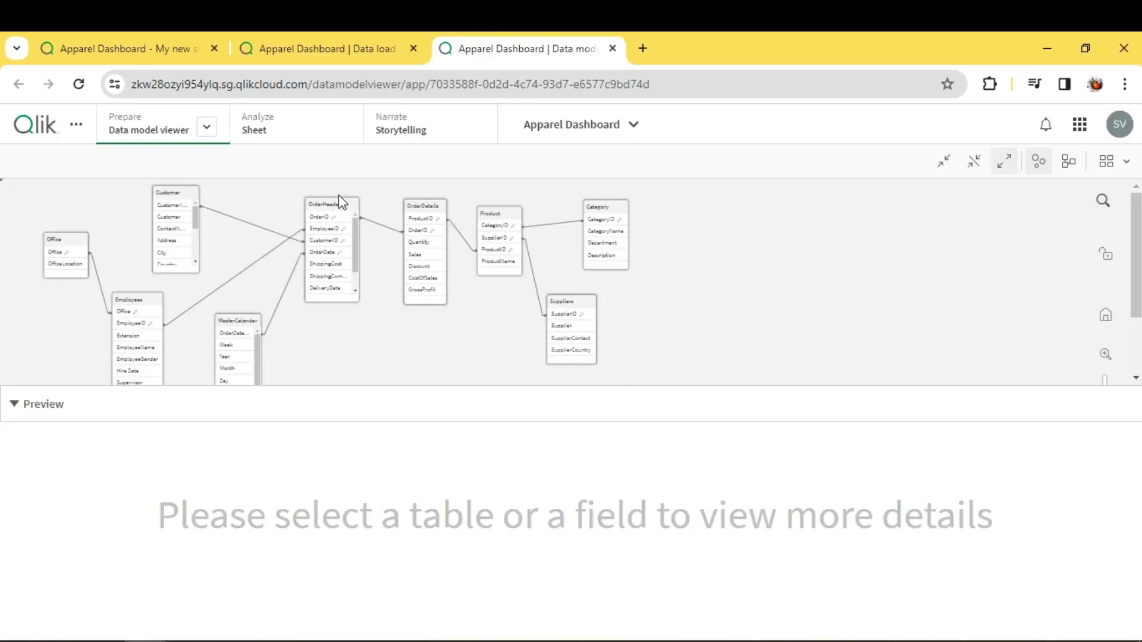
{"action": "left_click", "coordinate": [333, 205]}
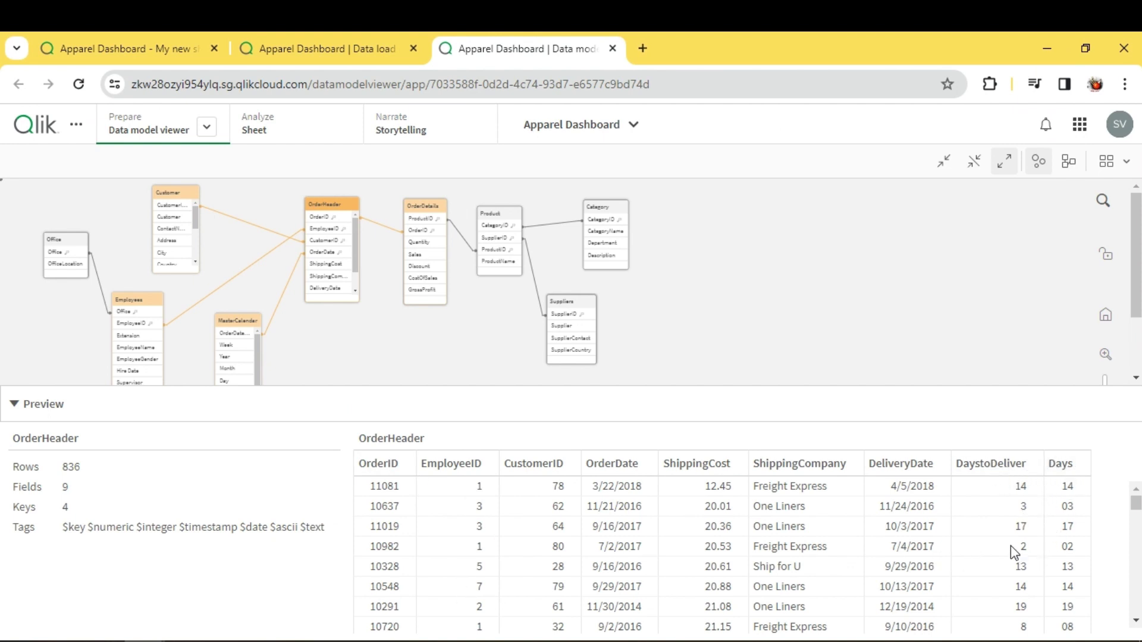
{"action": "scroll", "coordinate": [1040, 559], "scroll_direction": "down", "scroll_amount": 1}
{"action": "scroll", "coordinate": [1038, 553], "scroll_direction": "up", "scroll_amount": 2}
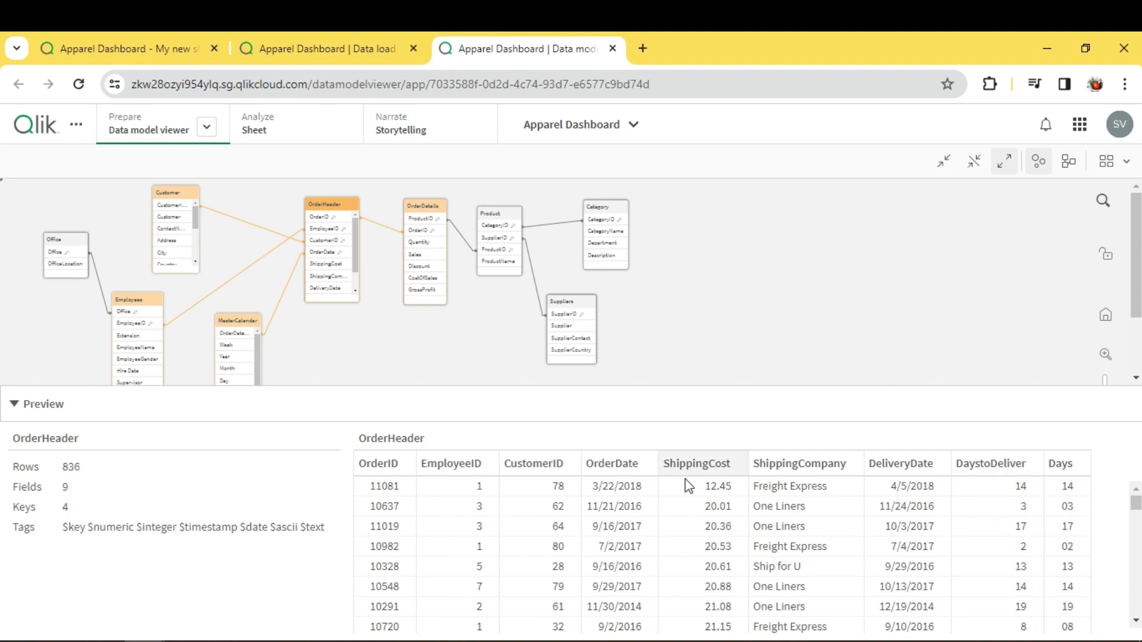
- Return to the data load editor and insert an extra blank line between the OrderHeader label and its LOAD statement
{"action": "left_click", "coordinate": [342, 62]}
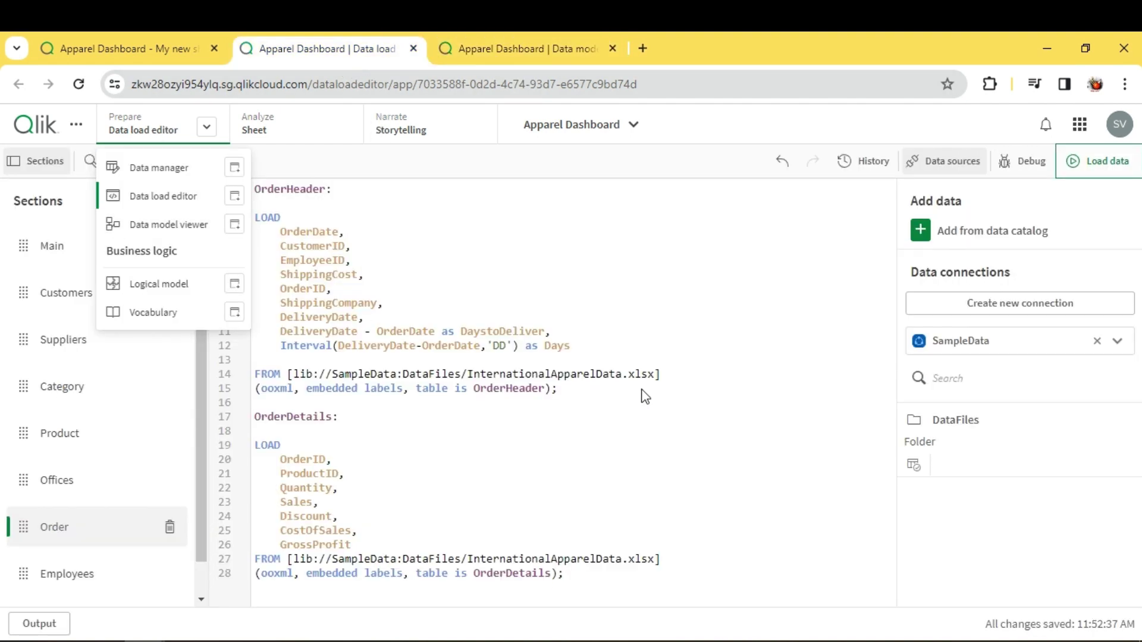
{"action": "left_click", "coordinate": [552, 345]}
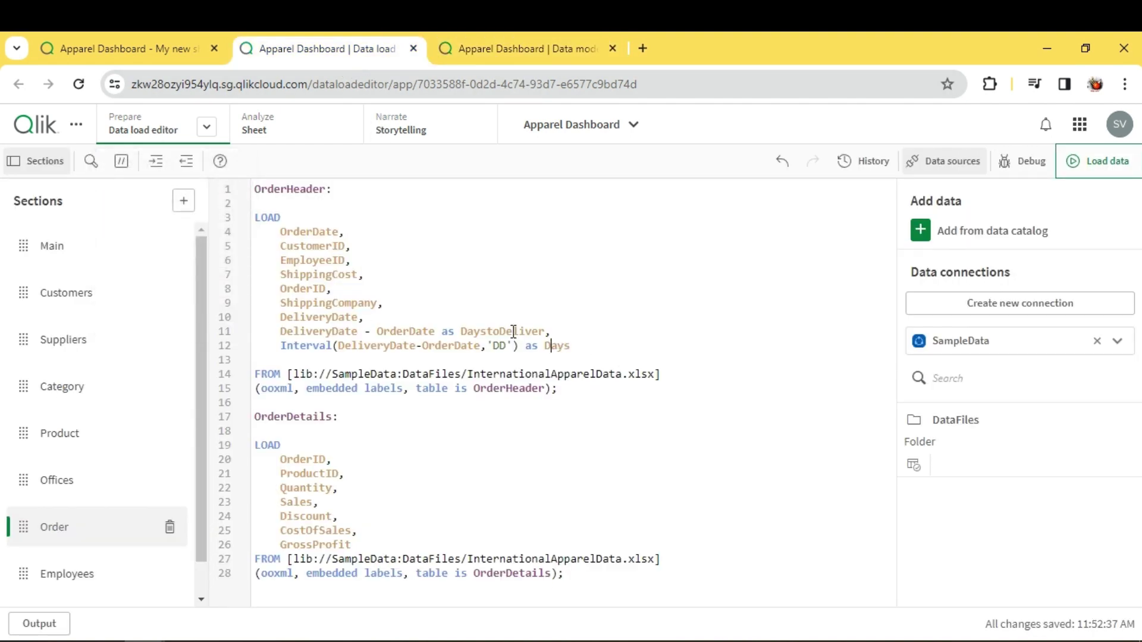
{"action": "left_click", "coordinate": [284, 203]}
{"action": "key", "text": "Return"}
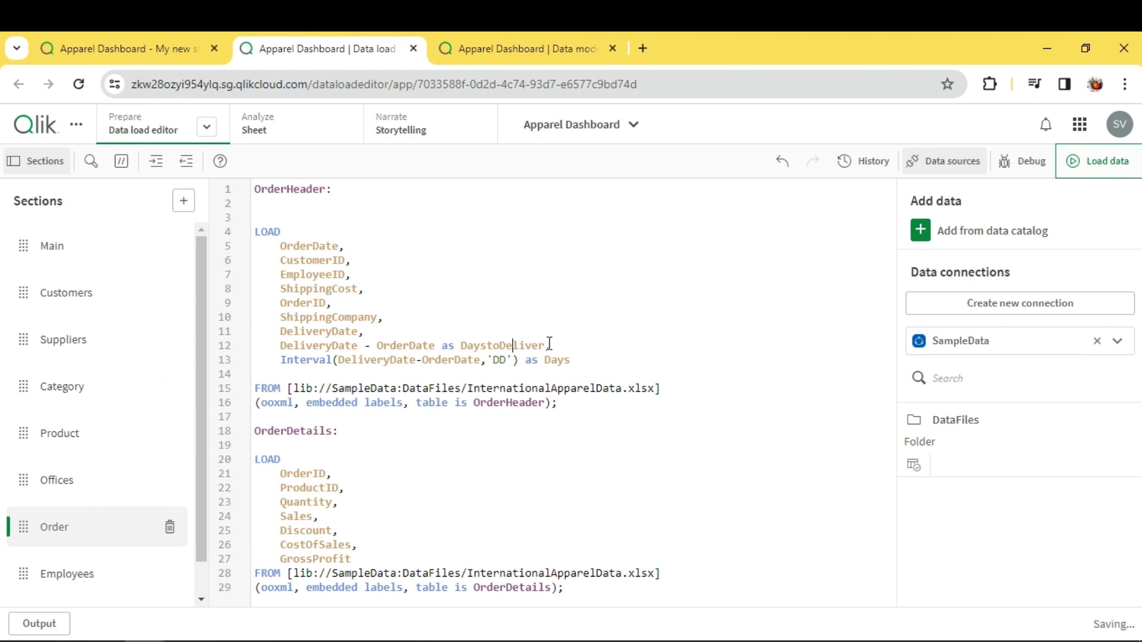
- Check the OrderHeader preview in the data model viewer, then examine the DaystoDeliver and Days field definitions in the load script
{"action": "left_click", "coordinate": [565, 49]}
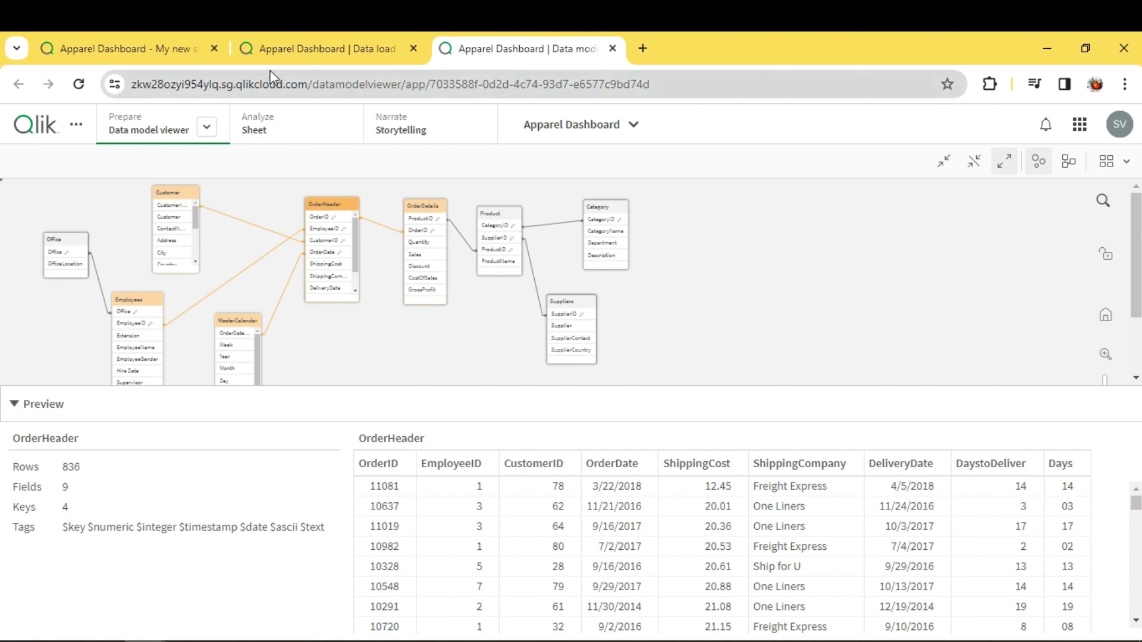
{"action": "left_click", "coordinate": [316, 57]}
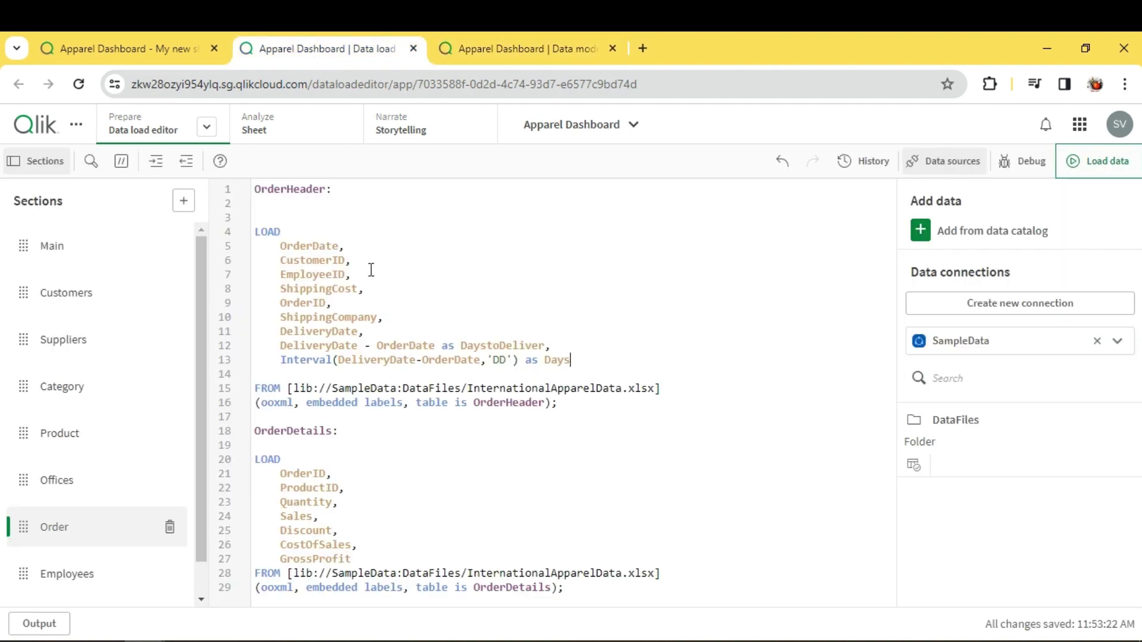
{"action": "left_click", "coordinate": [289, 217]}
{"action": "double_click", "coordinate": [512, 346]}
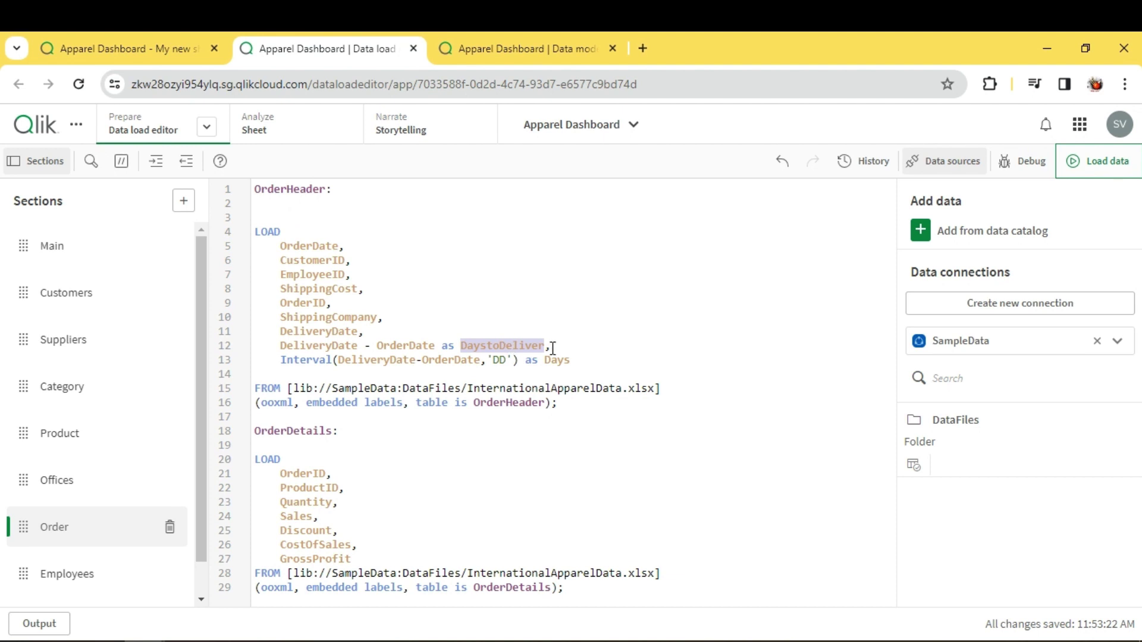
{"action": "left_click_drag", "start_coordinate": [552, 348], "coordinate": [281, 345]}
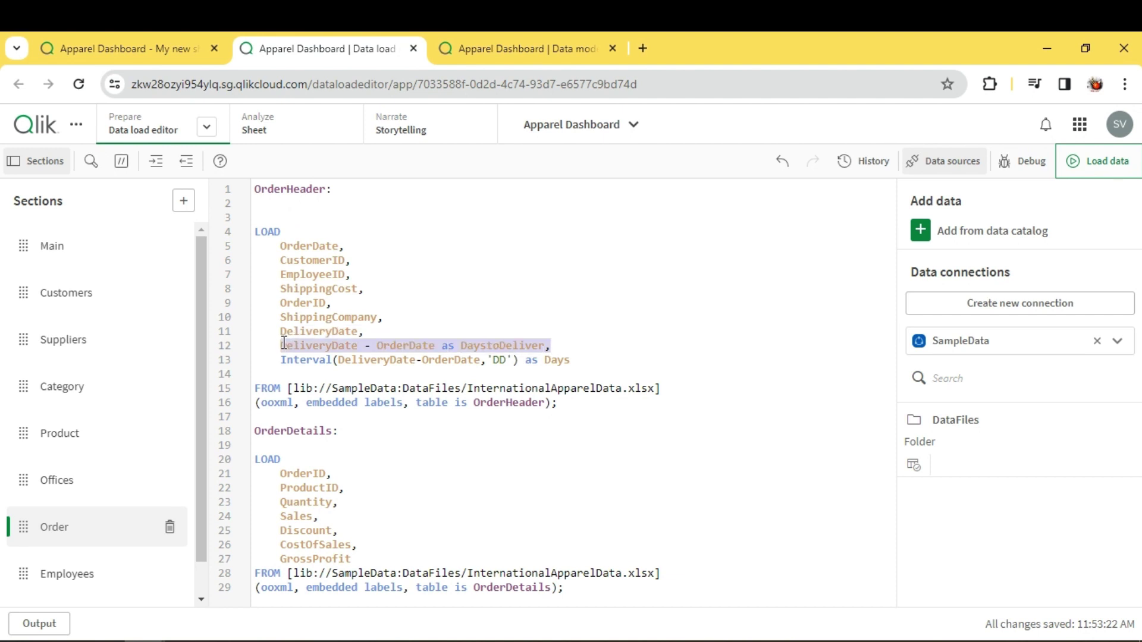
{"action": "double_click", "coordinate": [566, 358]}
{"action": "left_click", "coordinate": [591, 361]}
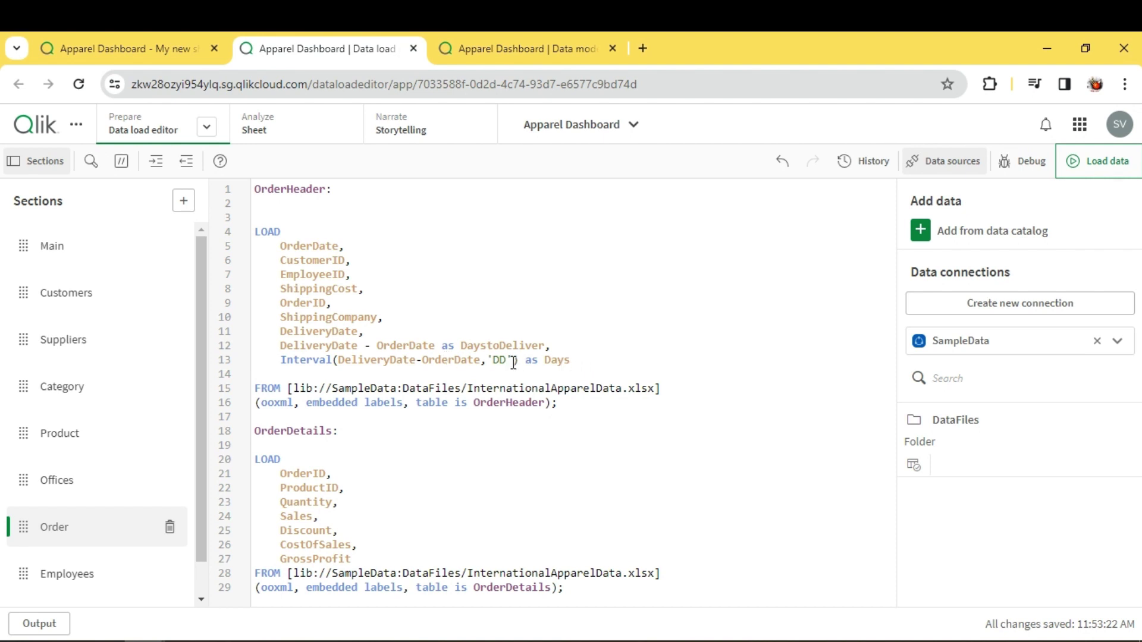
{"action": "left_click_drag", "start_coordinate": [571, 356], "coordinate": [293, 236]}
{"action": "left_click", "coordinate": [422, 234]}
{"action": "double_click", "coordinate": [555, 362]}
{"action": "left_click", "coordinate": [586, 360]}
{"action": "double_click", "coordinate": [559, 359]}
- Start a preceding load reading "Load * ," above the OrderHeader LOAD, separated from it by a blank line
{"action": "left_click", "coordinate": [275, 219]}
{"action": "type", "text": "Load"}
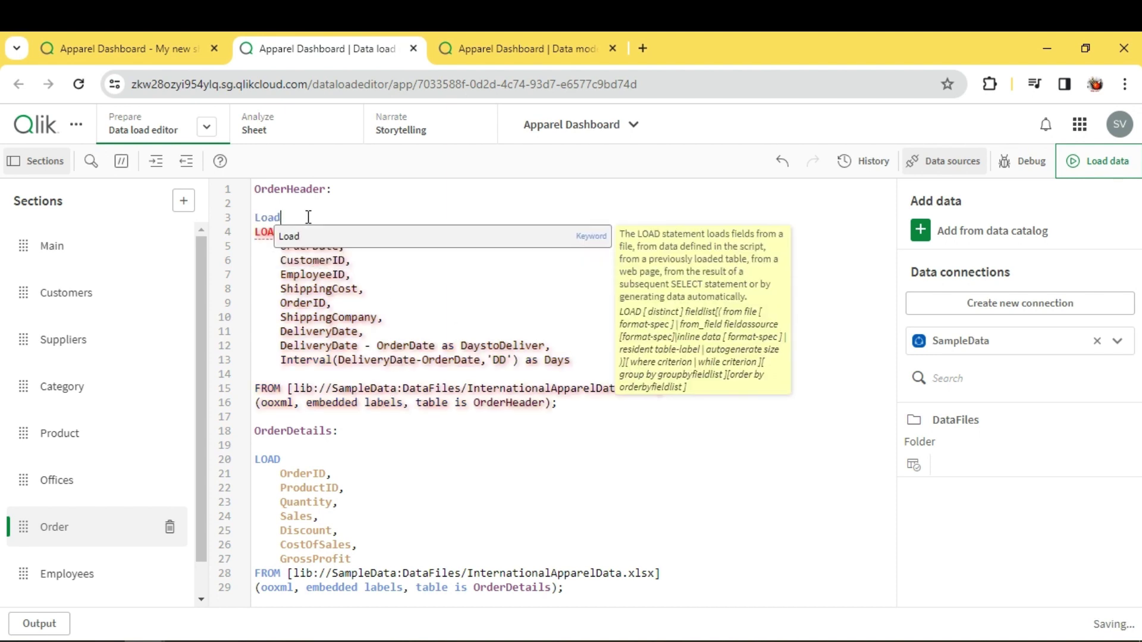
{"action": "left_click", "coordinate": [428, 204]}
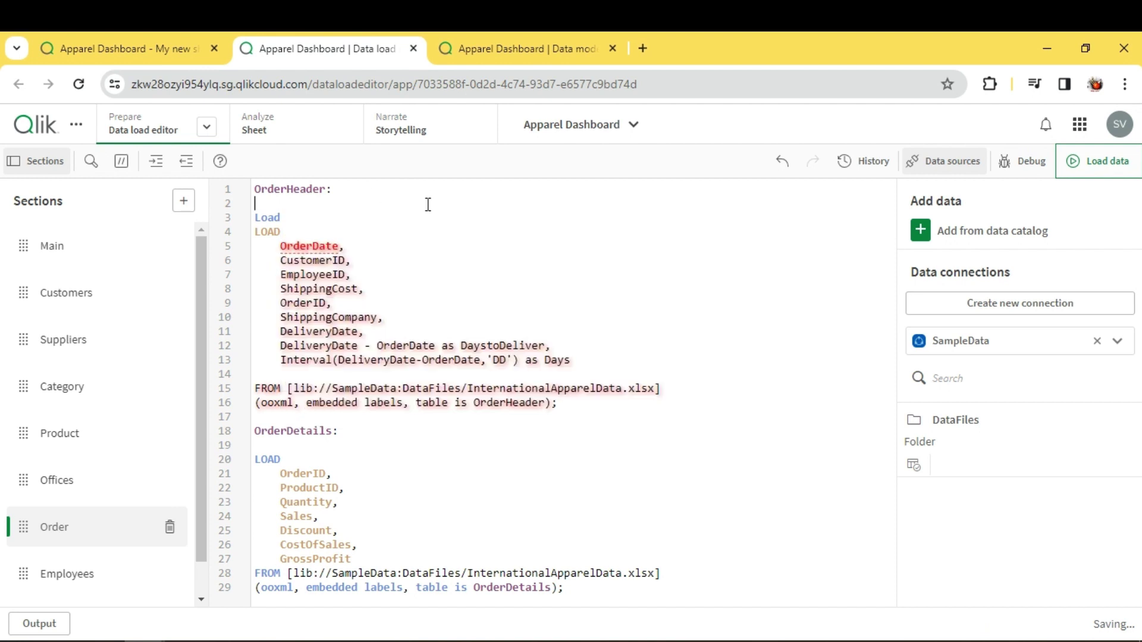
{"action": "double_click", "coordinate": [557, 359]}
{"action": "left_click", "coordinate": [320, 215]}
{"action": "key", "text": "Return"}
{"action": "left_click", "coordinate": [319, 216]}
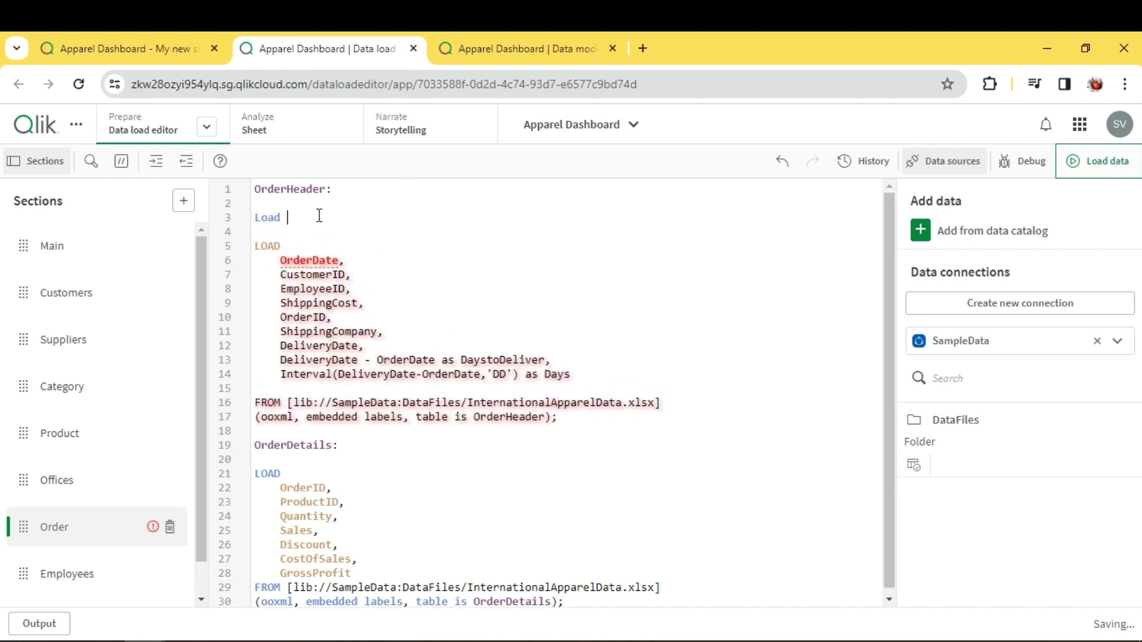
{"action": "type", "text": "* ,"}
- Add the opening of a Class function call after "Load * ," in the preceding load
{"action": "left_click_drag", "start_coordinate": [581, 382], "coordinate": [252, 249]}
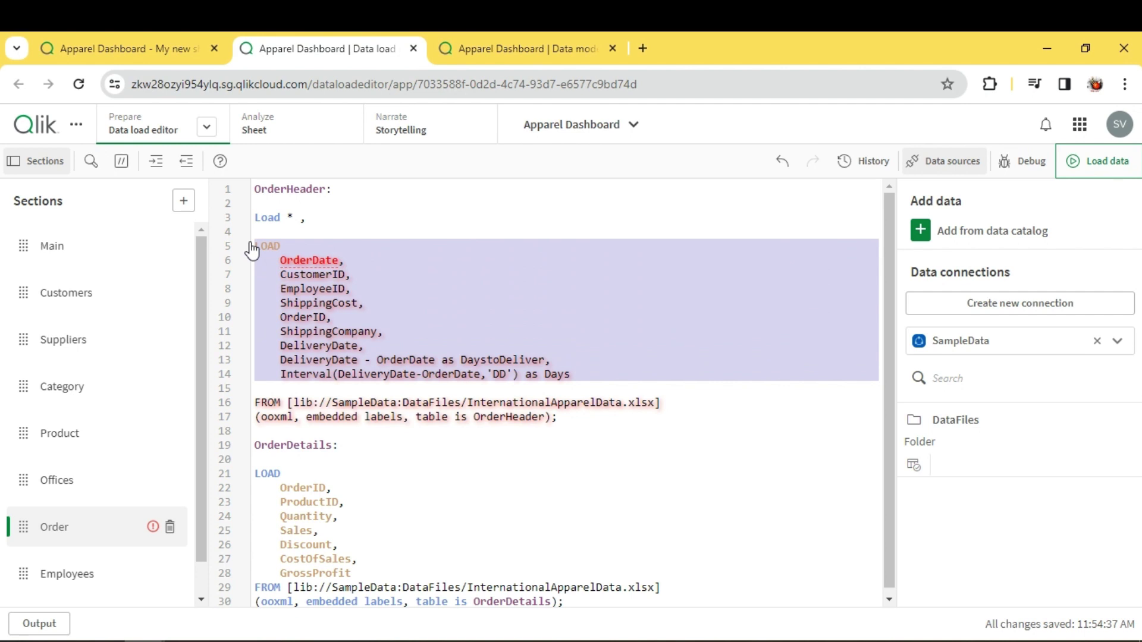
{"action": "left_click", "coordinate": [291, 217]}
{"action": "left_click", "coordinate": [317, 217]}
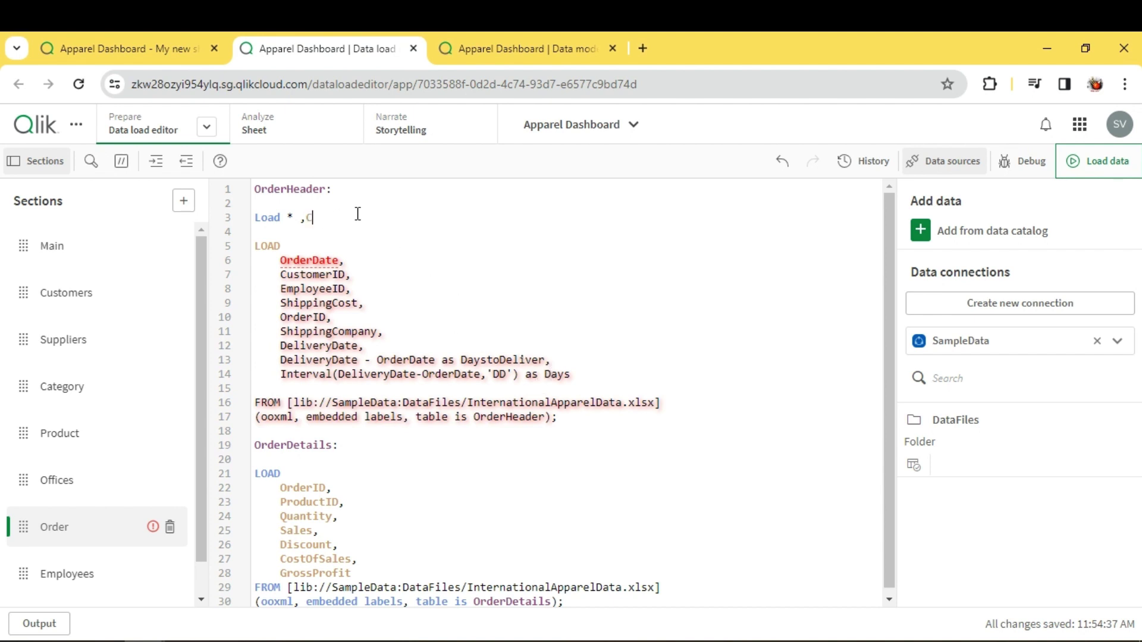
{"action": "type", "text": "las"}
{"action": "key", "text": "BackSpace"}
{"action": "key", "text": "BackSpace"}
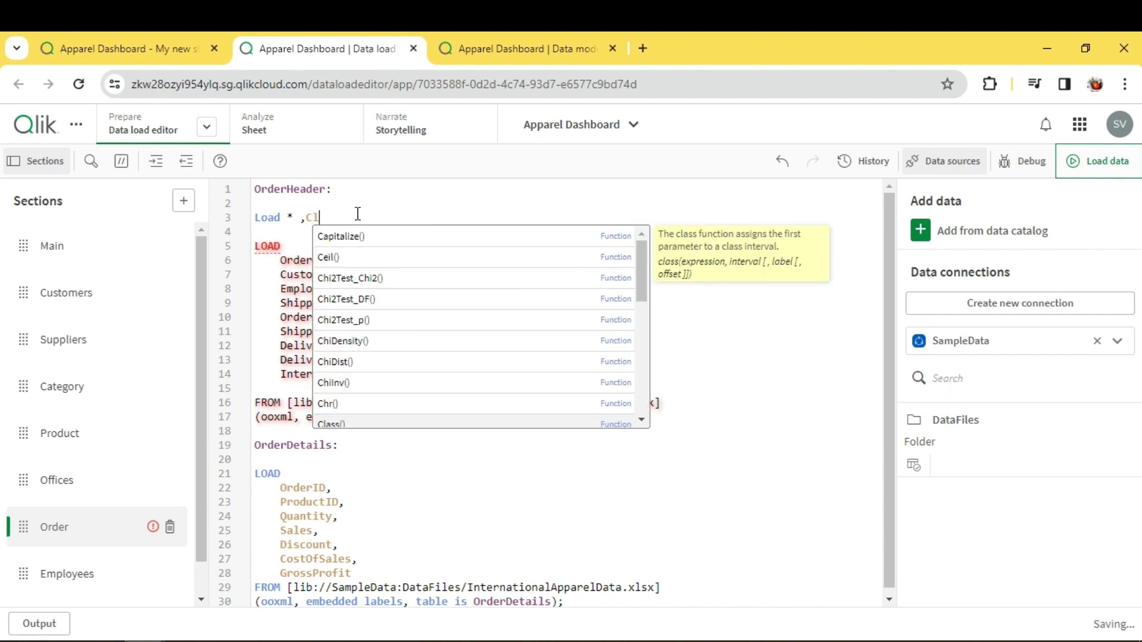
{"action": "type", "text": "lass("}
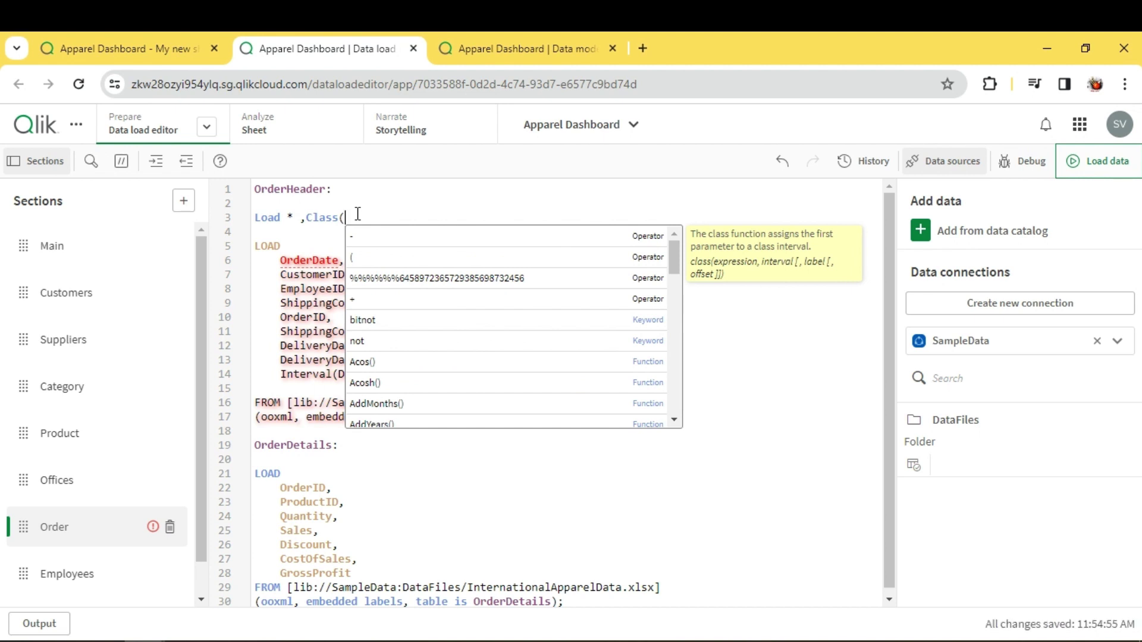
- Complete the Class function with the field Days, an interval of 5 and the label 'Days'
{"action": "type", "text": "Dys"}
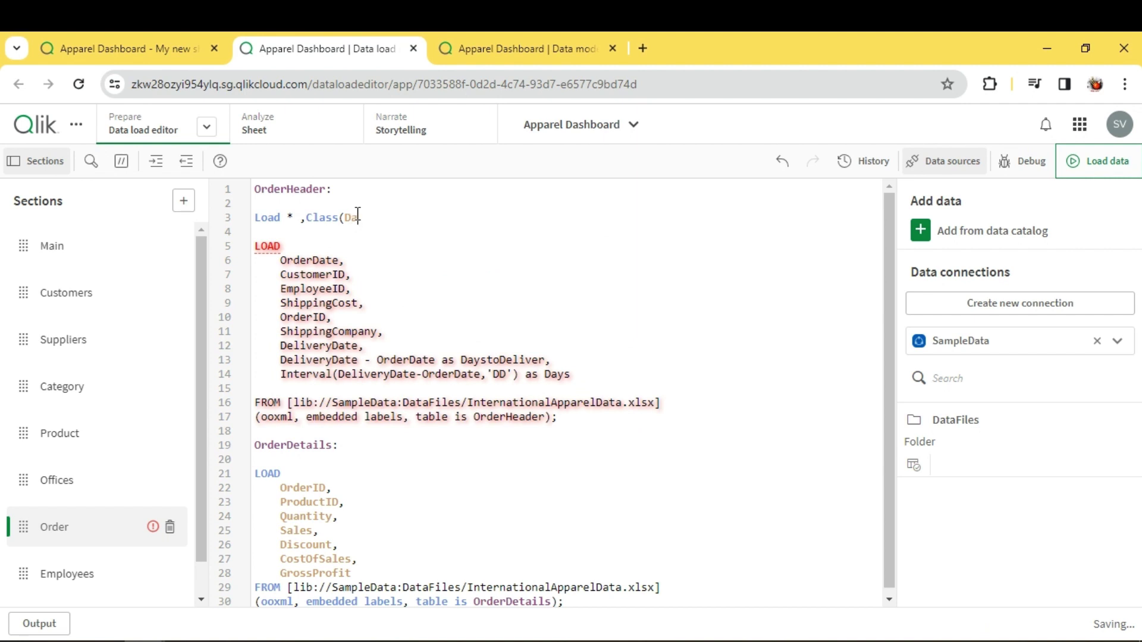
{"action": "type", "text": "ys"}
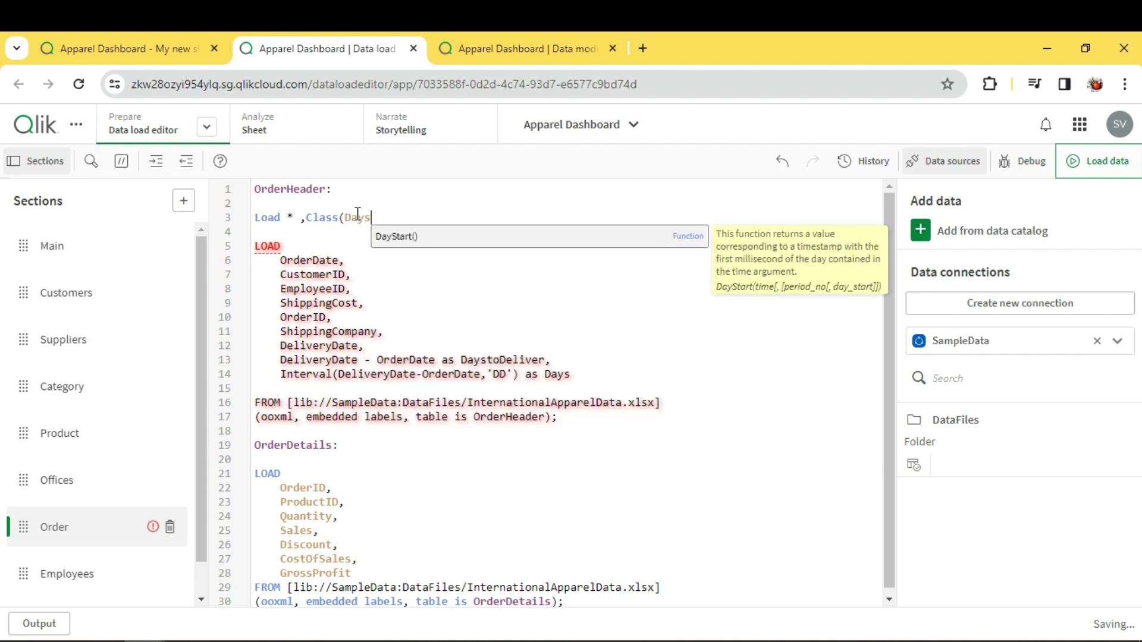
{"action": "type", "text": ","}
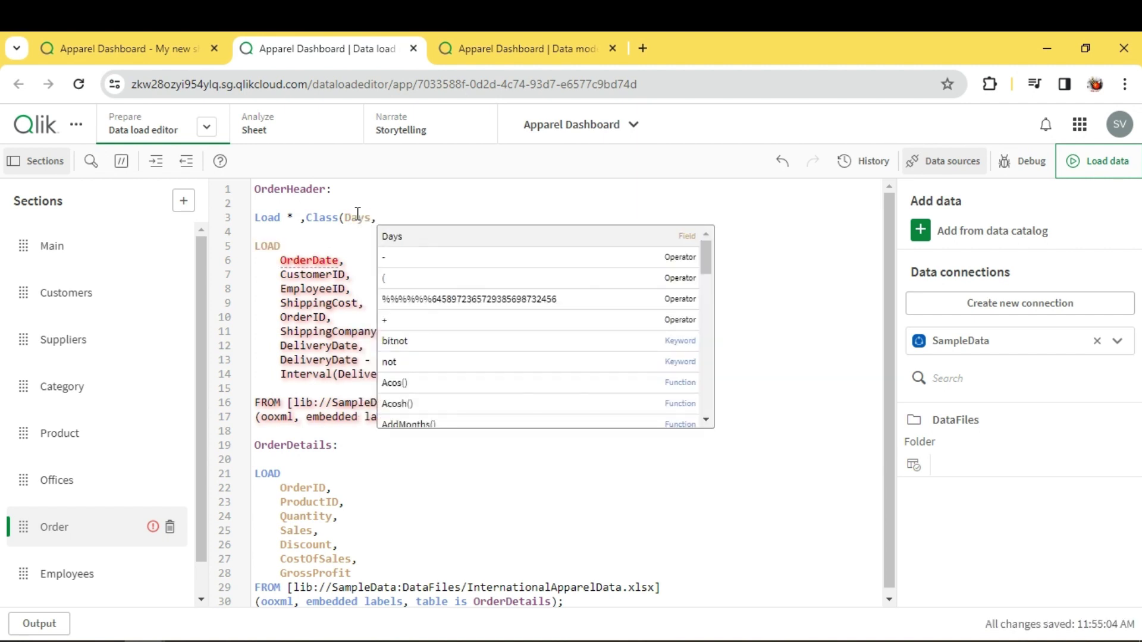
{"action": "type", "text": "5,"}
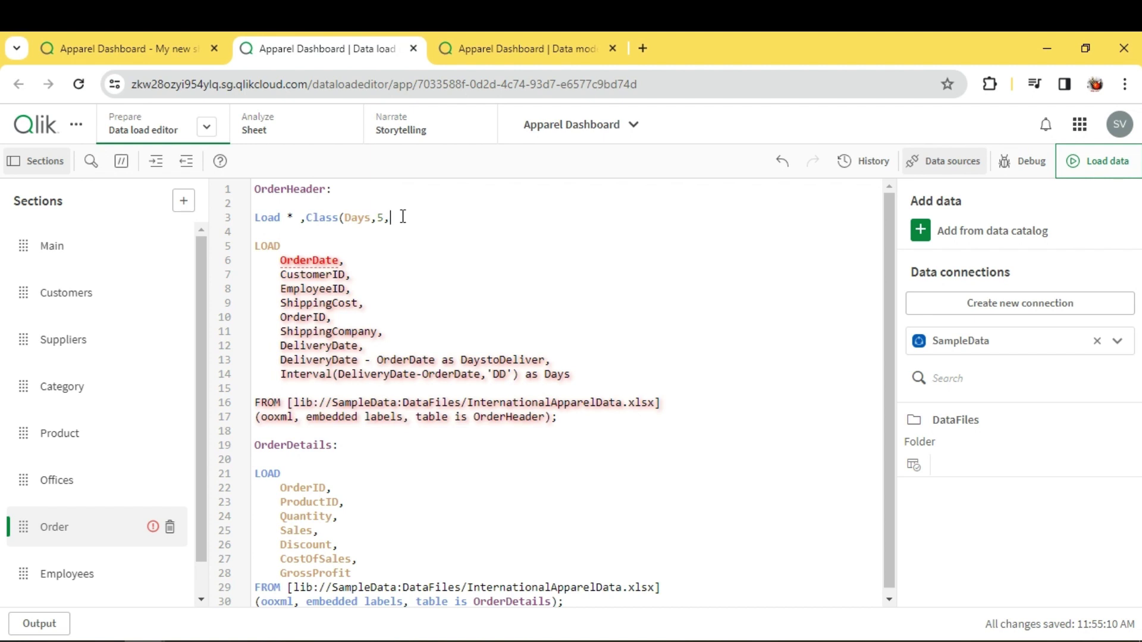
{"action": "type", "text": "'"}
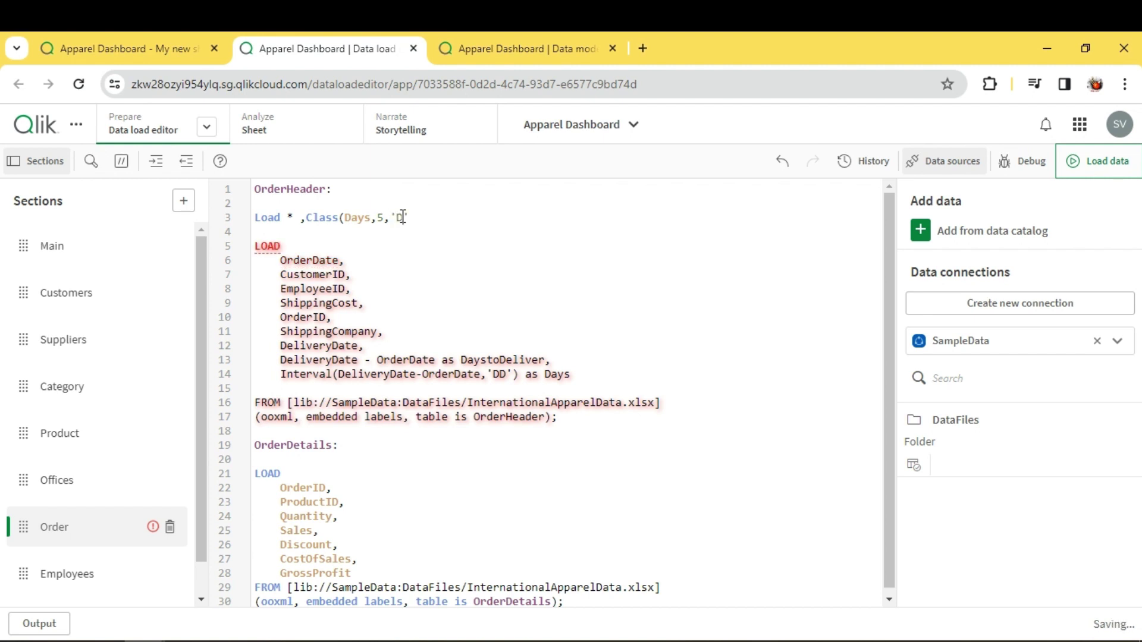
{"action": "type", "text": "Days')"}
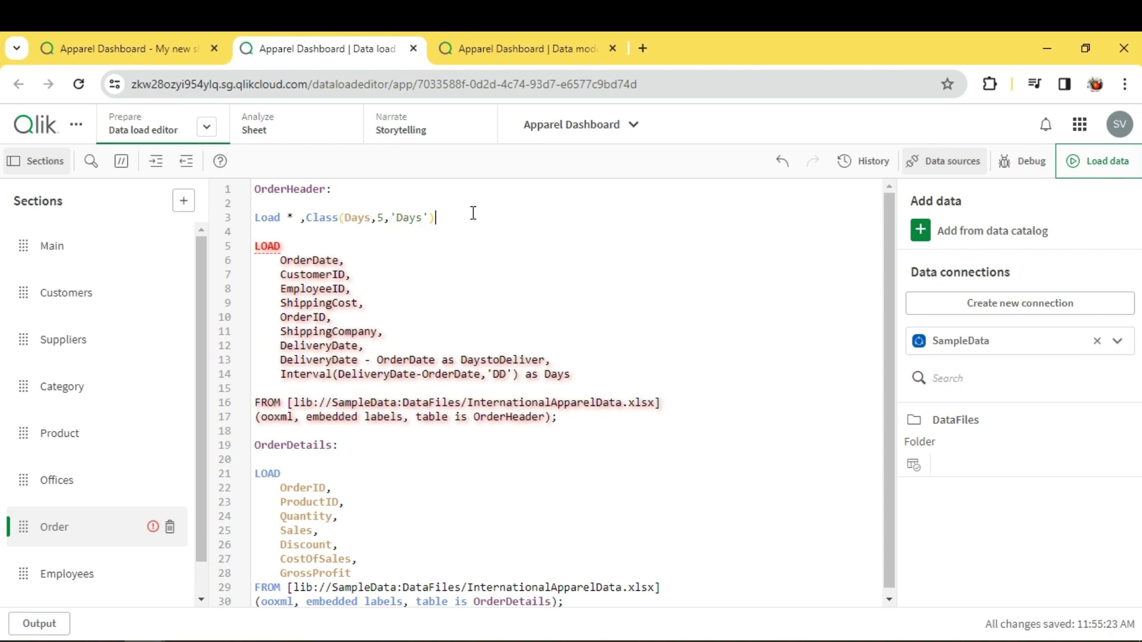
- Alias the Class expression as Days_Bucket and end the preceding load with a semicolon
{"action": "type", "text": " as"}
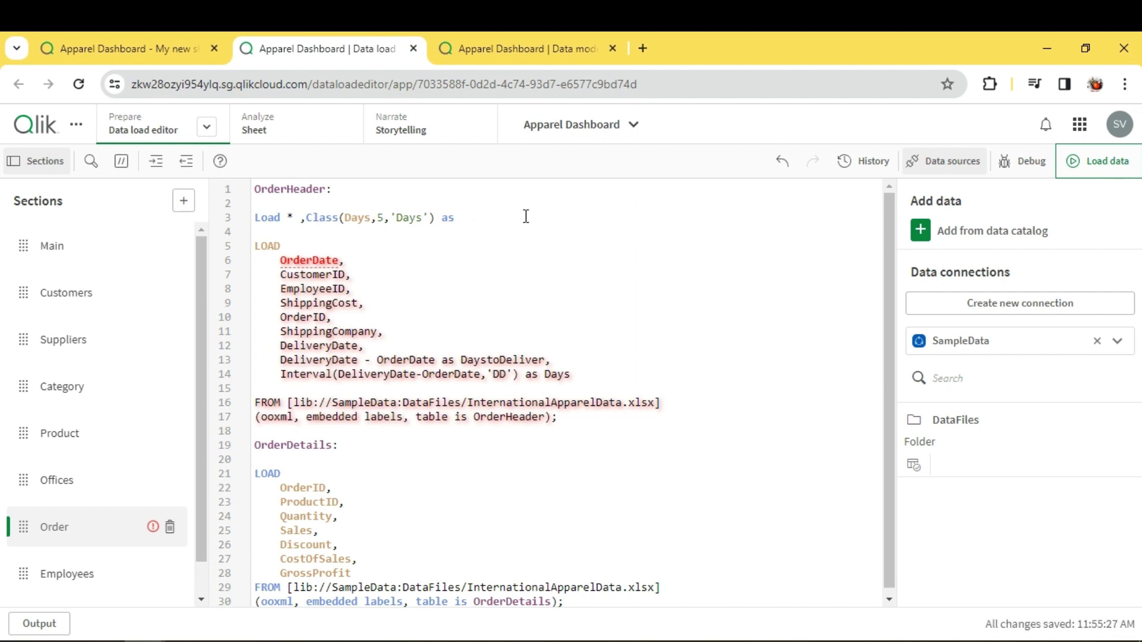
{"action": "type", "text": " Days_Bu"}
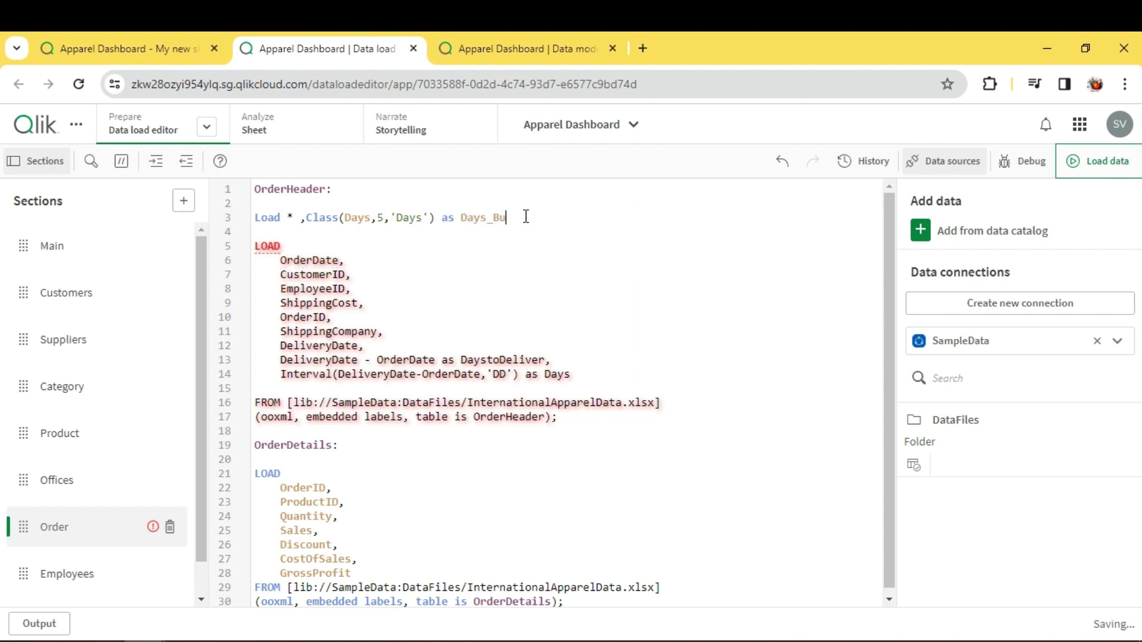
{"action": "type", "text": "cket;"}
{"action": "left_click_drag", "start_coordinate": [559, 219], "coordinate": [360, 294]}
{"action": "left_click", "coordinate": [402, 258]}
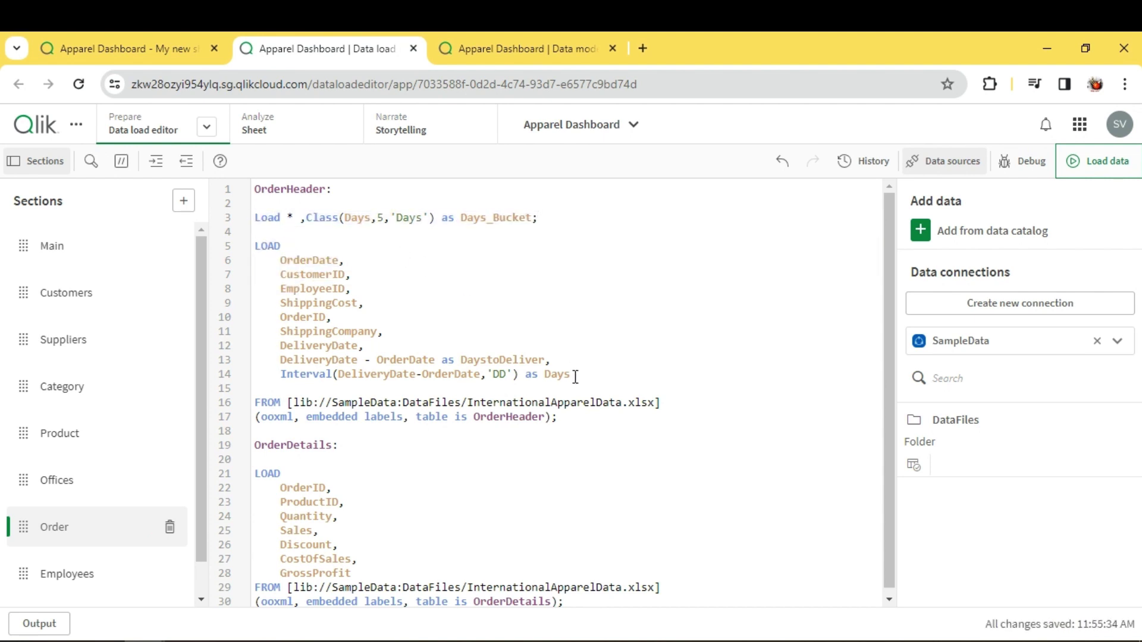
- Review how the preceding load's Class expression uses the Days field from the OrderHeader load to define Days_Bucket
{"action": "left_click_drag", "start_coordinate": [573, 377], "coordinate": [497, 288]}
{"action": "left_click", "coordinate": [530, 291]}
{"action": "left_click_drag", "start_coordinate": [574, 377], "coordinate": [474, 342]}
{"action": "left_click", "coordinate": [521, 364]}
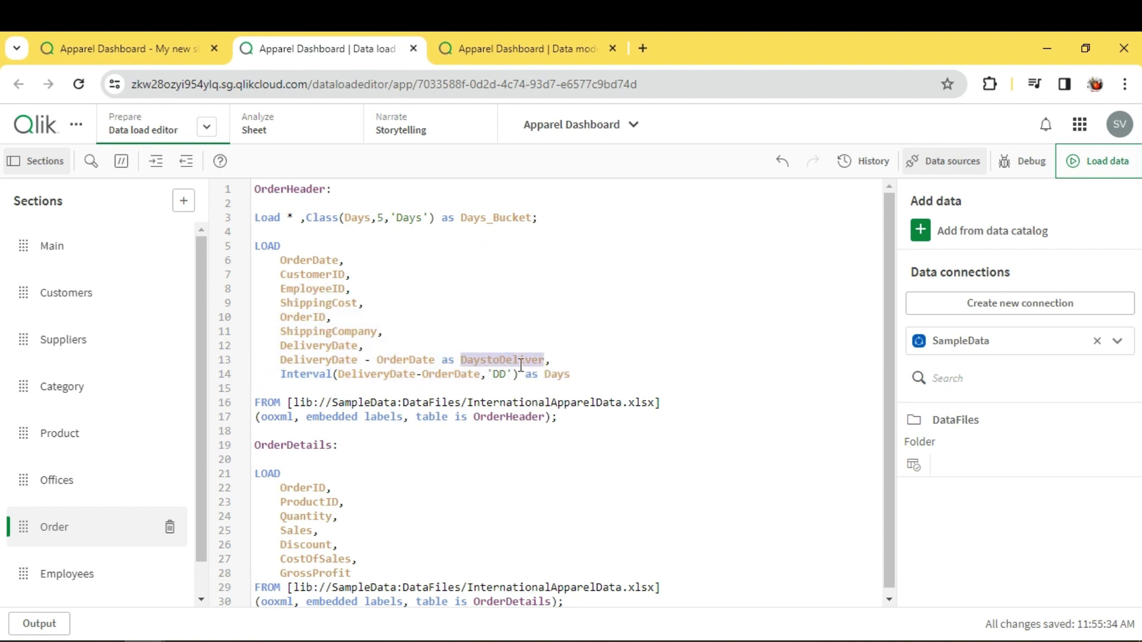
{"action": "double_click", "coordinate": [555, 374]}
{"action": "double_click", "coordinate": [359, 217]}
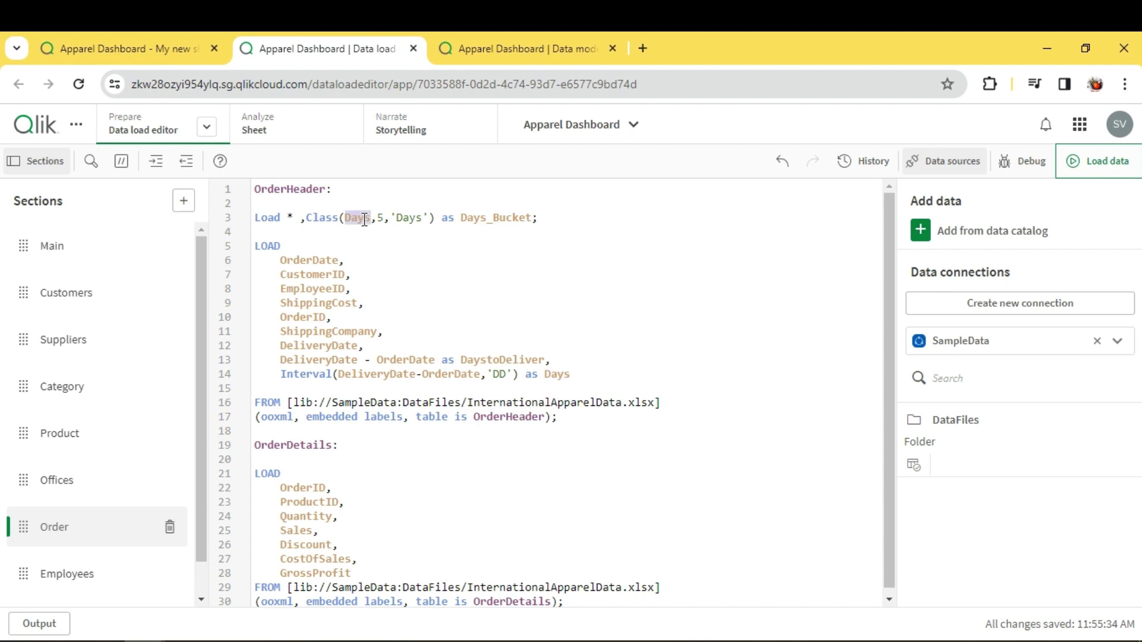
{"action": "left_click_drag", "start_coordinate": [541, 218], "coordinate": [457, 217]}
{"action": "double_click", "coordinate": [360, 218]}
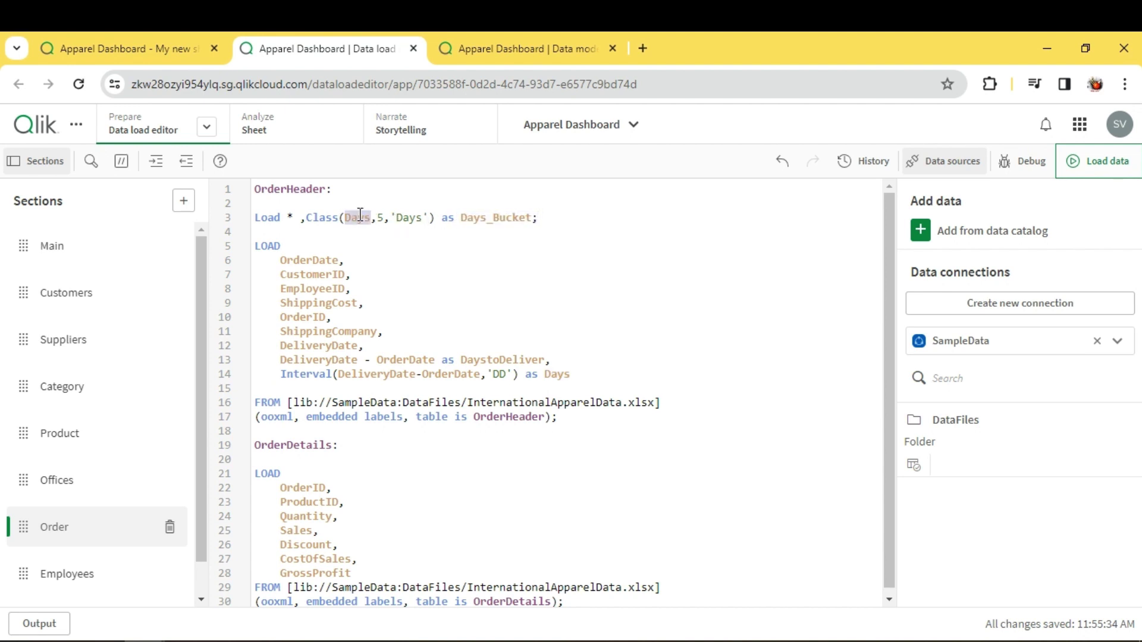
{"action": "left_click", "coordinate": [557, 218]}
{"action": "double_click", "coordinate": [480, 218]}
{"action": "left_click", "coordinate": [565, 218]}
- Reload the data and examine the Days_Bucket column of the OrderHeader preview in the data model viewer
{"action": "left_click", "coordinate": [1093, 162]}
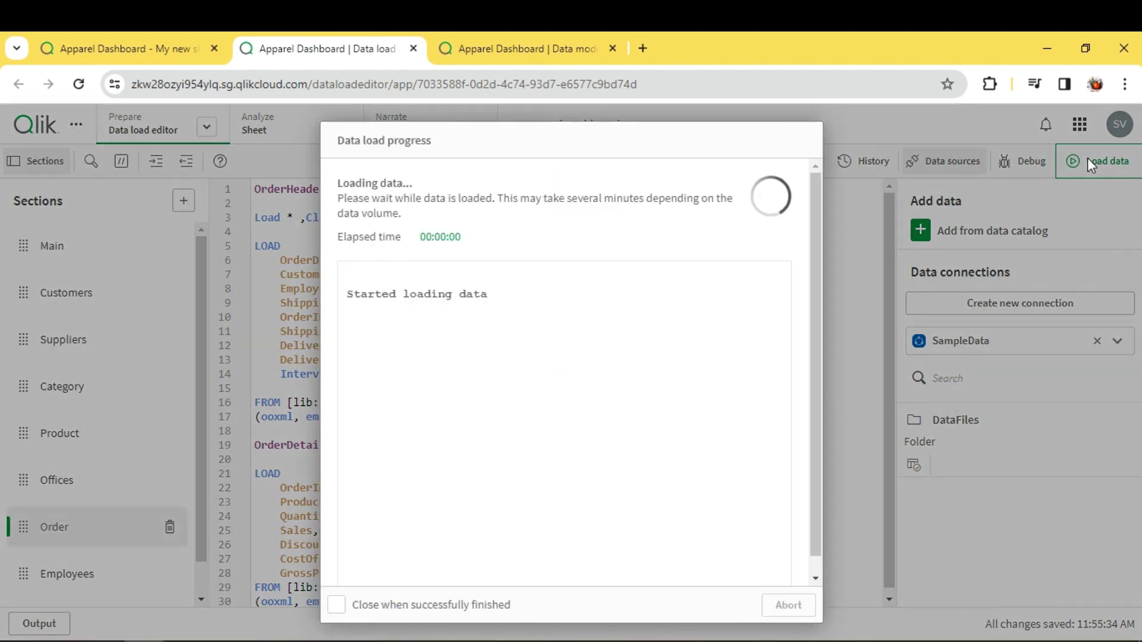
{"action": "left_click", "coordinate": [517, 49]}
{"action": "scroll", "coordinate": [869, 635], "scroll_direction": "right", "scroll_amount": 2}
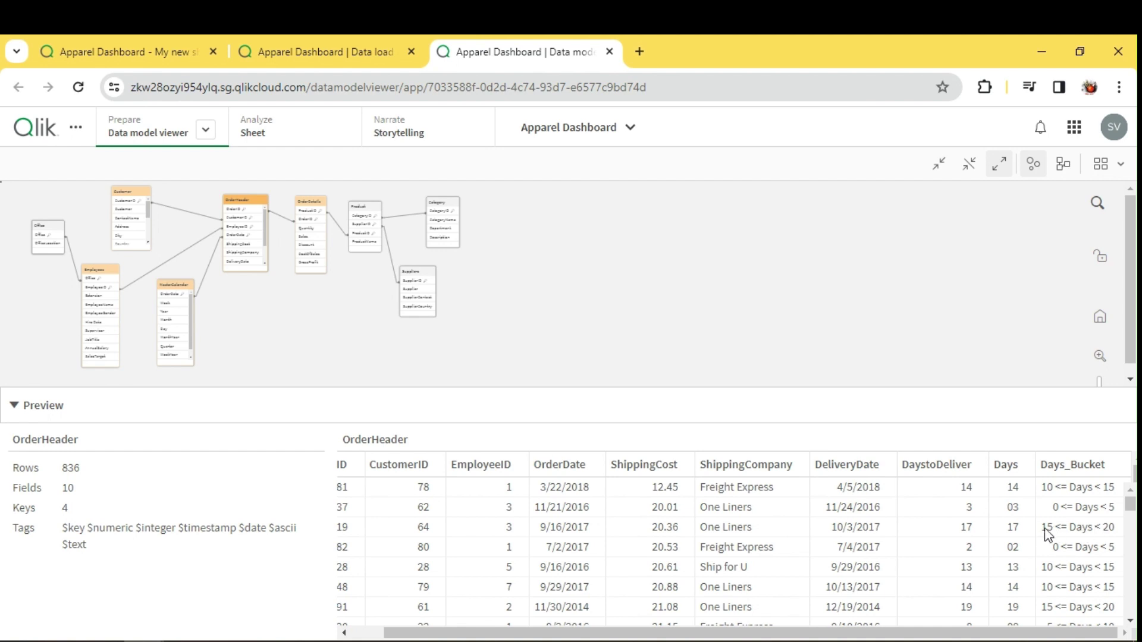
{"action": "scroll", "coordinate": [1048, 558], "scroll_direction": "down", "scroll_amount": 5}
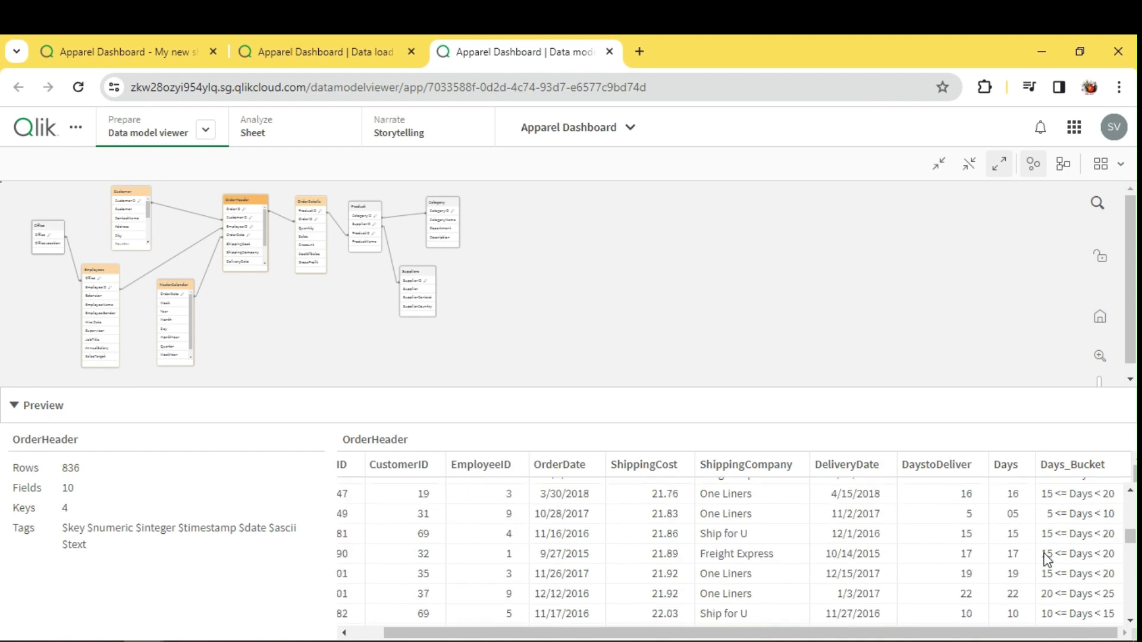
{"action": "scroll", "coordinate": [1047, 494], "scroll_direction": "up", "scroll_amount": 3}
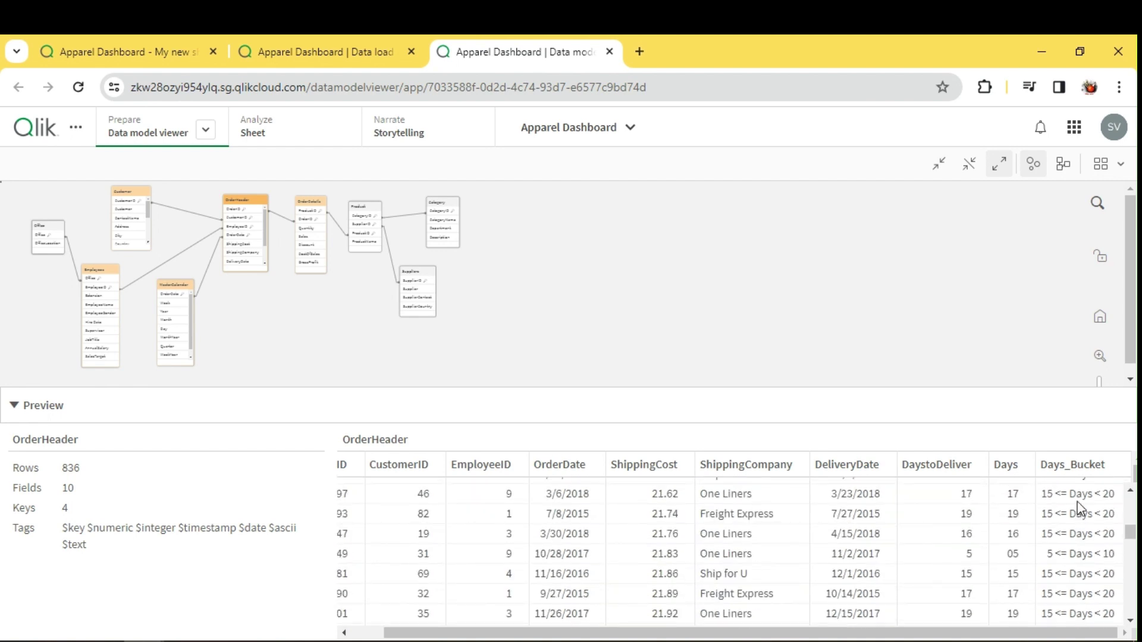
- Compare the Days_Bucket ranges with the Days values across more rows of the OrderHeader preview
{"action": "scroll", "coordinate": [1085, 523], "scroll_direction": "down", "scroll_amount": 2}
{"action": "scroll", "coordinate": [1086, 510], "scroll_direction": "up", "scroll_amount": 4}
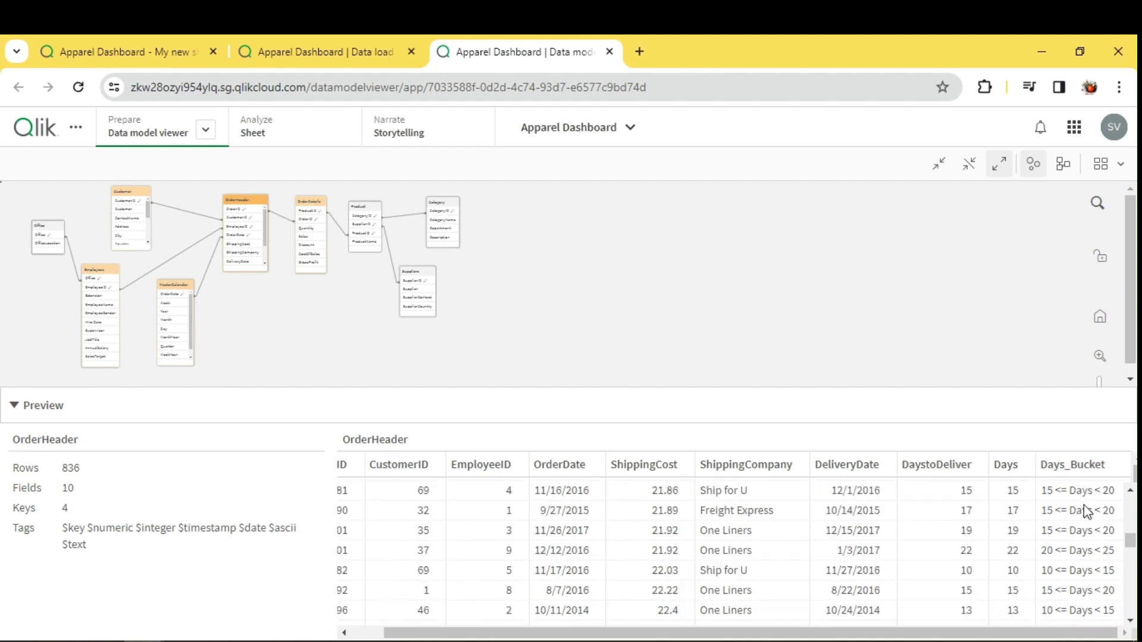
{"action": "scroll", "coordinate": [1086, 510], "scroll_direction": "up", "scroll_amount": 2}
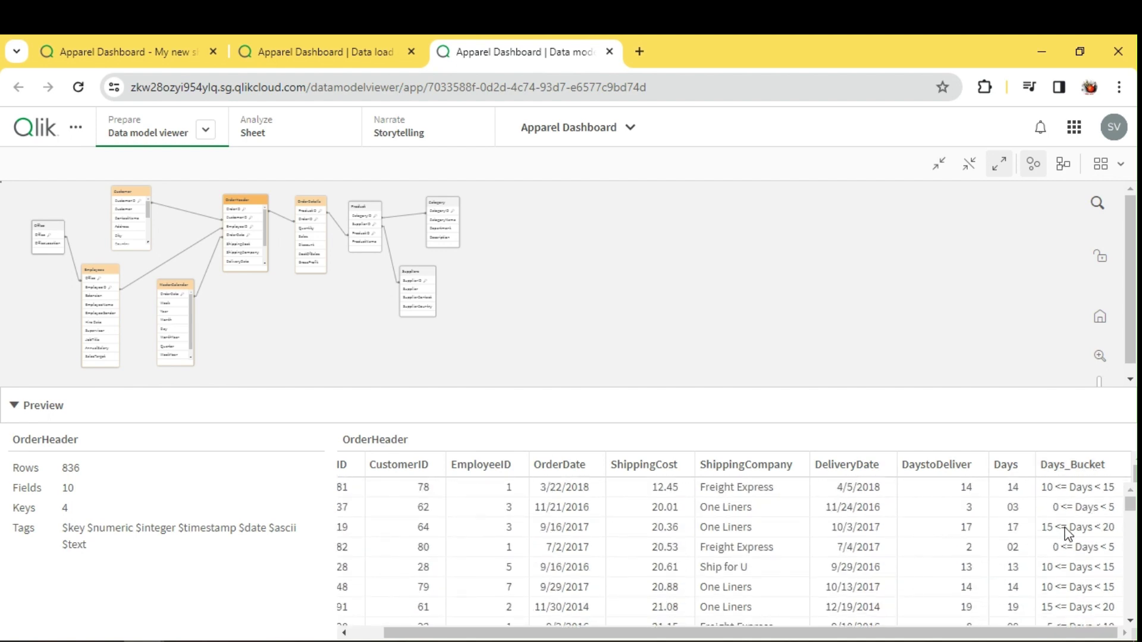
- Return to the data load editor, dismiss the load progress report and review the OrderDate field in the OrderHeader load
{"action": "left_click", "coordinate": [334, 43]}
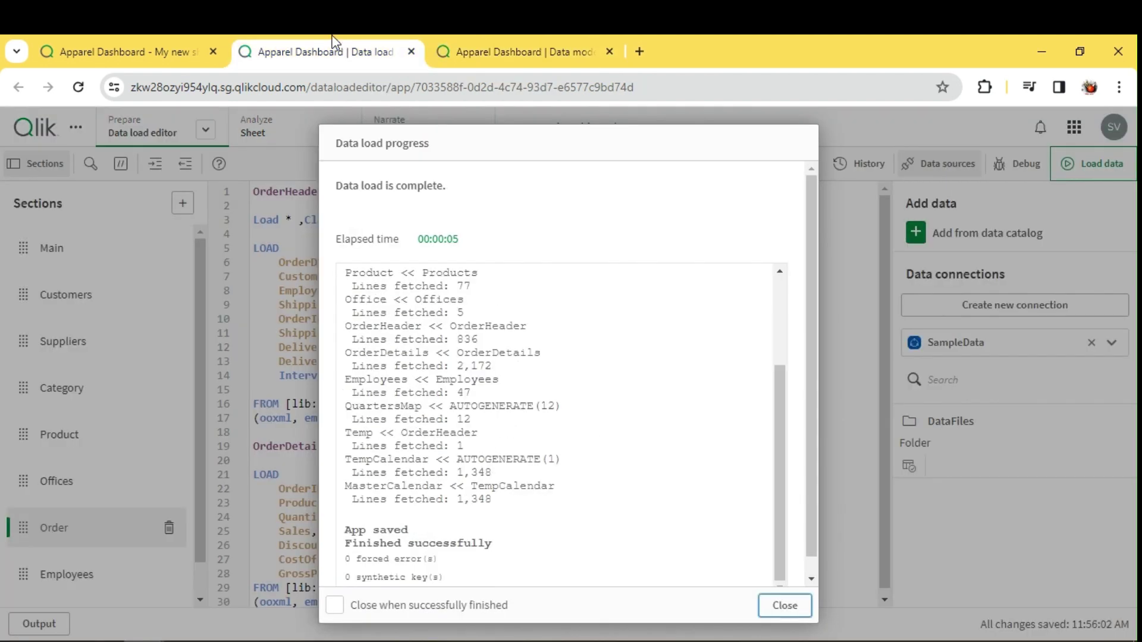
{"action": "left_click", "coordinate": [788, 606]}
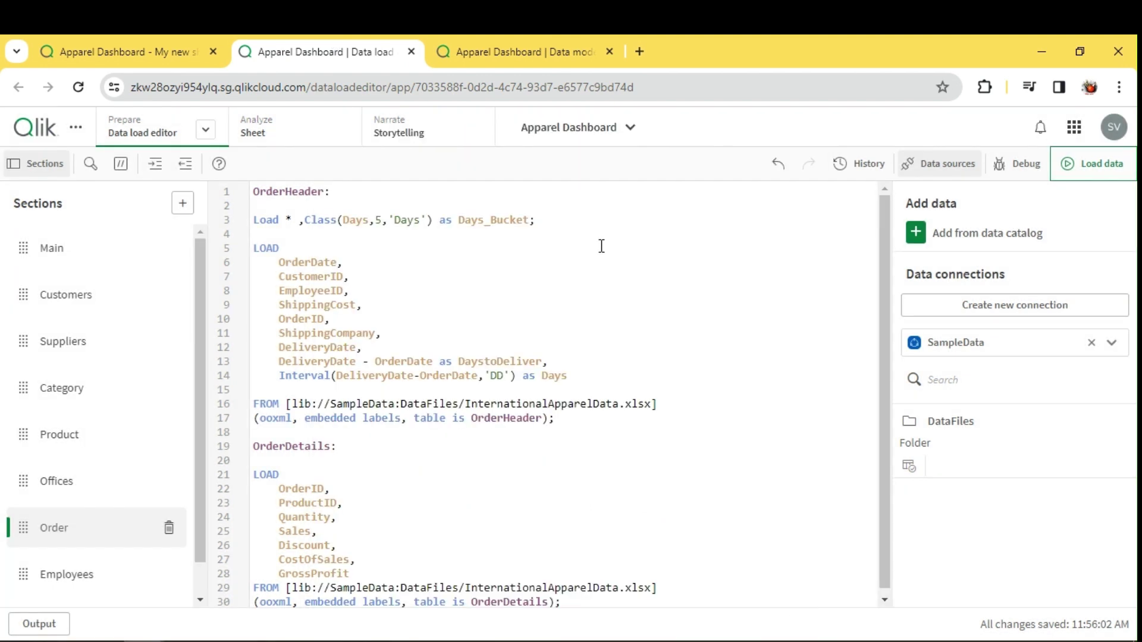
{"action": "scroll", "coordinate": [601, 247], "scroll_direction": "down", "scroll_amount": 1}
{"action": "scroll", "coordinate": [581, 250], "scroll_direction": "up", "scroll_amount": 1}
{"action": "scroll", "coordinate": [381, 313], "scroll_direction": "down", "scroll_amount": 1}
{"action": "scroll", "coordinate": [169, 428], "scroll_direction": "down", "scroll_amount": 1}
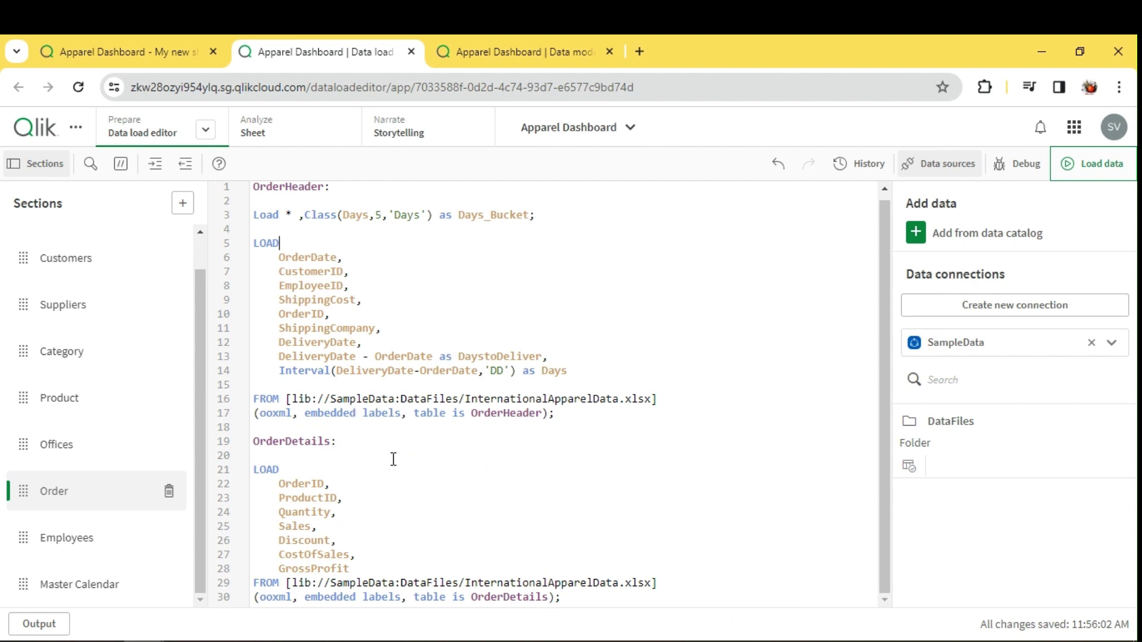
{"action": "double_click", "coordinate": [325, 257]}
{"action": "left_click", "coordinate": [367, 257]}
{"action": "double_click", "coordinate": [309, 257]}
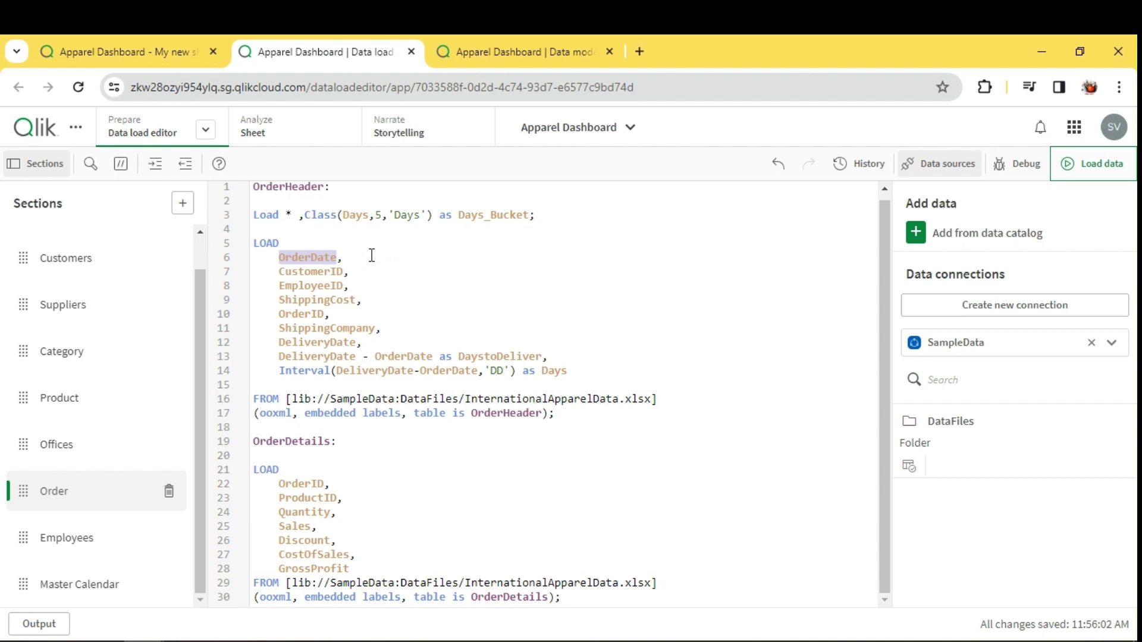
{"action": "left_click", "coordinate": [372, 255]}
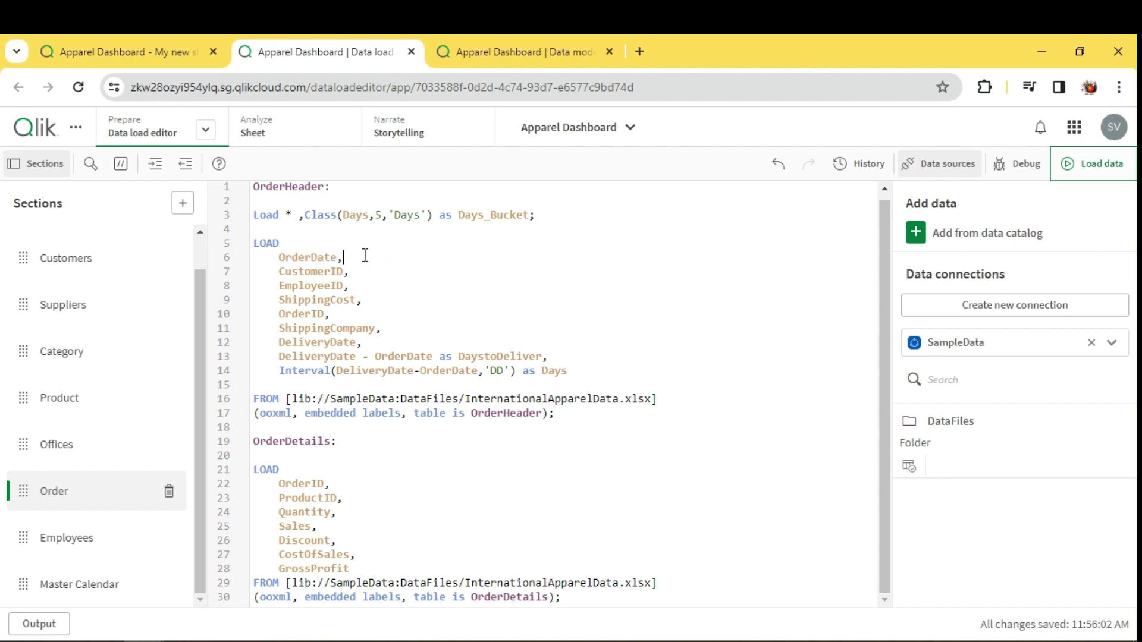
{"action": "key", "text": "Return"}
{"action": "type", "text": "Ya"}
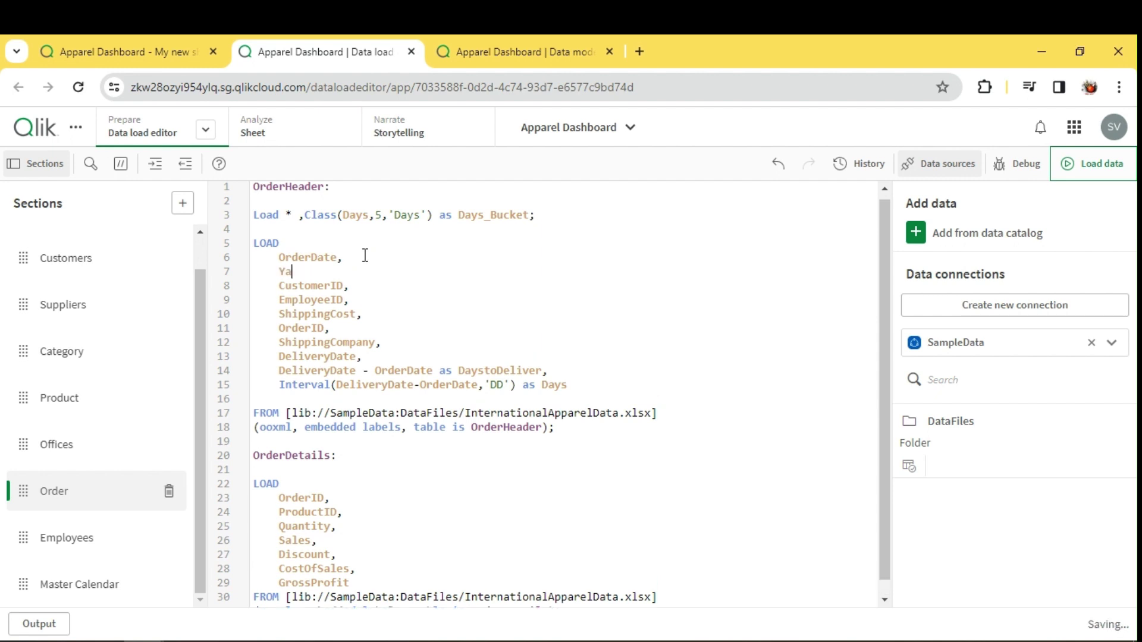
{"action": "key", "text": "BackSpace"}
{"action": "type", "text": "e"}
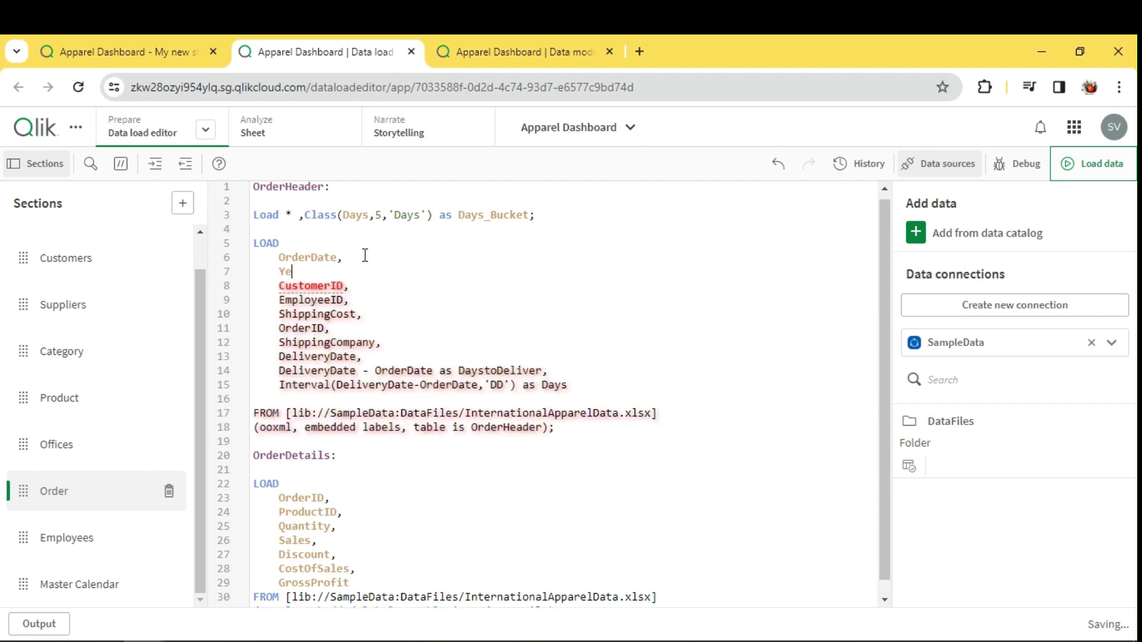
{"action": "type", "text": "r(or"}
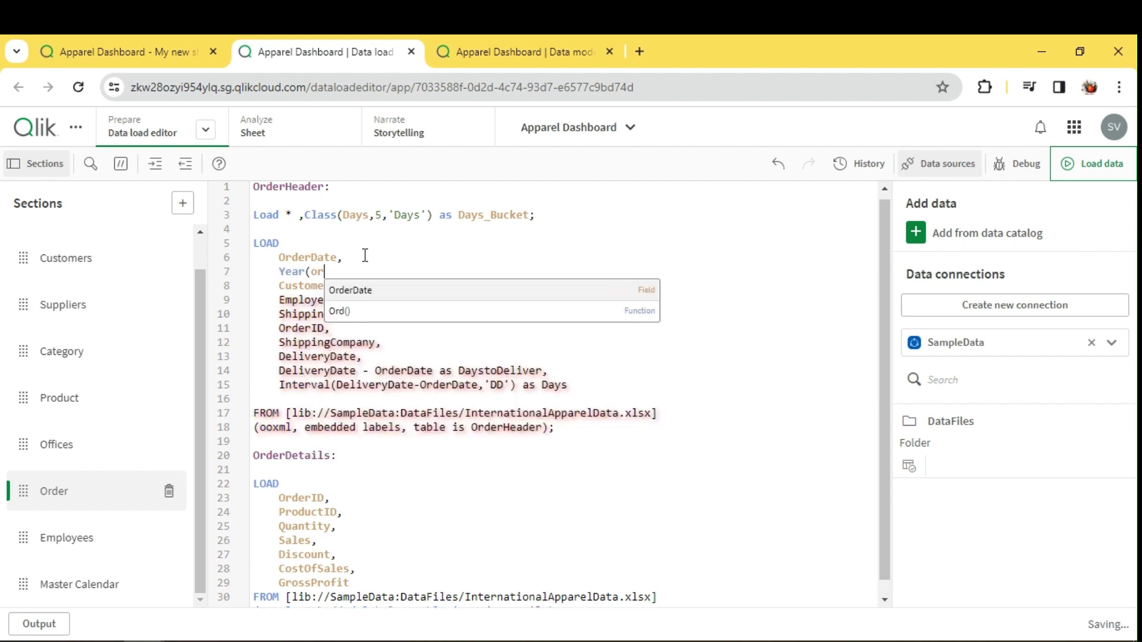
{"action": "key", "text": "Return"}
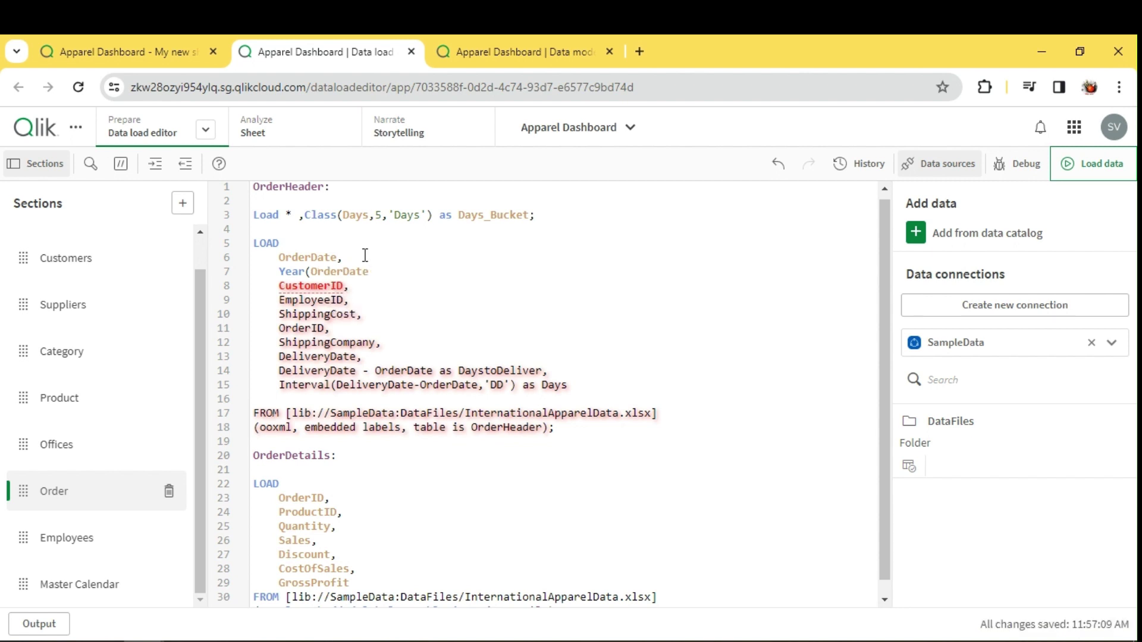
{"action": "key", "text": "shift+Home"}
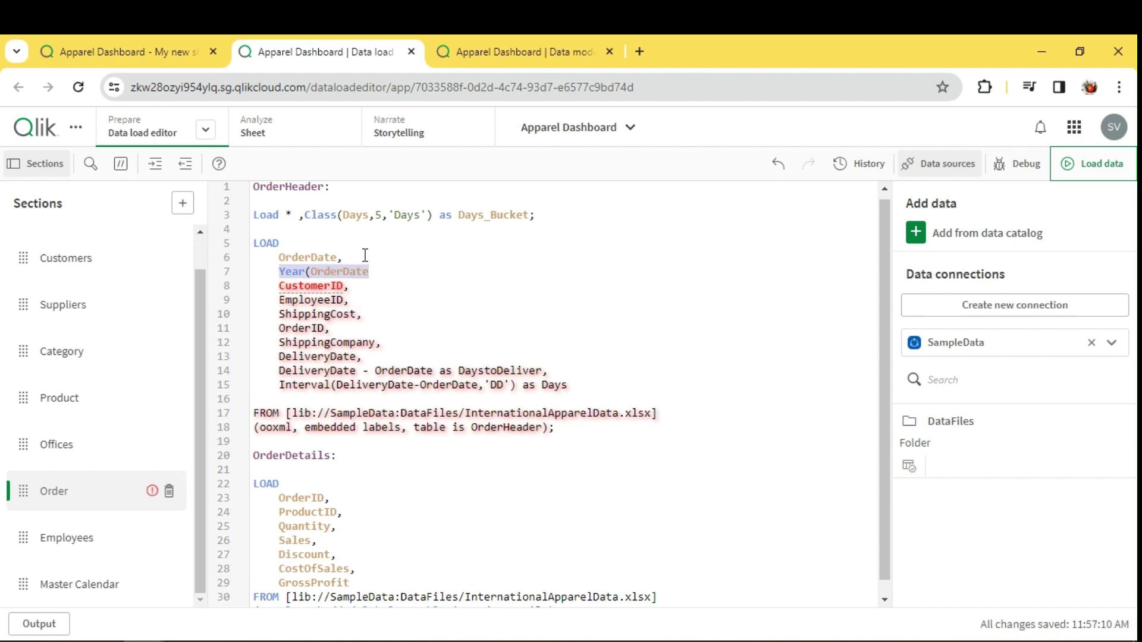
{"action": "key", "text": "BackSpace"}
{"action": "key", "text": "BackSpace"}
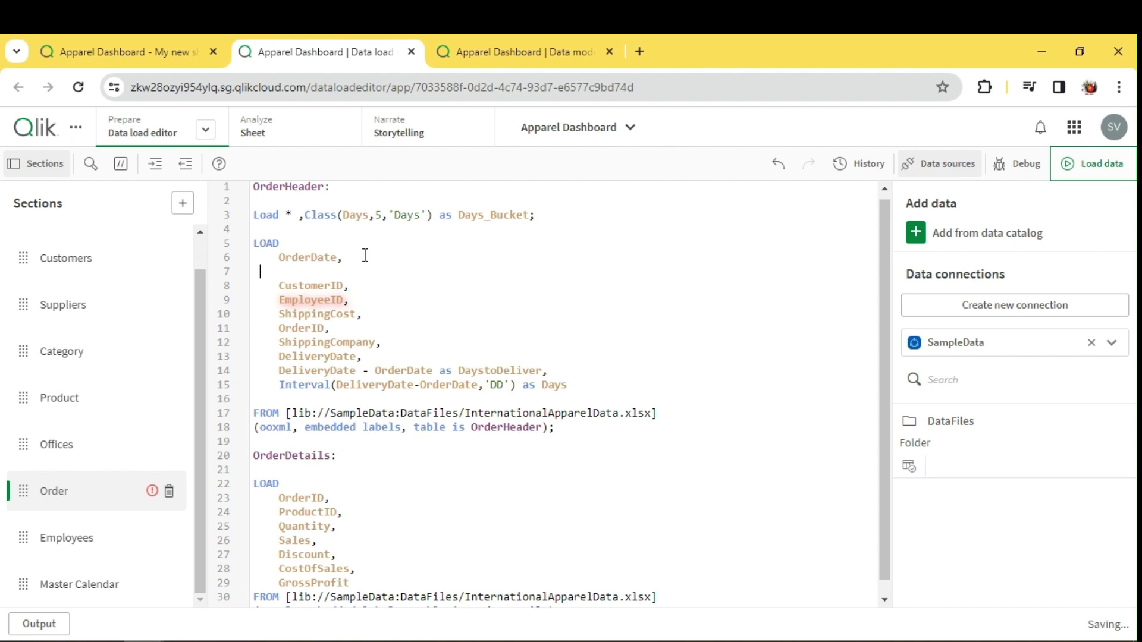
{"action": "key", "text": "BackSpace"}
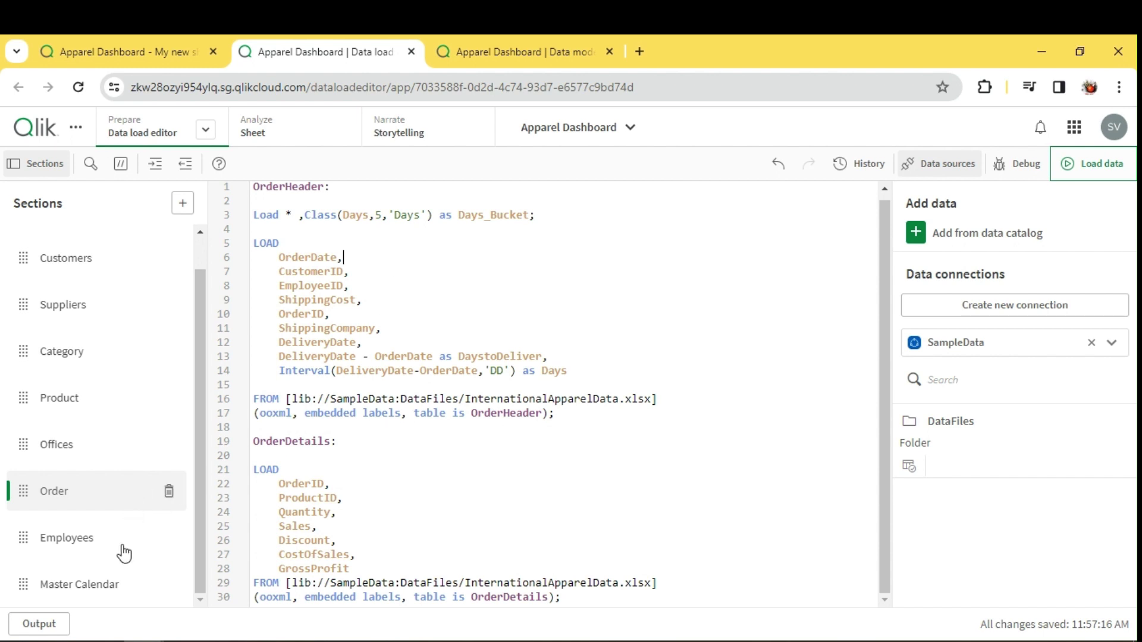
- Look through the Master Calendar script and relate it to the OrderDate field in the Order section
{"action": "left_click", "coordinate": [110, 584]}
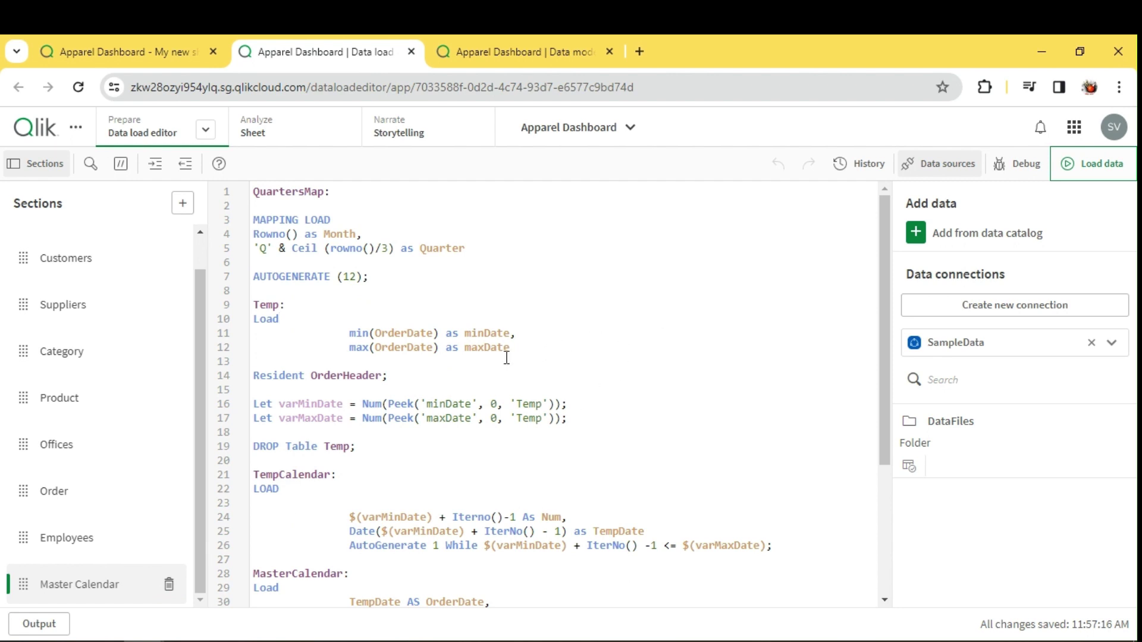
{"action": "scroll", "coordinate": [506, 358], "scroll_direction": "down", "scroll_amount": 5}
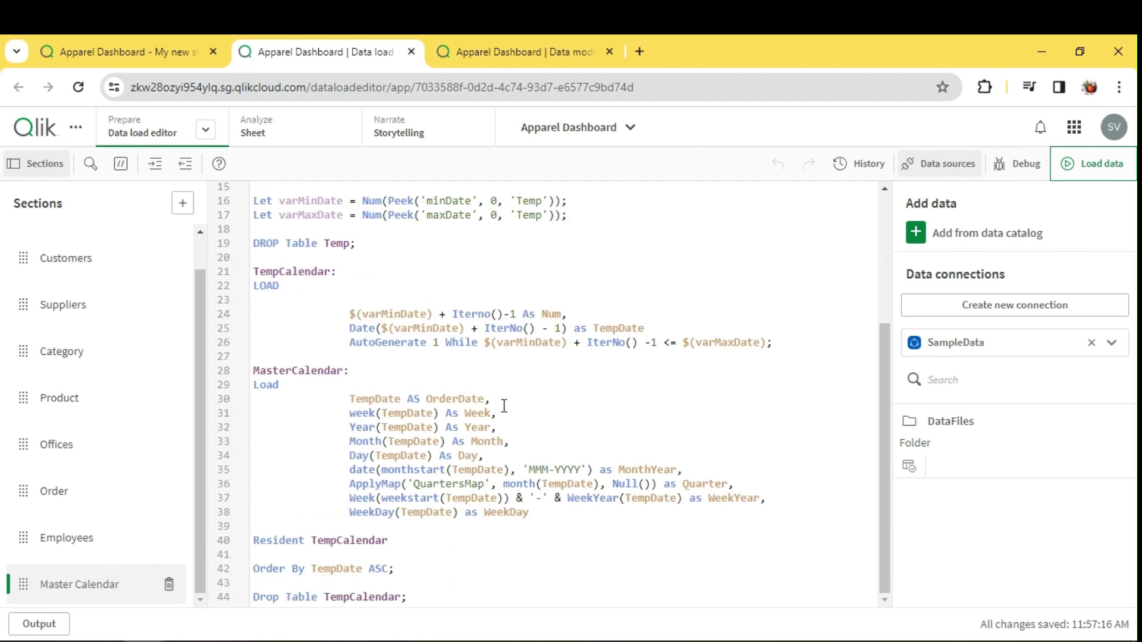
{"action": "scroll", "coordinate": [510, 404], "scroll_direction": "up", "scroll_amount": 5}
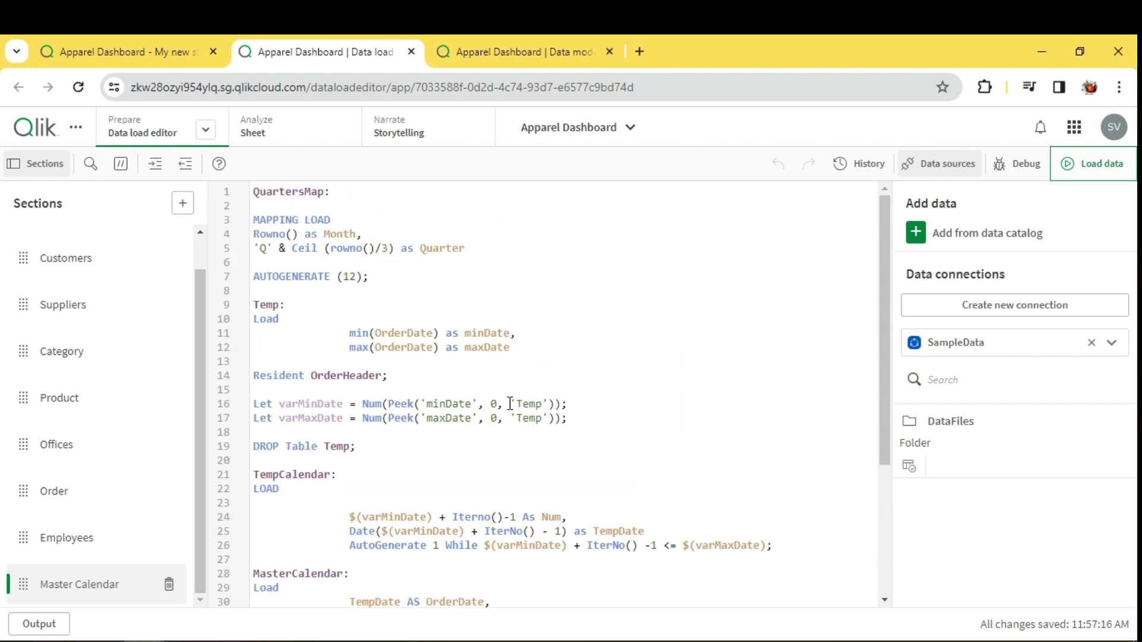
{"action": "left_click", "coordinate": [67, 496]}
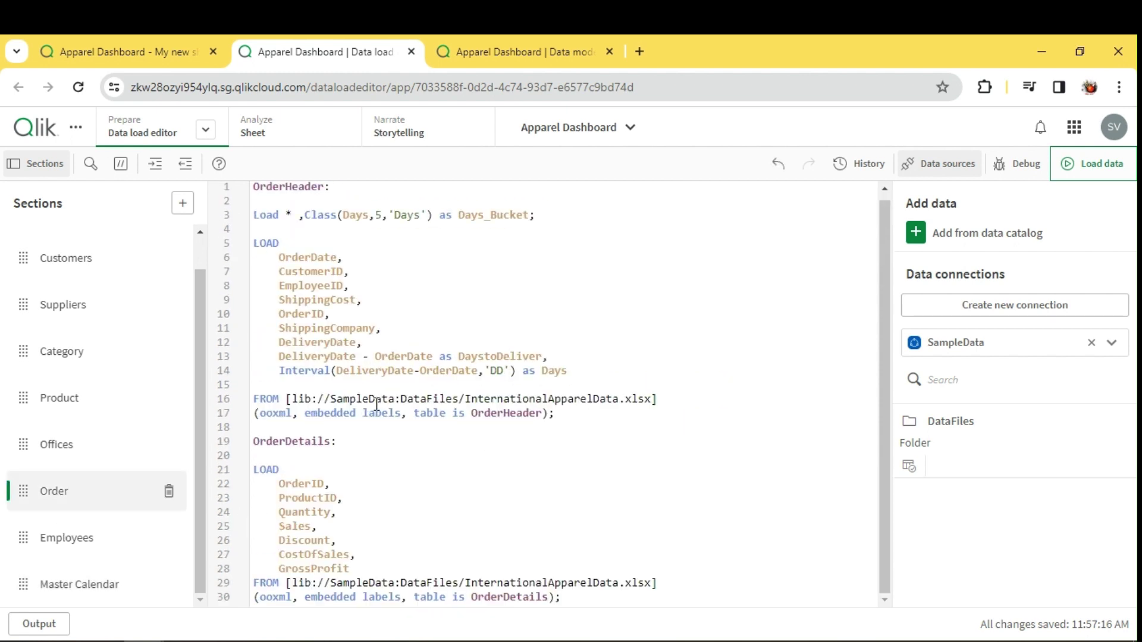
{"action": "double_click", "coordinate": [304, 262]}
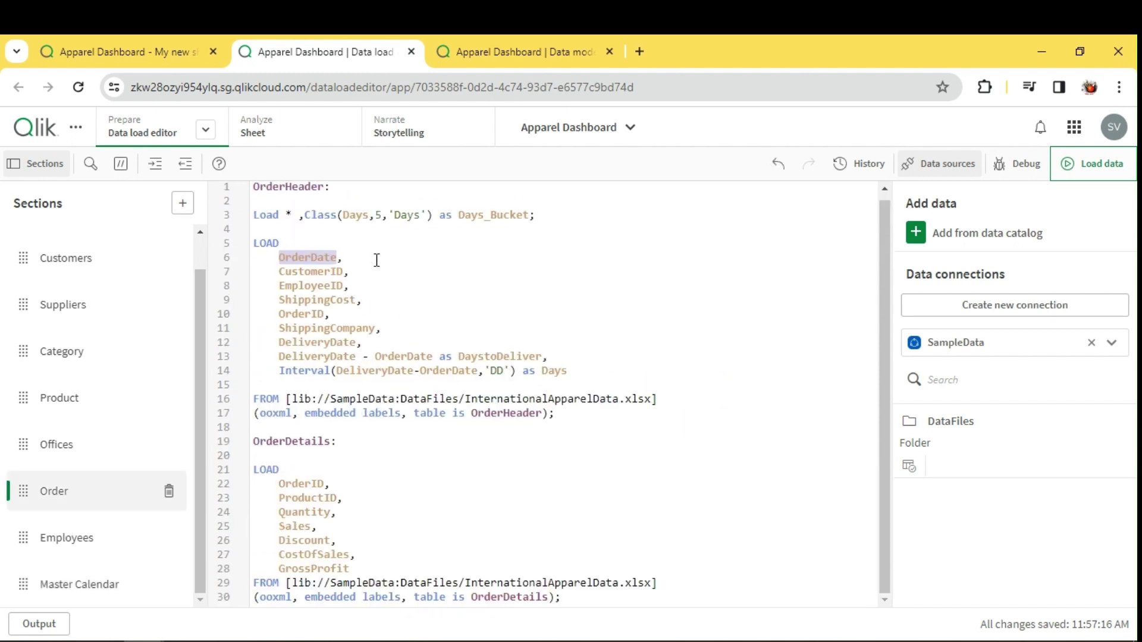
{"action": "left_click", "coordinate": [102, 587]}
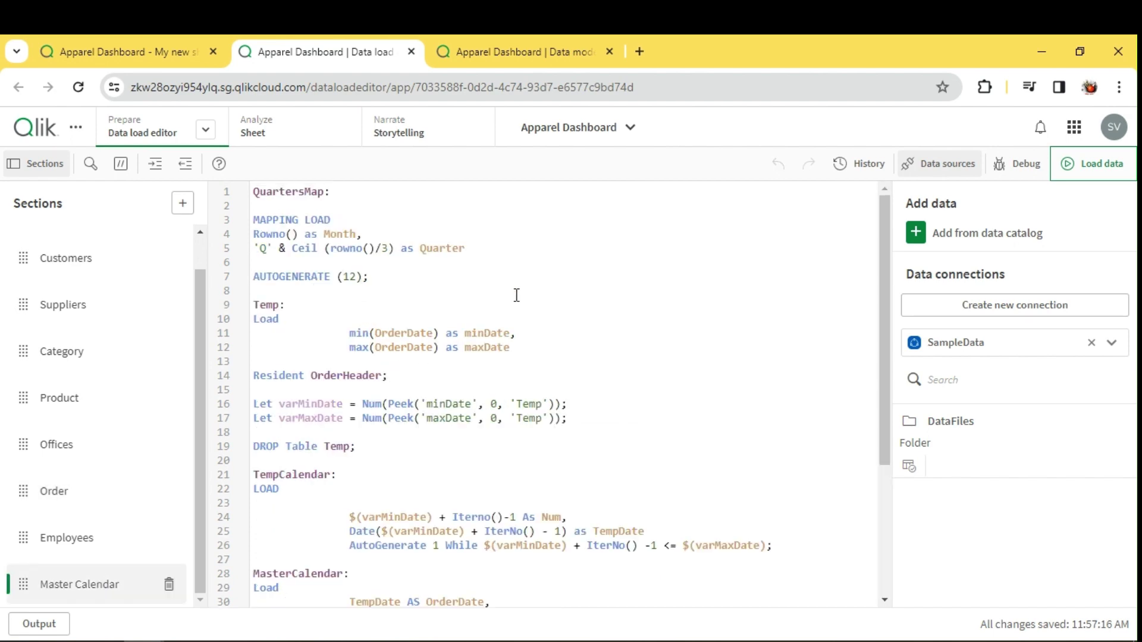
{"action": "scroll", "coordinate": [516, 296], "scroll_direction": "down", "scroll_amount": 4}
{"action": "scroll", "coordinate": [516, 295], "scroll_direction": "up", "scroll_amount": 4}
{"action": "scroll", "coordinate": [387, 382], "scroll_direction": "down", "scroll_amount": 5}
{"action": "scroll", "coordinate": [365, 339], "scroll_direction": "up", "scroll_amount": 5}
- Examine the Temp load in the Master Calendar script, focusing on its Resident OrderHeader statement
{"action": "double_click", "coordinate": [399, 332]}
{"action": "left_click_drag", "start_coordinate": [392, 373], "coordinate": [253, 304]}
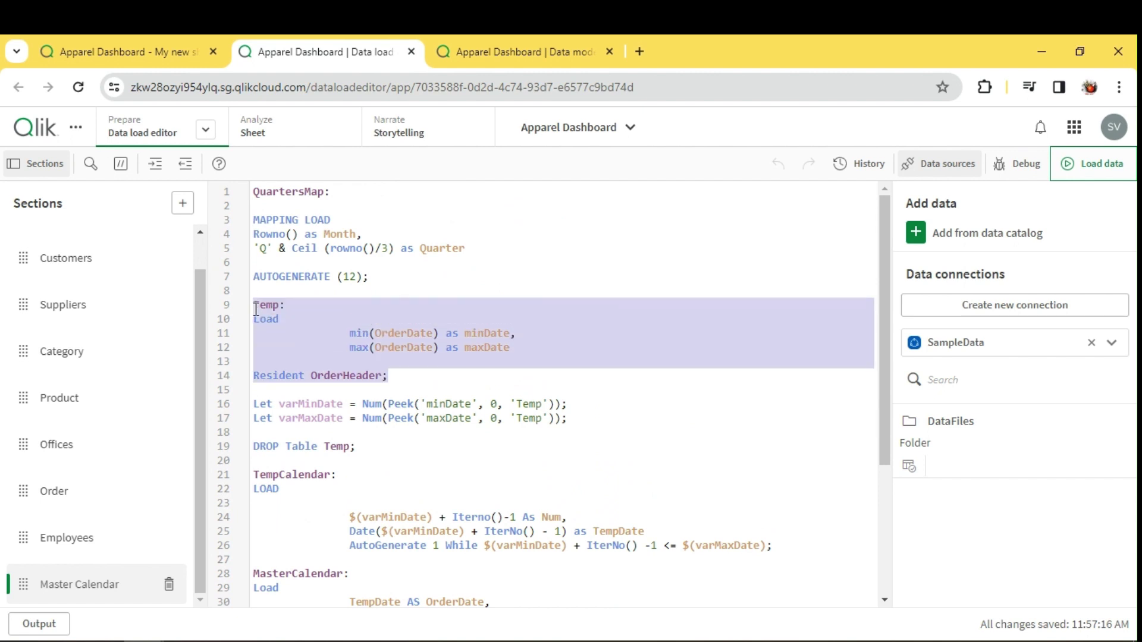
{"action": "double_click", "coordinate": [283, 377]}
{"action": "left_click", "coordinate": [403, 376]}
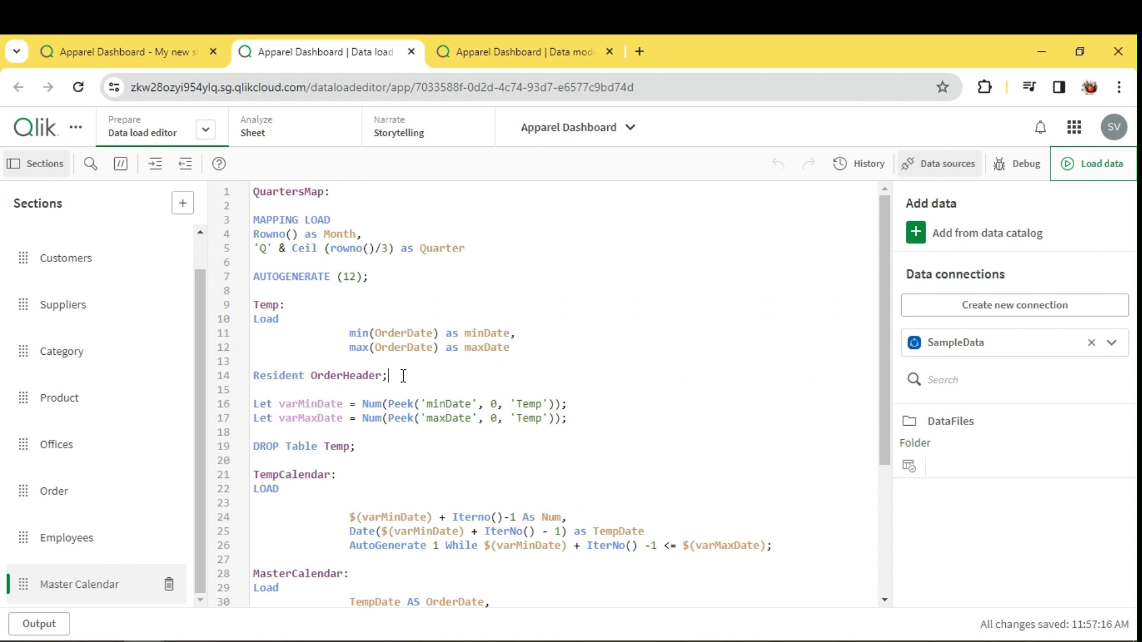
{"action": "double_click", "coordinate": [278, 374]}
{"action": "double_click", "coordinate": [344, 379]}
{"action": "double_click", "coordinate": [359, 376]}
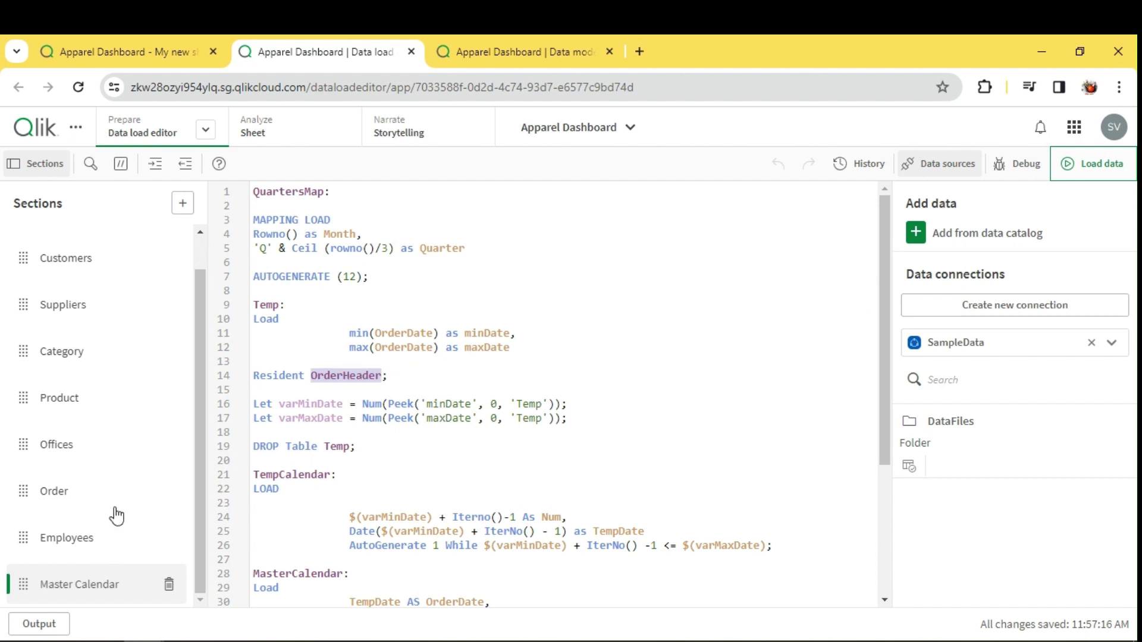
- Match the OrderHeader table label in the Order section with the table named in the Master Calendar's Resident statement
{"action": "left_click", "coordinate": [67, 494]}
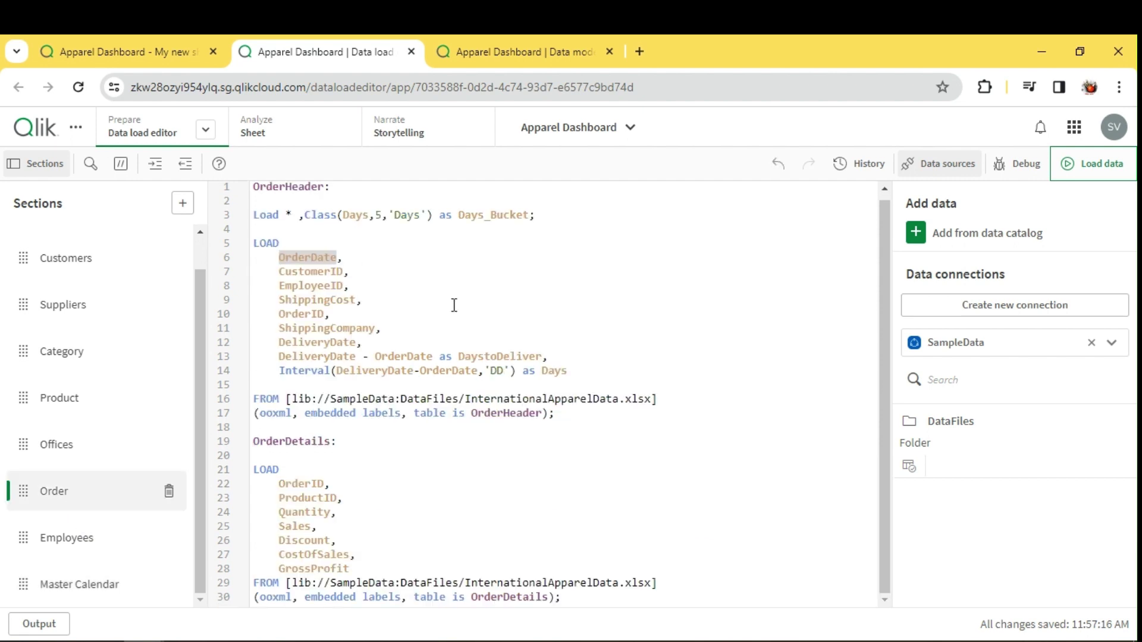
{"action": "double_click", "coordinate": [288, 190]}
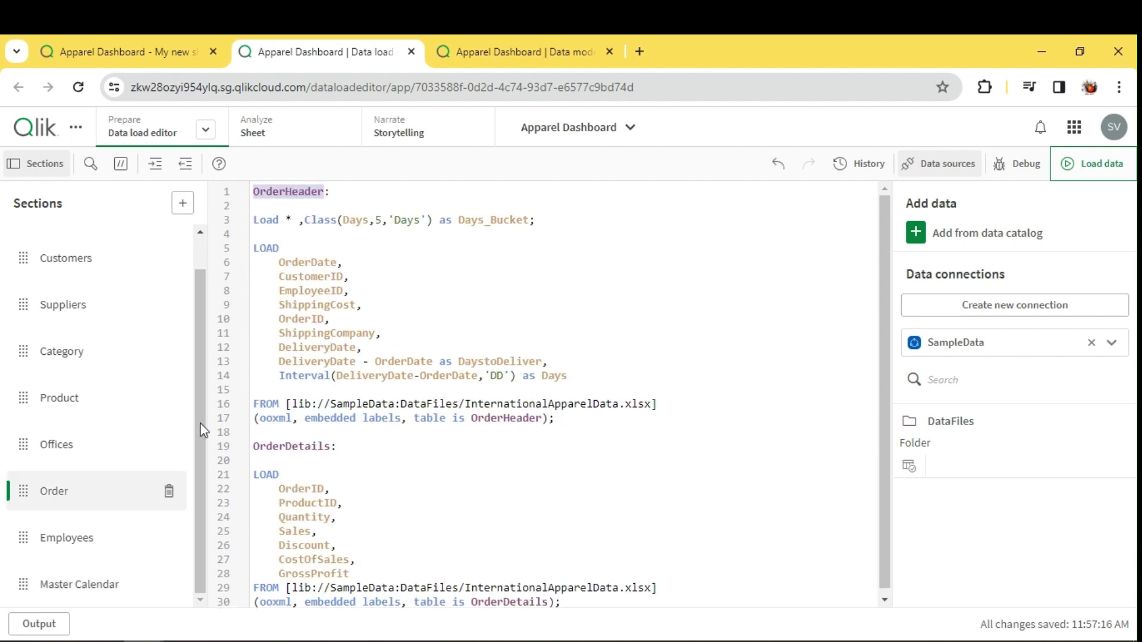
{"action": "left_click", "coordinate": [77, 584]}
{"action": "left_click", "coordinate": [273, 375]}
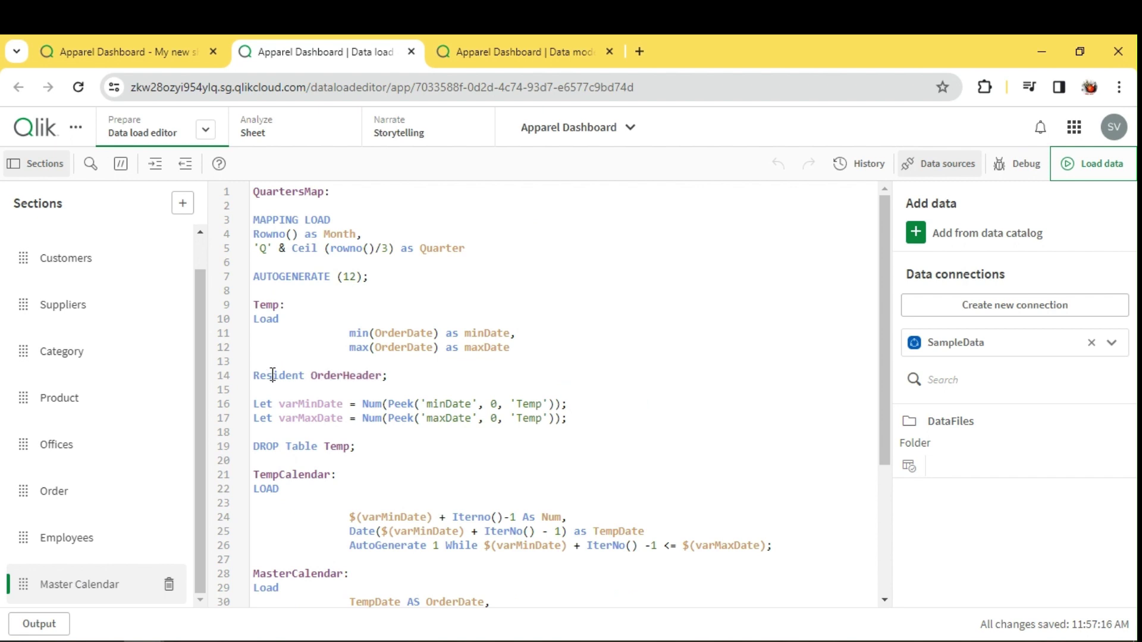
{"action": "left_click", "coordinate": [378, 376]}
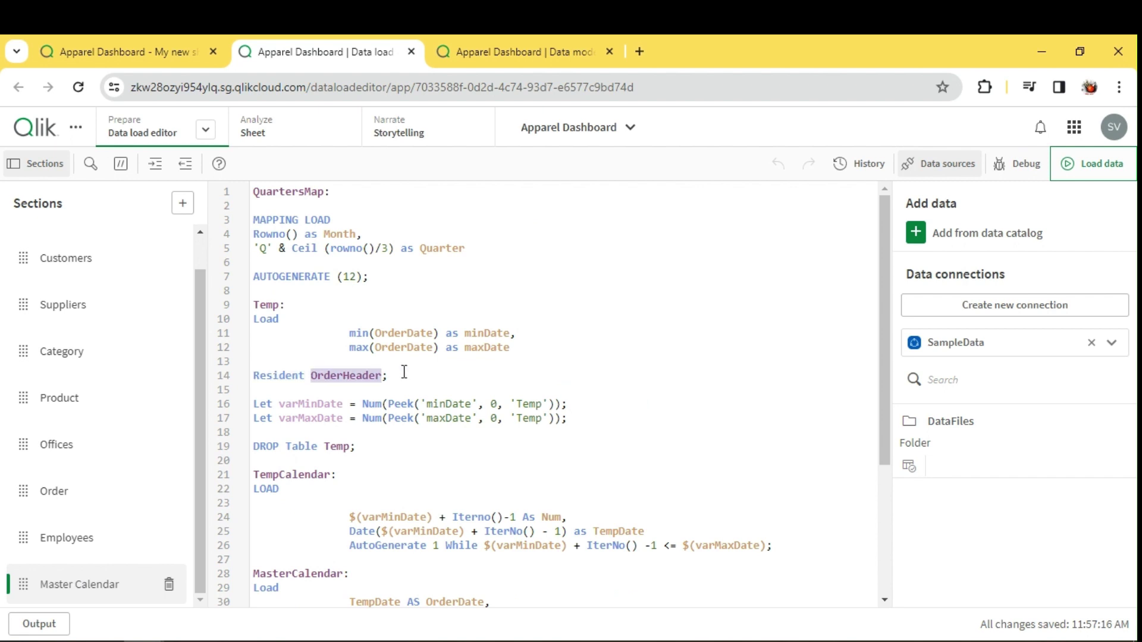
{"action": "left_click", "coordinate": [402, 373]}
- Examine how the Temp load derives minDate and maxDate from the minimum and maximum OrderDate
{"action": "left_click", "coordinate": [271, 320]}
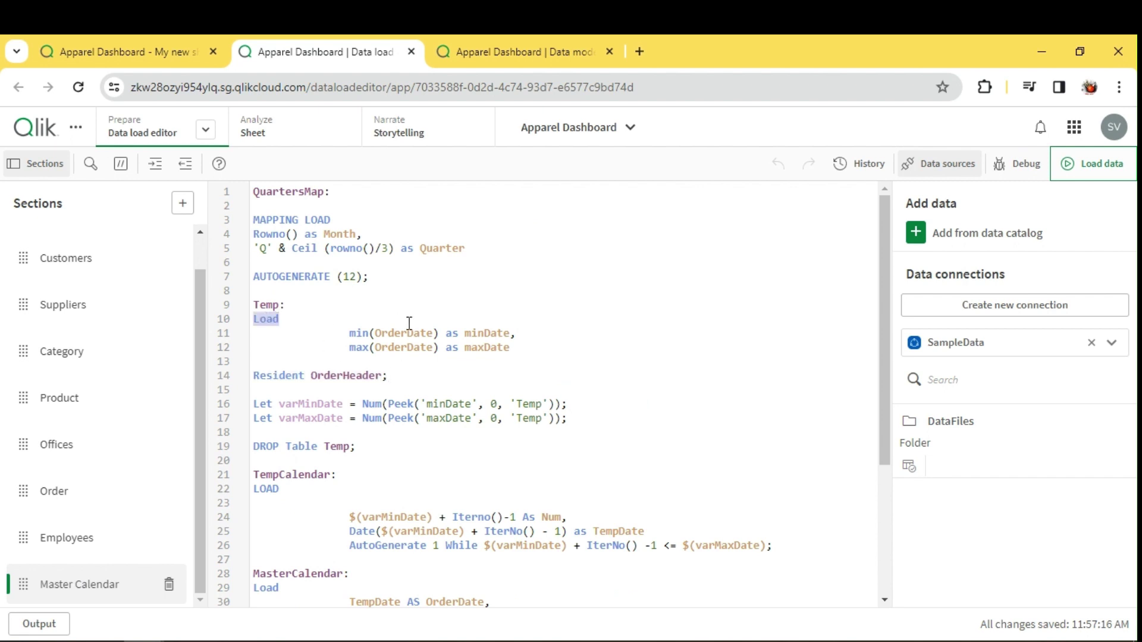
{"action": "left_click", "coordinate": [403, 334]}
{"action": "left_click", "coordinate": [408, 350]}
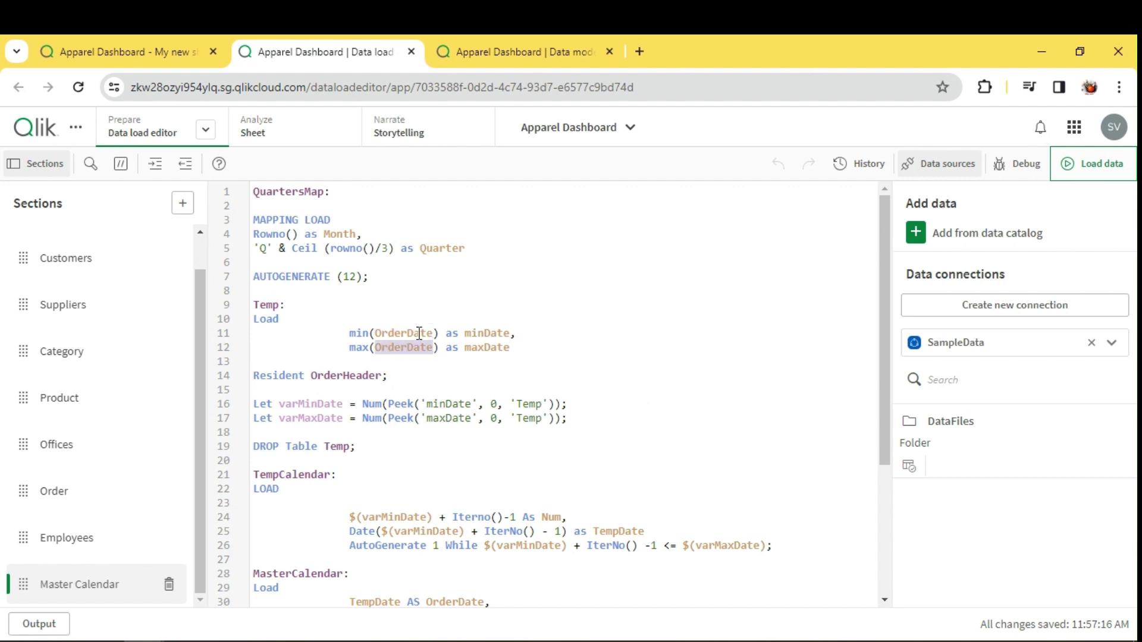
{"action": "left_click", "coordinate": [487, 331]}
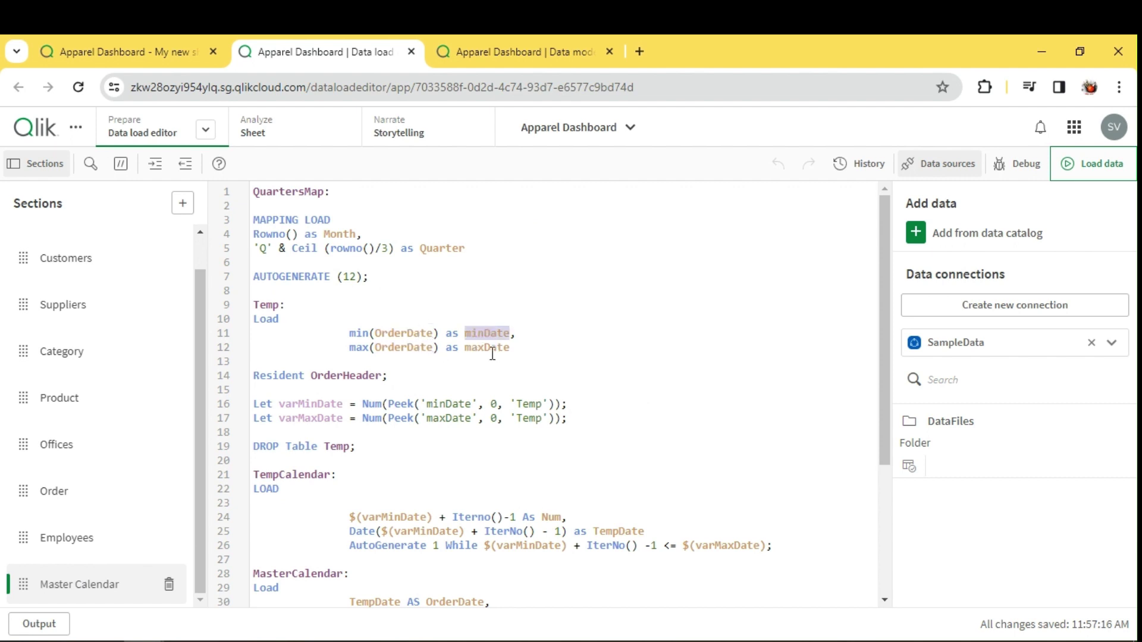
{"action": "left_click", "coordinate": [491, 349]}
{"action": "left_click_drag", "start_coordinate": [398, 379], "coordinate": [253, 313]}
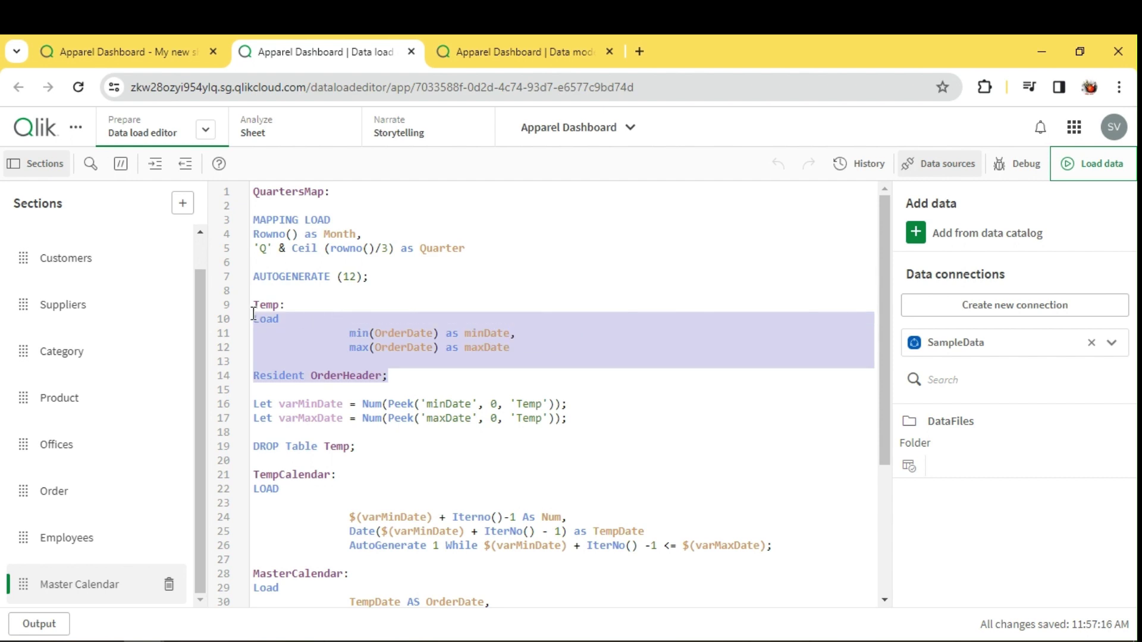
{"action": "left_click", "coordinate": [502, 339]}
- Trace how the Peek function passes minDate and maxDate from Temp into the variables varMinDate and varMaxDate
{"action": "double_click", "coordinate": [397, 406]}
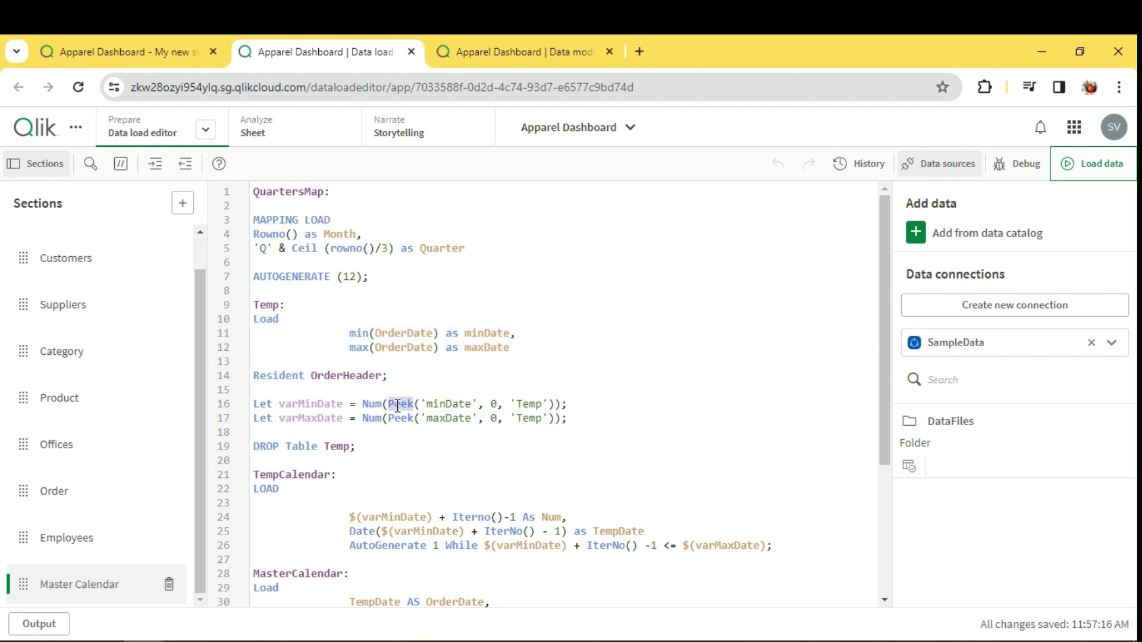
{"action": "left_click", "coordinate": [495, 405]}
{"action": "double_click", "coordinate": [448, 405]}
{"action": "left_click", "coordinate": [480, 337]}
{"action": "double_click", "coordinate": [481, 337]}
{"action": "double_click", "coordinate": [329, 406]}
{"action": "double_click", "coordinate": [465, 418]}
{"action": "double_click", "coordinate": [480, 348]}
{"action": "double_click", "coordinate": [303, 418]}
- Examine how the TempCalendar load uses varMinDate and varMaxDate to generate its dates
{"action": "scroll", "coordinate": [303, 418], "scroll_direction": "down", "scroll_amount": 3}
{"action": "left_click_drag", "start_coordinate": [281, 264], "coordinate": [343, 279]}
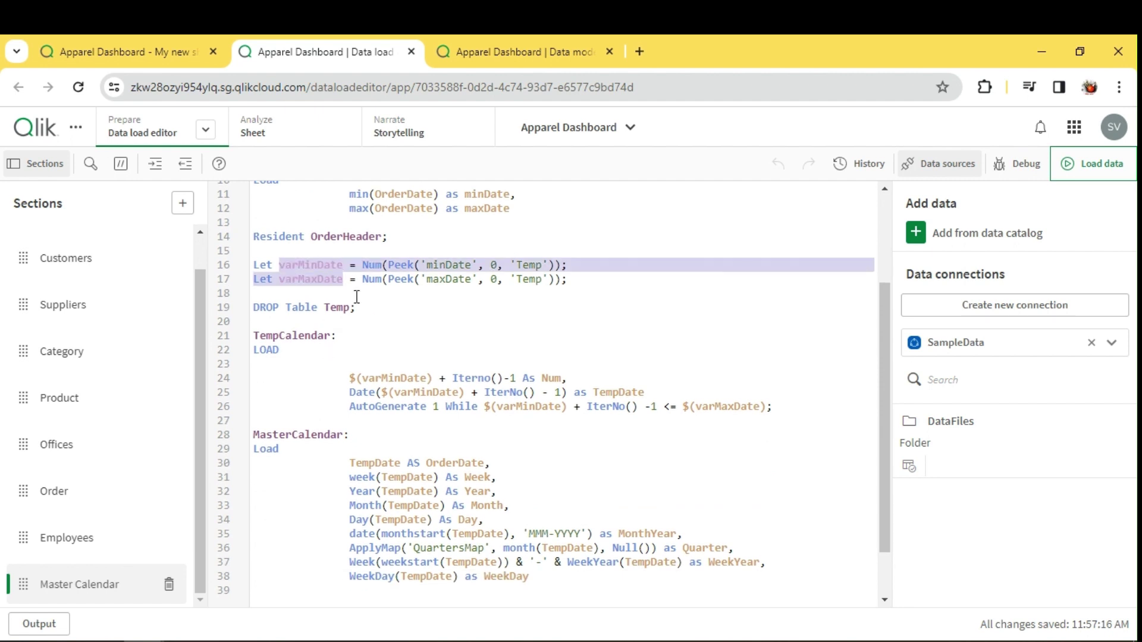
{"action": "left_click", "coordinate": [405, 351]}
{"action": "left_click_drag", "start_coordinate": [254, 350], "coordinate": [742, 416]}
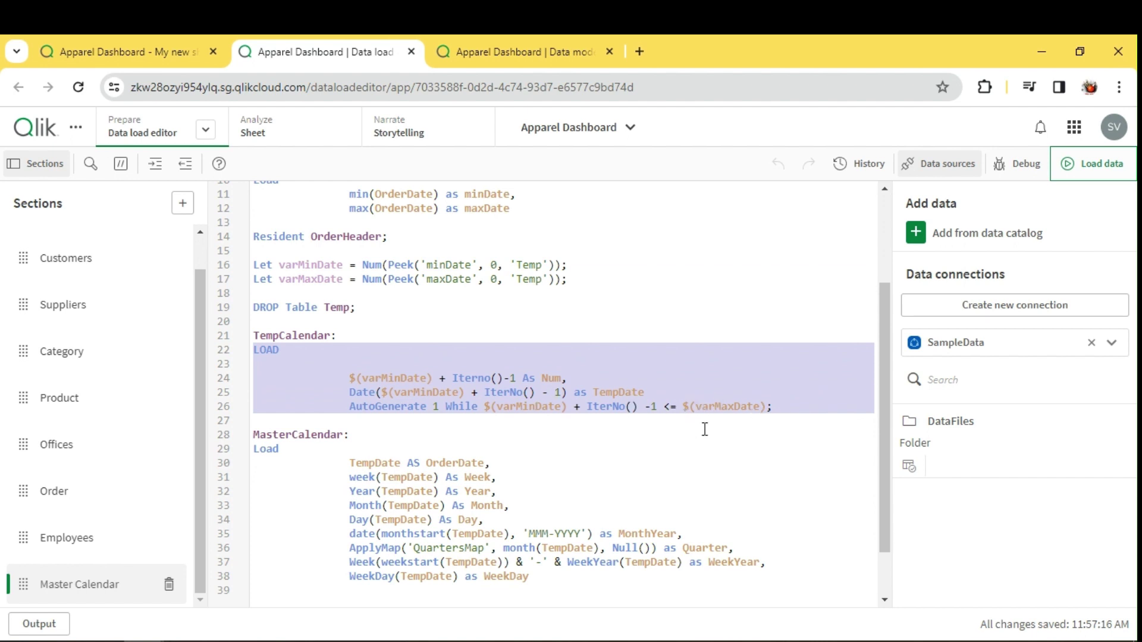
{"action": "double_click", "coordinate": [721, 406]}
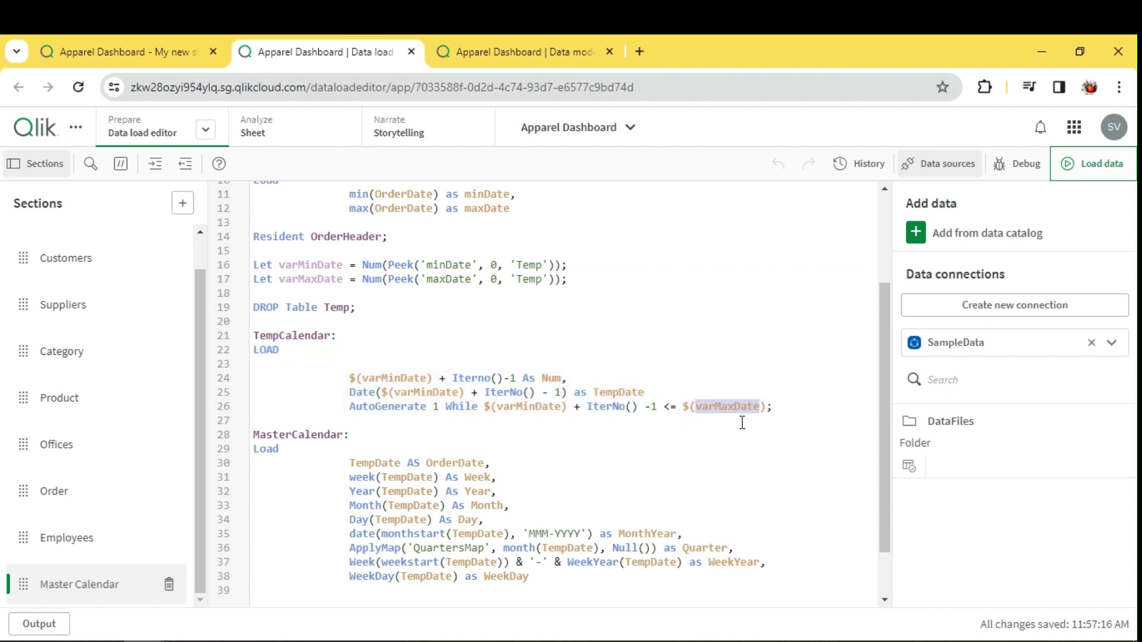
- Examine how the MasterCalendar load takes its fields from the resident TempCalendar table
{"action": "scroll", "coordinate": [452, 393], "scroll_direction": "down", "scroll_amount": 2}
{"action": "scroll", "coordinate": [467, 391], "scroll_direction": "up", "scroll_amount": 4}
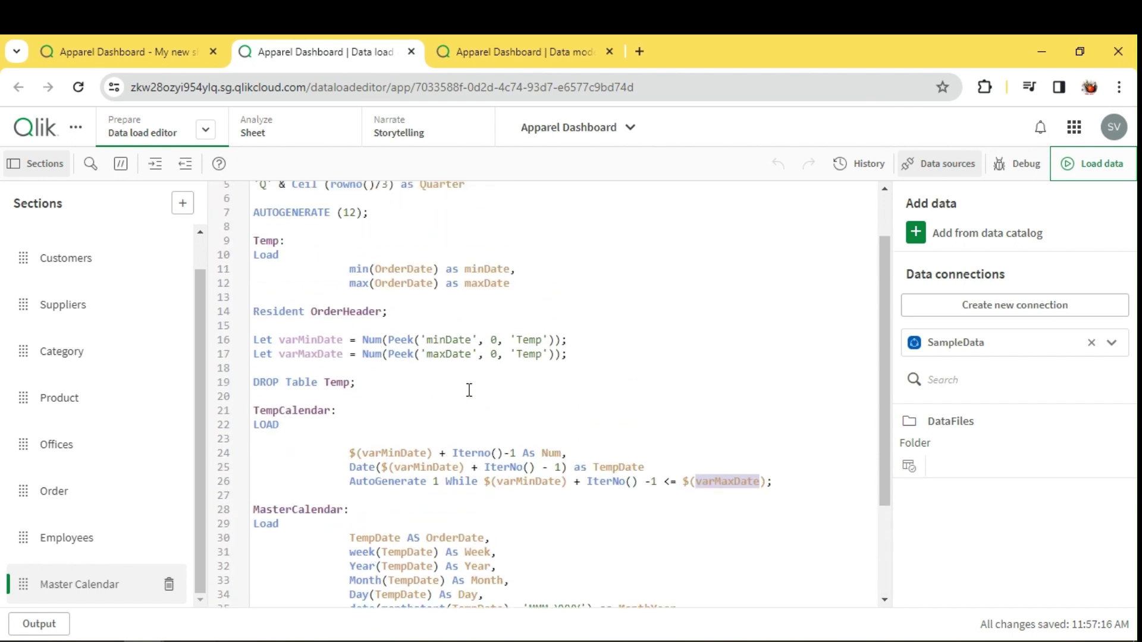
{"action": "scroll", "coordinate": [464, 381], "scroll_direction": "down", "scroll_amount": 4}
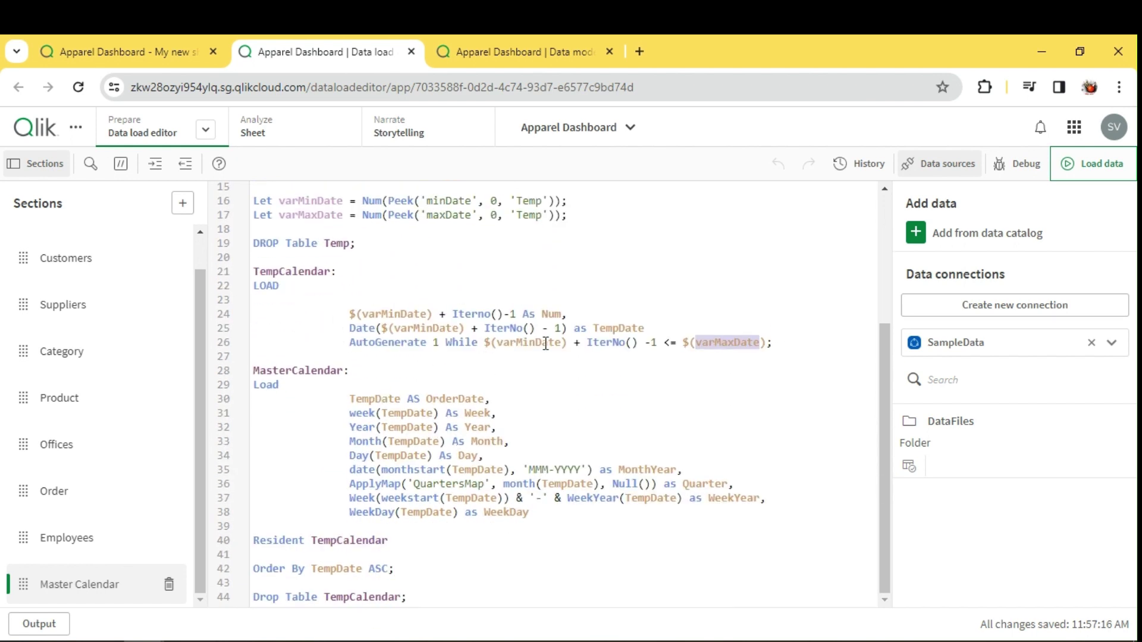
{"action": "left_click", "coordinate": [779, 333]}
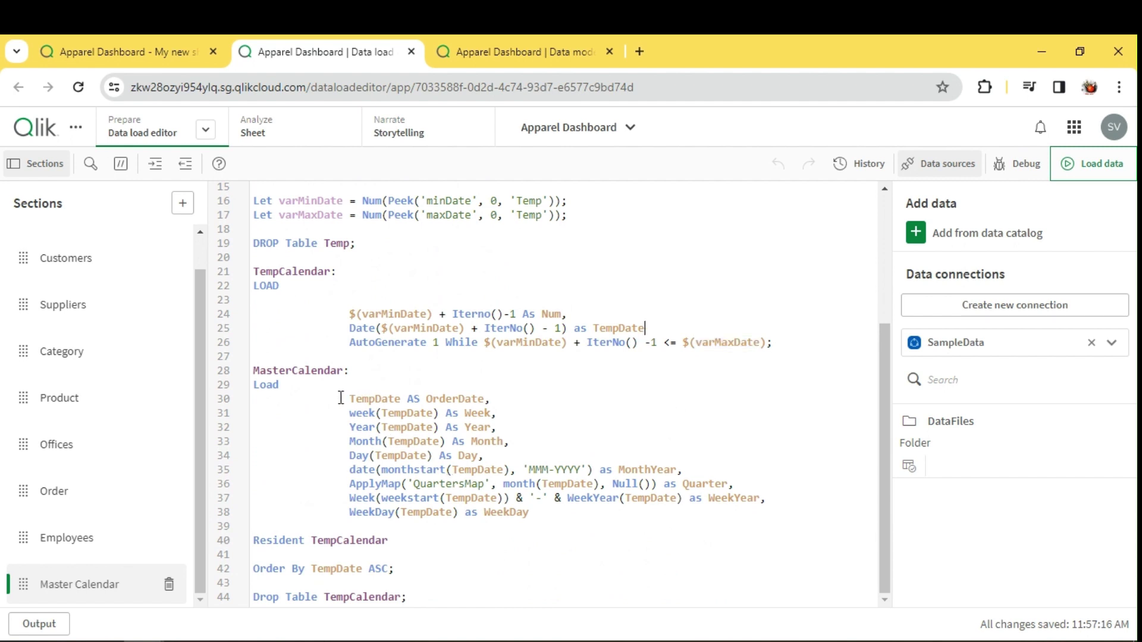
{"action": "double_click", "coordinate": [292, 273]}
{"action": "double_click", "coordinate": [289, 539]}
{"action": "double_click", "coordinate": [371, 539]}
{"action": "double_click", "coordinate": [275, 386]}
{"action": "left_click_drag", "start_coordinate": [344, 385], "coordinate": [760, 527]}
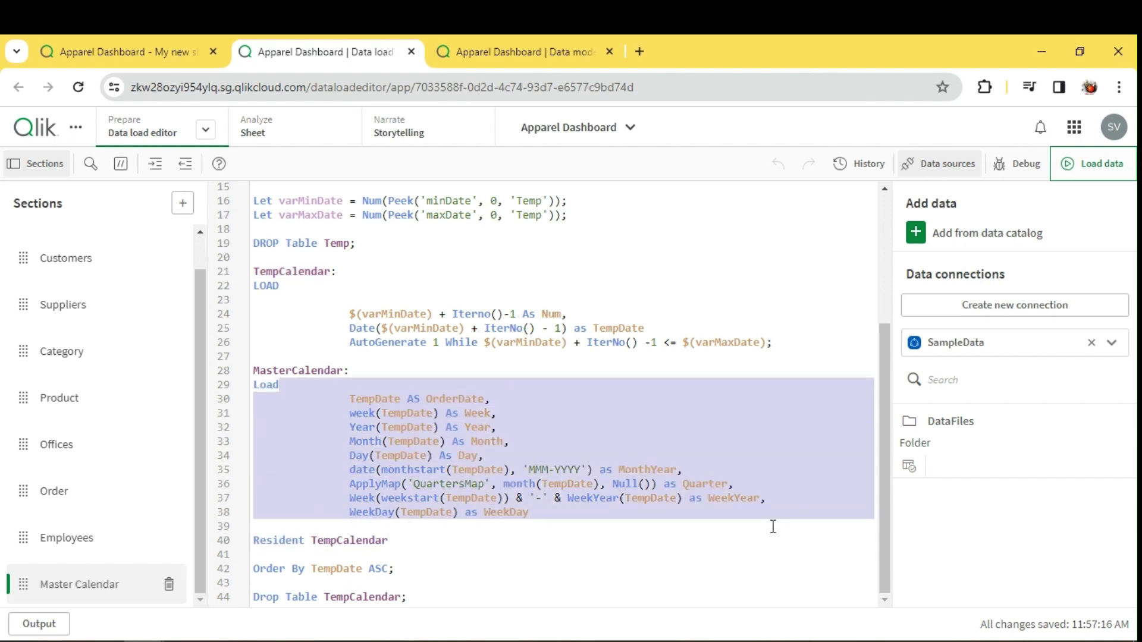
- Check how the MasterCalendar load renames TempDate as OrderDate
{"action": "double_click", "coordinate": [461, 399]}
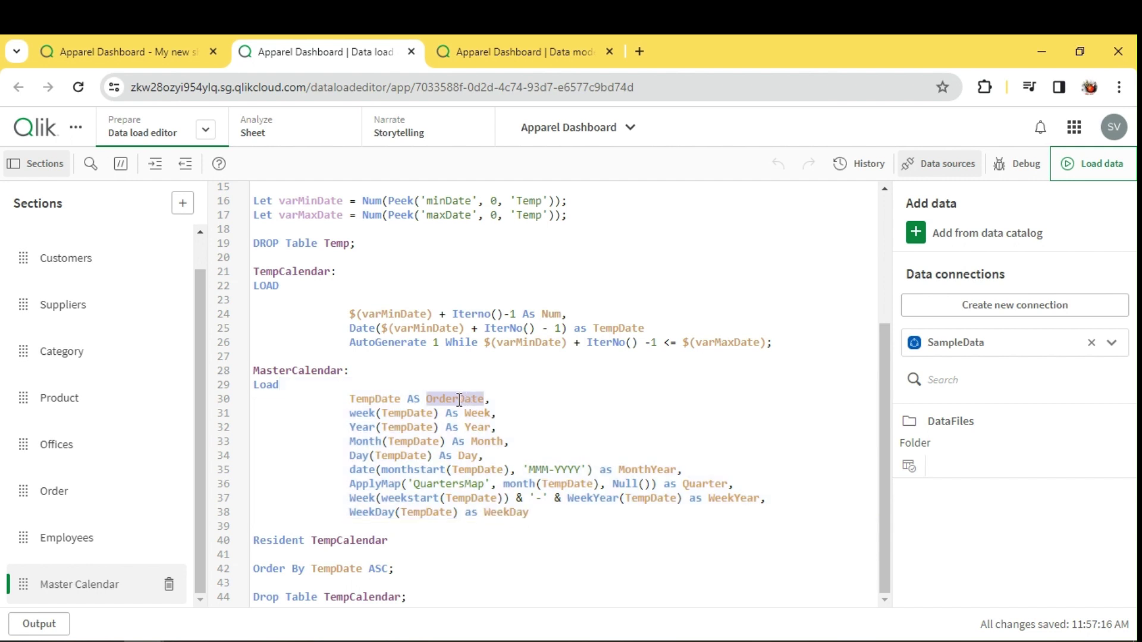
{"action": "left_click", "coordinate": [383, 399]}
{"action": "double_click", "coordinate": [465, 399]}
{"action": "double_click", "coordinate": [454, 399]}
{"action": "left_click", "coordinate": [501, 399]}
- Match the TempCalendar and Temp tables with the Drop Table statements that remove them
{"action": "double_click", "coordinate": [310, 277]}
{"action": "left_click", "coordinate": [365, 588]}
{"action": "scroll", "coordinate": [395, 597], "scroll_direction": "up", "scroll_amount": 3}
{"action": "scroll", "coordinate": [396, 596], "scroll_direction": "up", "scroll_amount": 3}
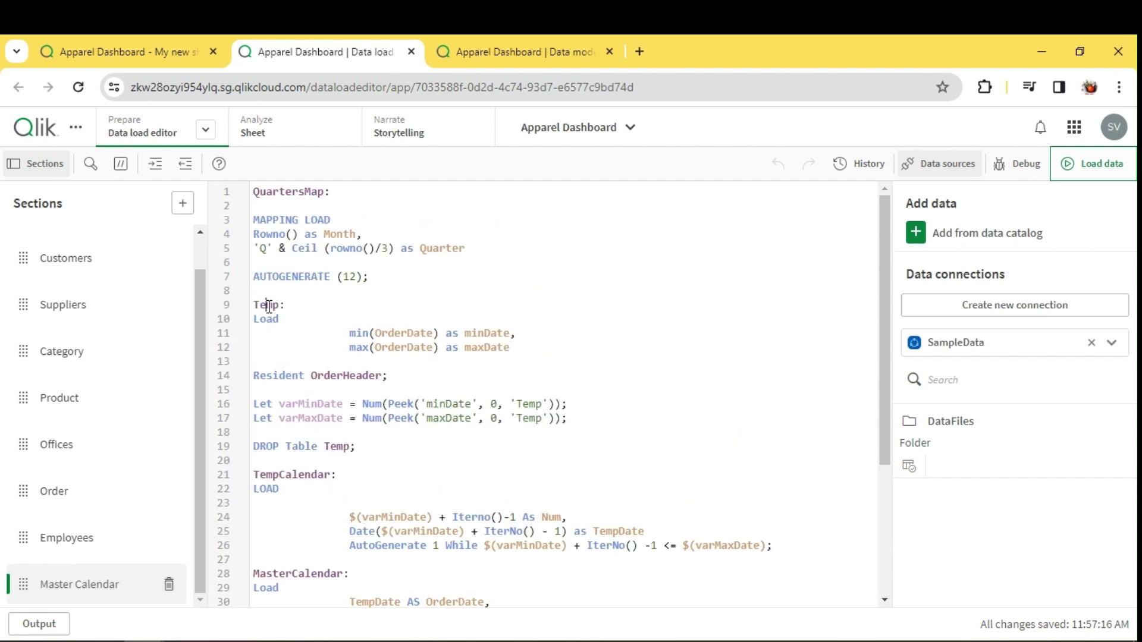
{"action": "double_click", "coordinate": [340, 446]}
- Trace the QuartersMap mapping load to the ApplyMap expression that produces the Quarter field in MasterCalendar
{"action": "double_click", "coordinate": [275, 219]}
{"action": "left_click", "coordinate": [281, 204]}
{"action": "scroll", "coordinate": [447, 366], "scroll_direction": "down", "scroll_amount": 3}
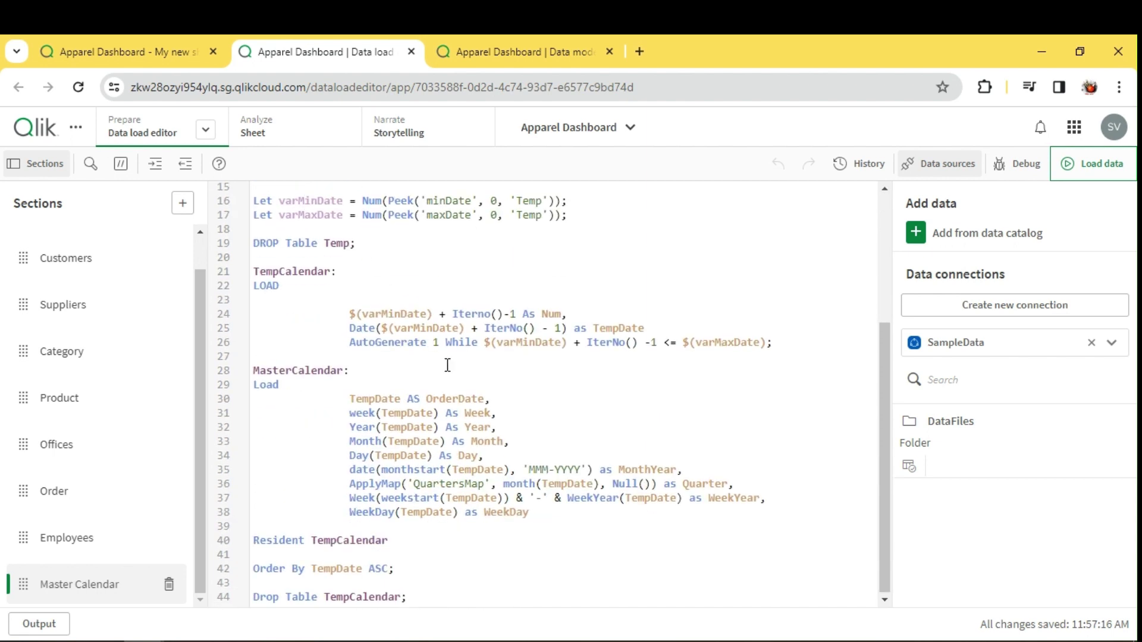
{"action": "double_click", "coordinate": [390, 484]}
{"action": "double_click", "coordinate": [450, 483]}
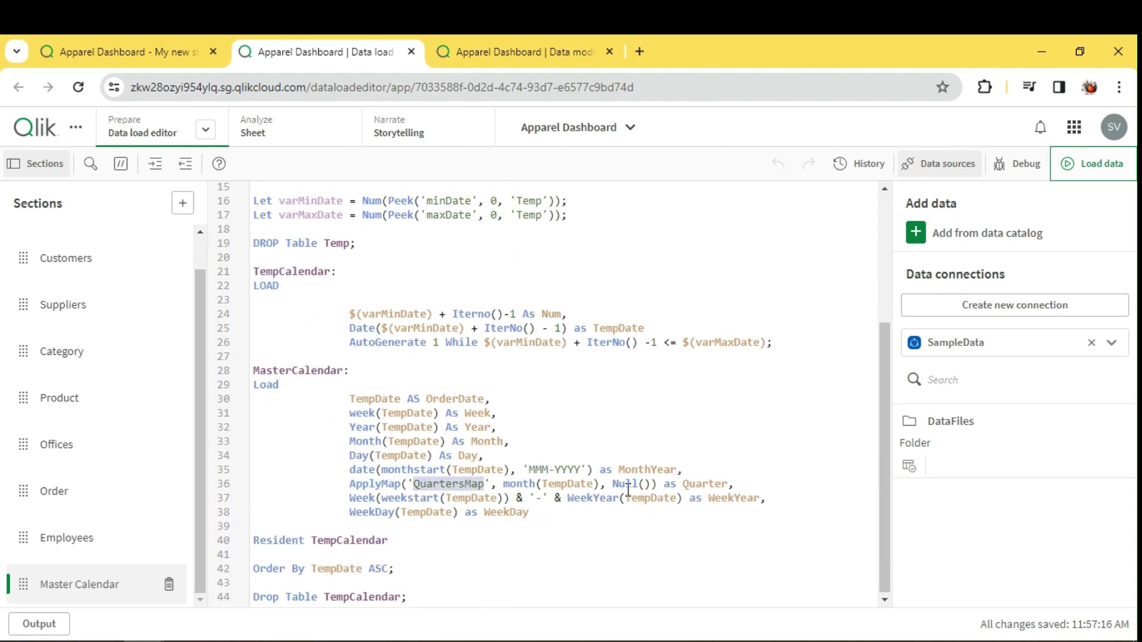
{"action": "double_click", "coordinate": [719, 487]}
{"action": "scroll", "coordinate": [750, 493], "scroll_direction": "up", "scroll_amount": 3}
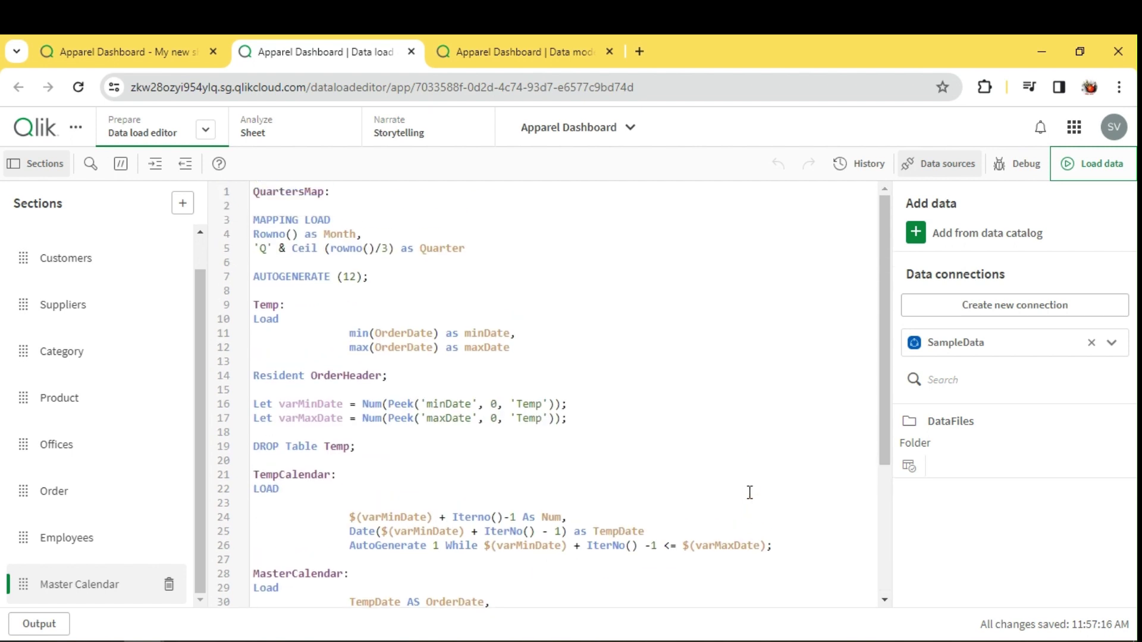
{"action": "scroll", "coordinate": [636, 499], "scroll_direction": "down", "scroll_amount": 3}
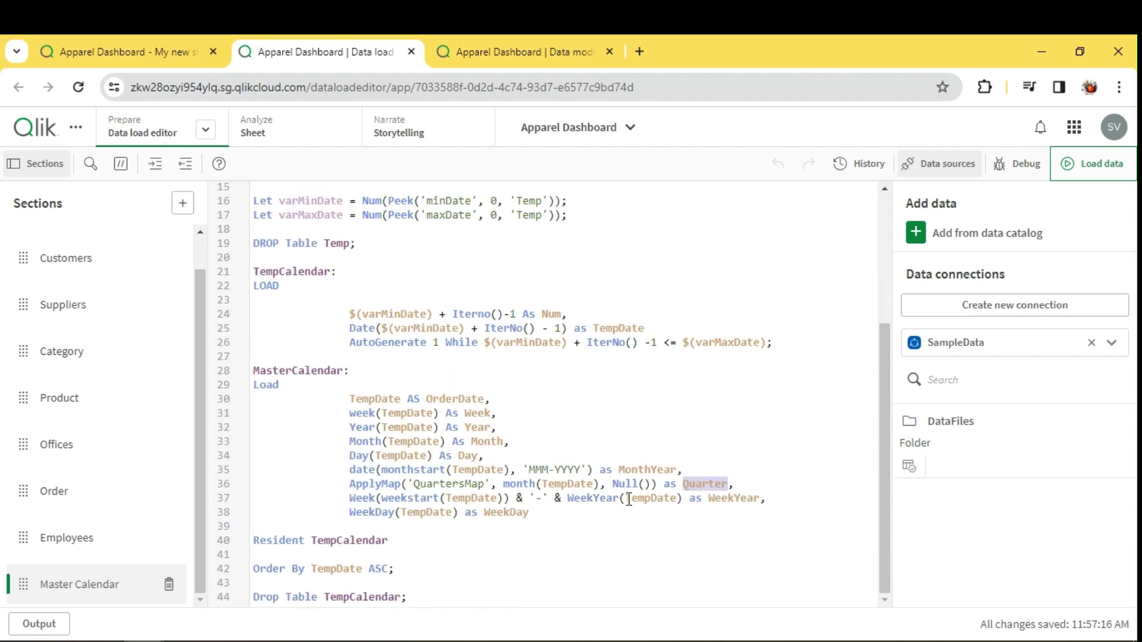
- Examine the Week, Year, Month and Day fields derived from TempDate in the MasterCalendar load
{"action": "left_click", "coordinate": [364, 415]}
{"action": "left_click_drag", "start_coordinate": [486, 455], "coordinate": [238, 416]}
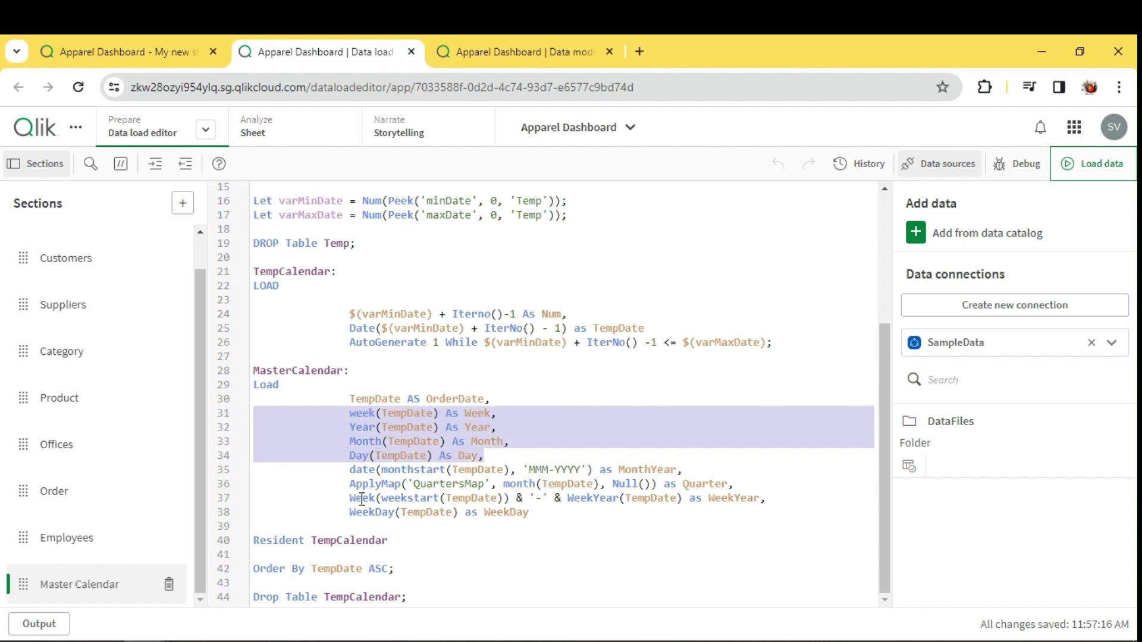
{"action": "left_click", "coordinate": [435, 461]}
- Examine how the mapping load builds Quarter with Ceil(rowno()/3) and how ApplyMap assigns it by month
{"action": "scroll", "coordinate": [435, 461], "scroll_direction": "up", "scroll_amount": 5}
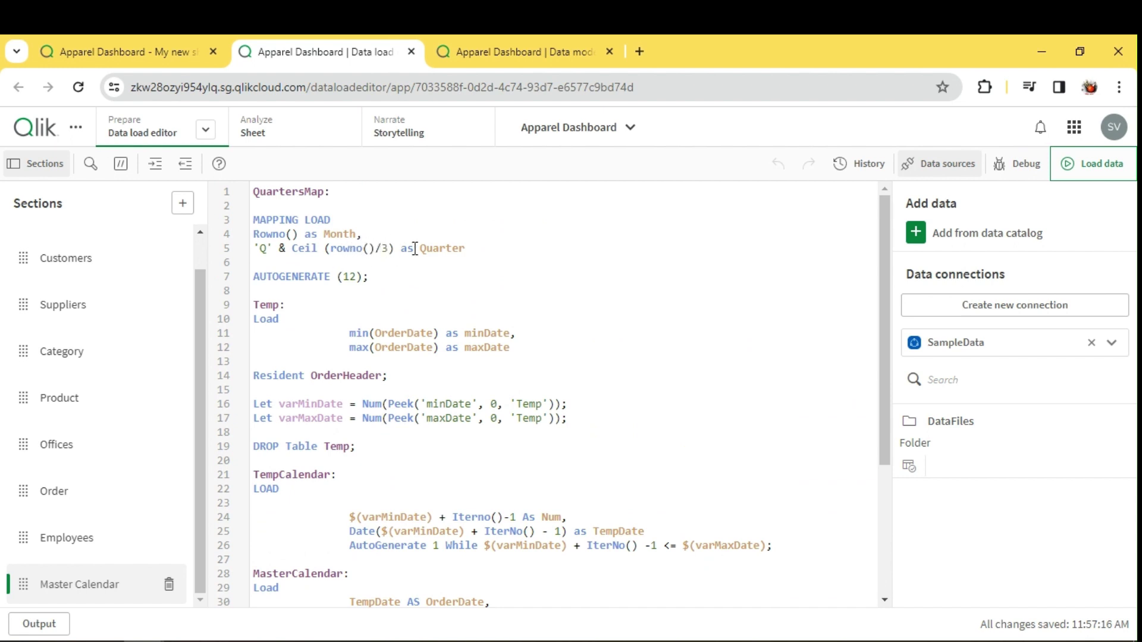
{"action": "double_click", "coordinate": [303, 249]}
{"action": "double_click", "coordinate": [460, 243]}
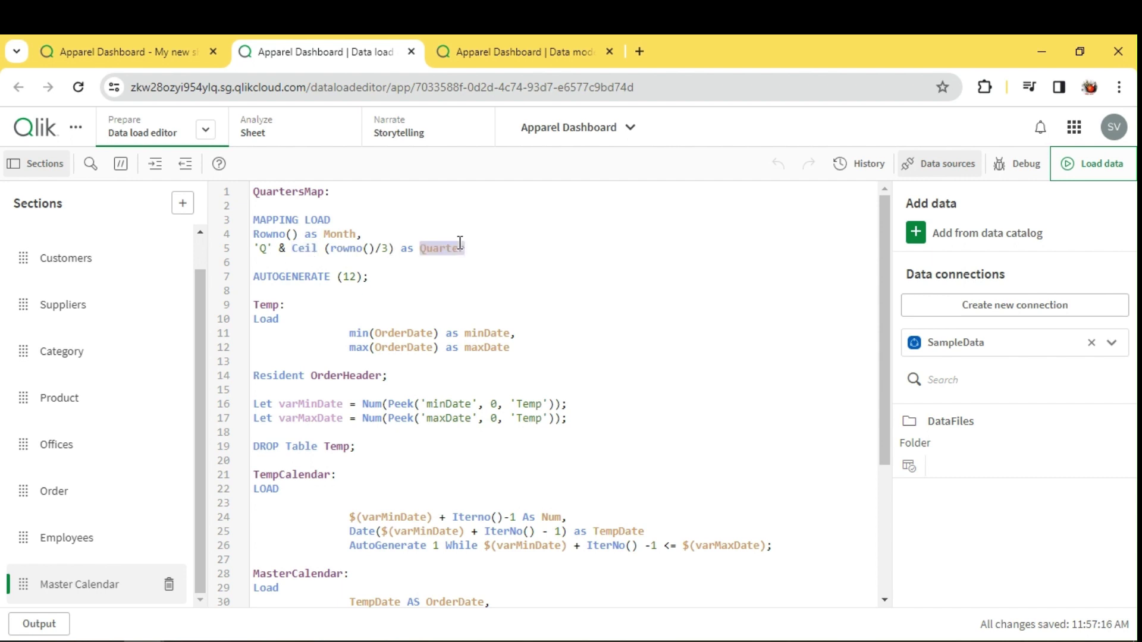
{"action": "double_click", "coordinate": [280, 220]}
{"action": "scroll", "coordinate": [311, 234], "scroll_direction": "down", "scroll_amount": 5}
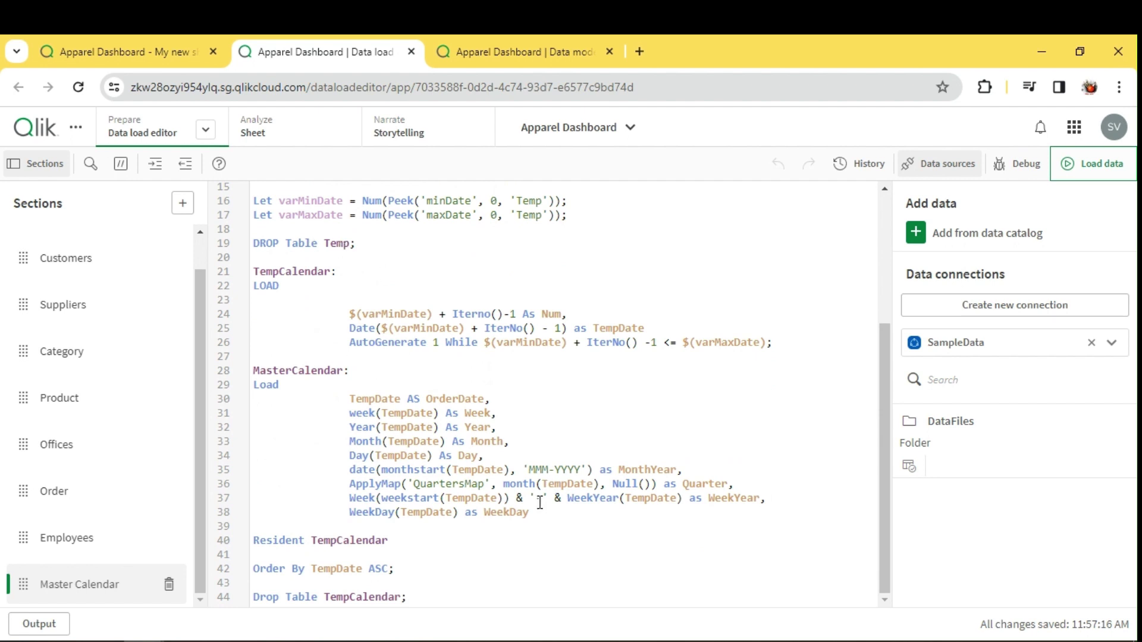
{"action": "double_click", "coordinate": [381, 484]}
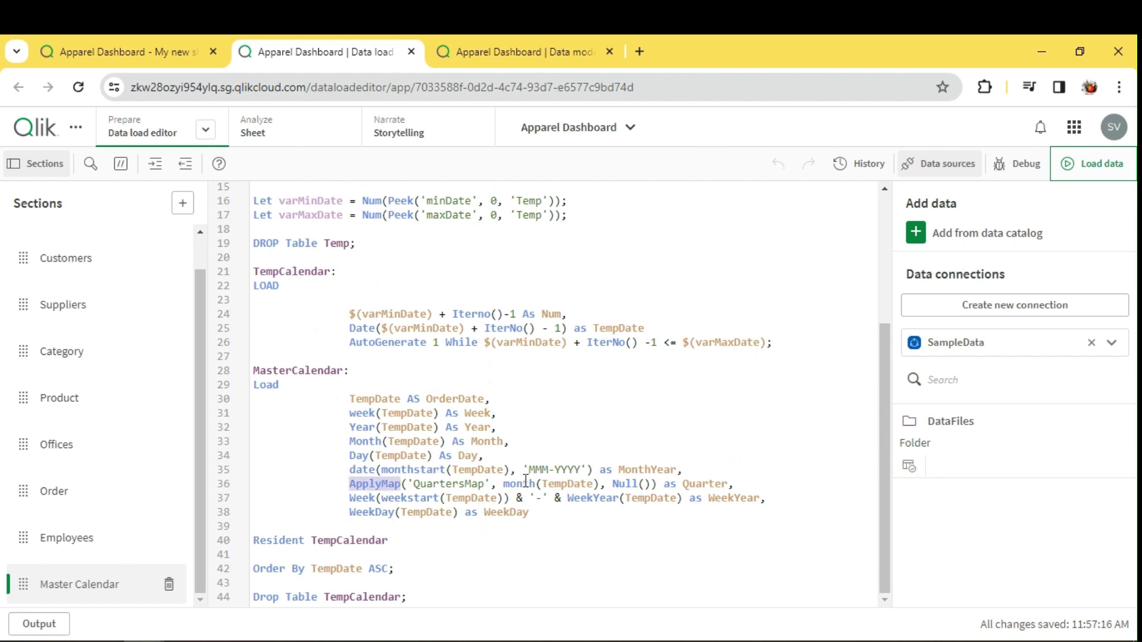
{"action": "left_click", "coordinate": [700, 475]}
{"action": "double_click", "coordinate": [710, 483]}
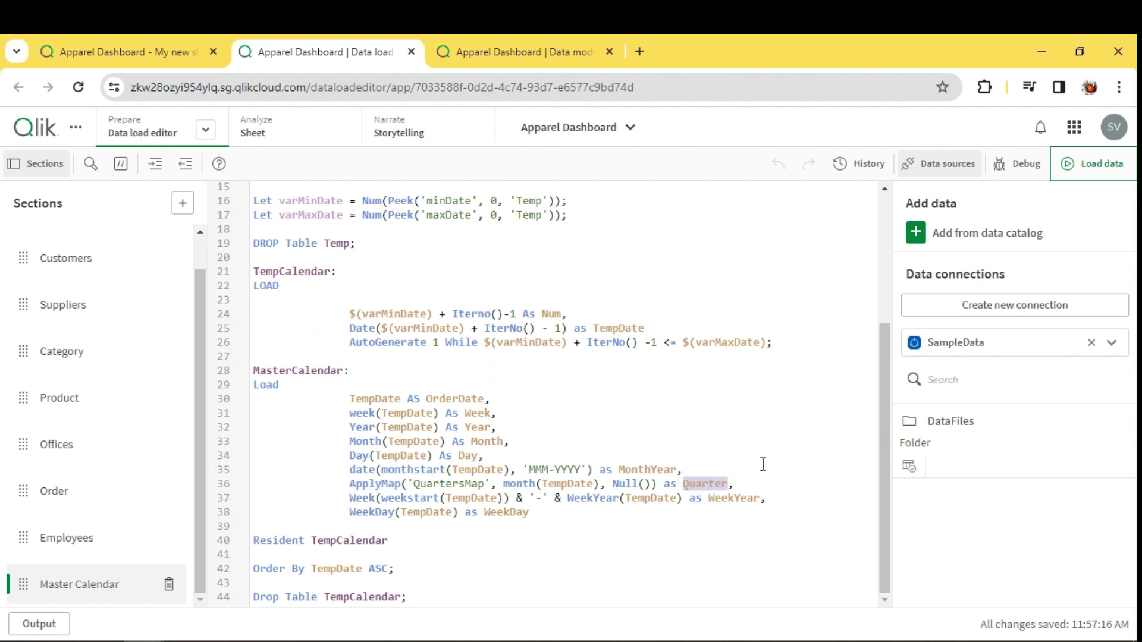
{"action": "left_click", "coordinate": [762, 463]}
- Locate OrderDate in the MasterCalendar load, and preview the MasterCalendar table in the data model viewer
{"action": "scroll", "coordinate": [472, 510], "scroll_direction": "up", "scroll_amount": 5}
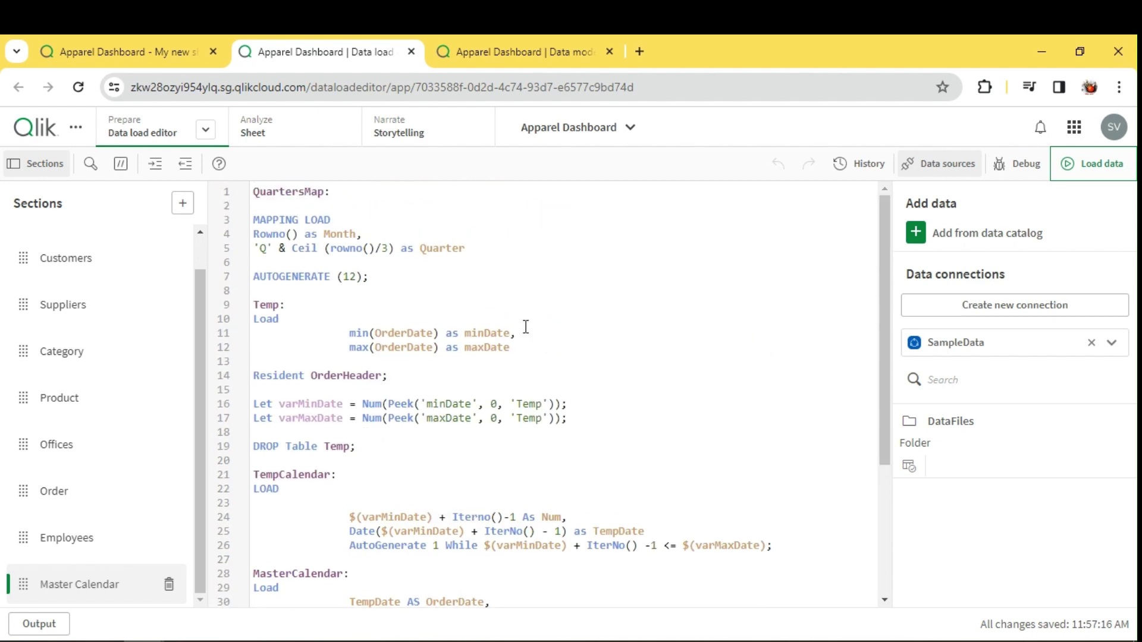
{"action": "scroll", "coordinate": [406, 458], "scroll_direction": "down", "scroll_amount": 5}
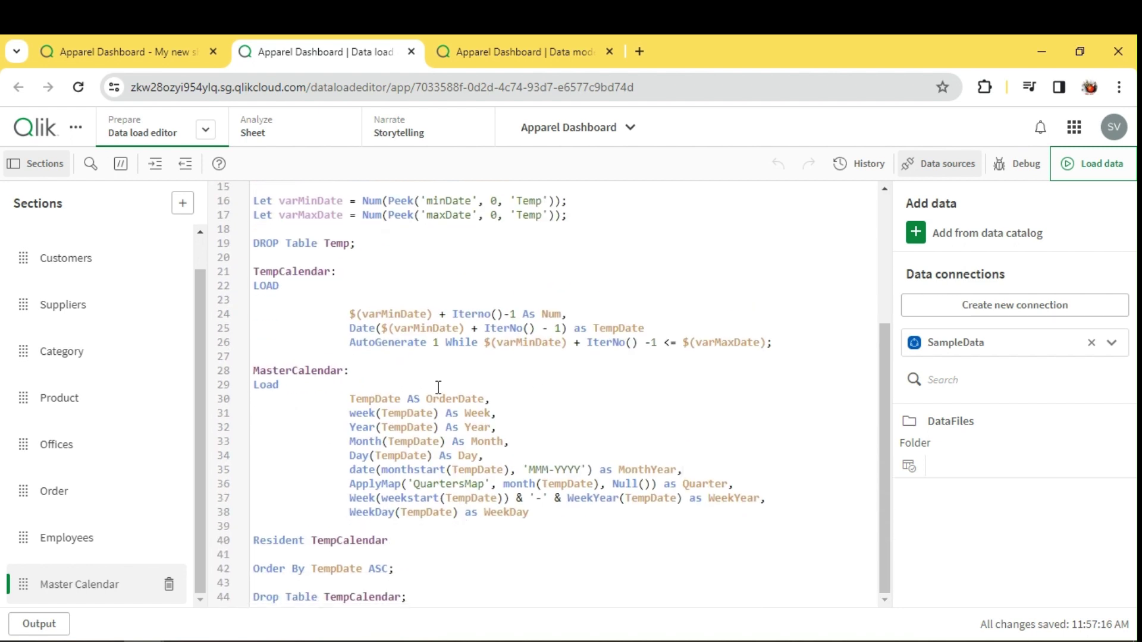
{"action": "double_click", "coordinate": [456, 399]}
{"action": "scroll", "coordinate": [448, 428], "scroll_direction": "up", "scroll_amount": 5}
{"action": "left_click", "coordinate": [493, 57]}
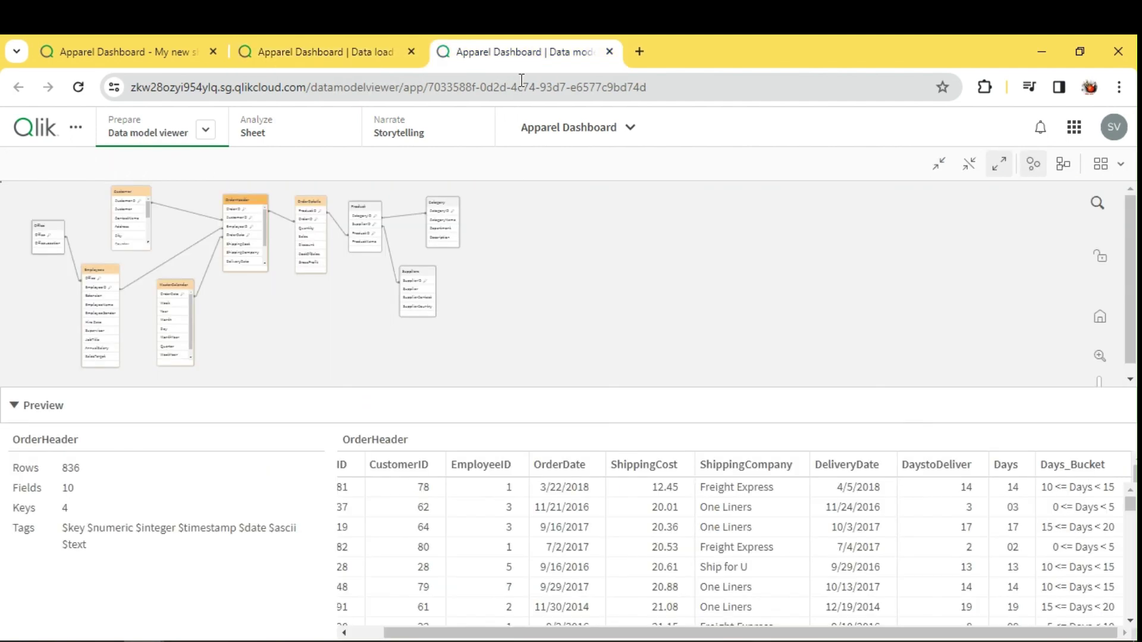
{"action": "scroll", "coordinate": [151, 301], "scroll_direction": "up", "scroll_amount": 3}
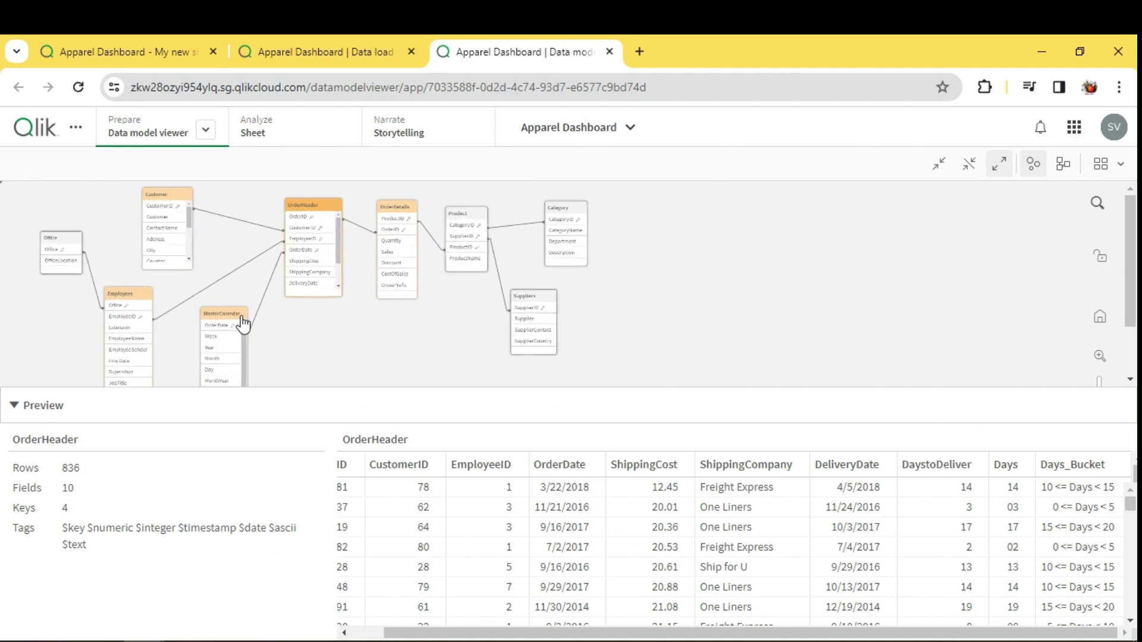
{"action": "left_click", "coordinate": [240, 324]}
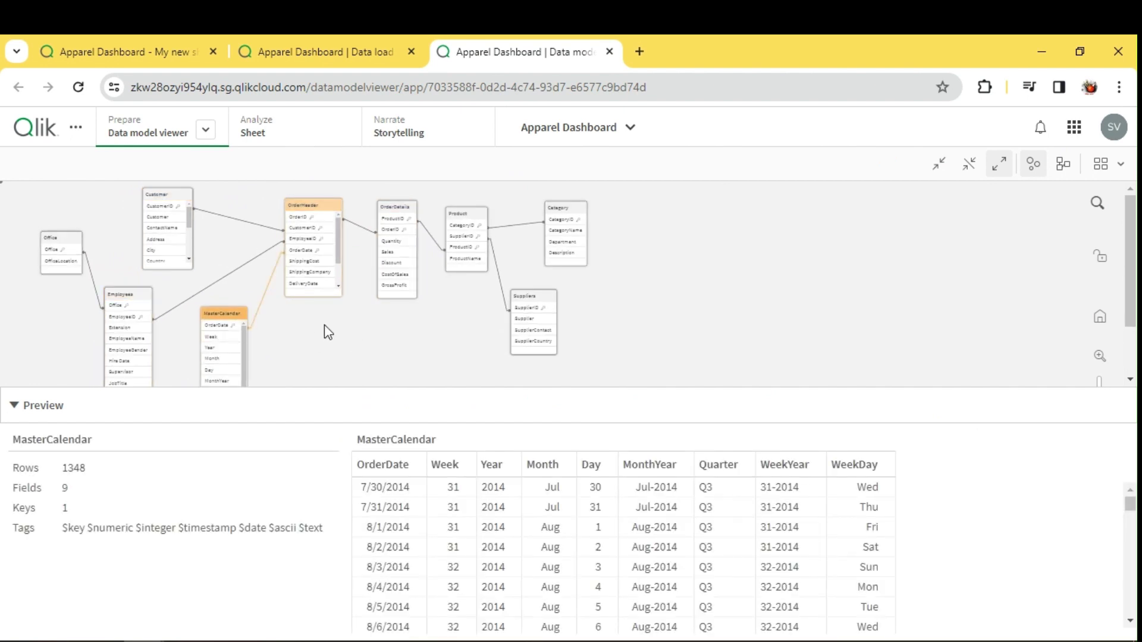
- Move the MasterCalendar table closer to OrderHeader and inspect the OrderDate key linking them and the calendar's data preview
{"action": "scroll", "coordinate": [318, 347], "scroll_direction": "up", "scroll_amount": 3}
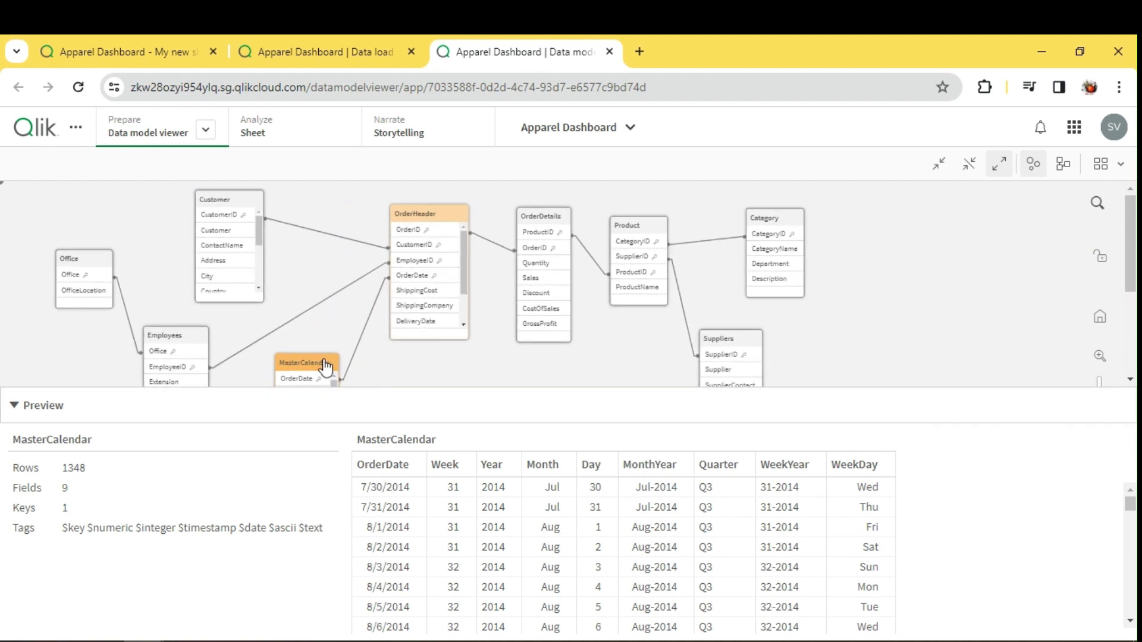
{"action": "left_click_drag", "start_coordinate": [324, 365], "coordinate": [310, 290]}
{"action": "left_click", "coordinate": [295, 309]}
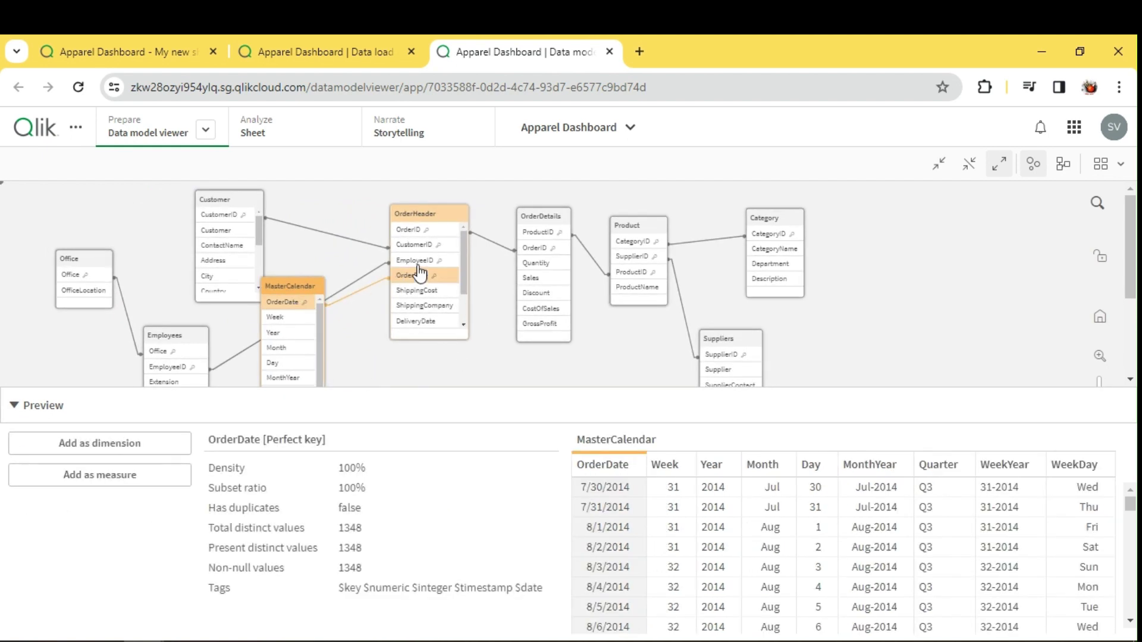
{"action": "left_click", "coordinate": [484, 351]}
{"action": "scroll", "coordinate": [500, 369], "scroll_direction": "up", "scroll_amount": 3}
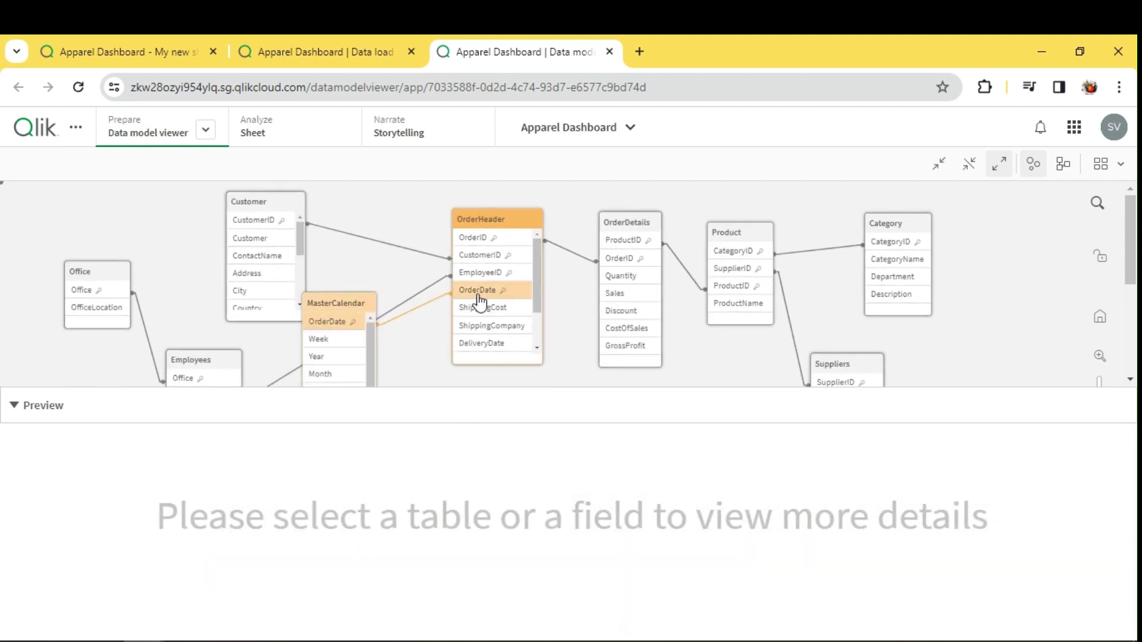
{"action": "left_click", "coordinate": [347, 327]}
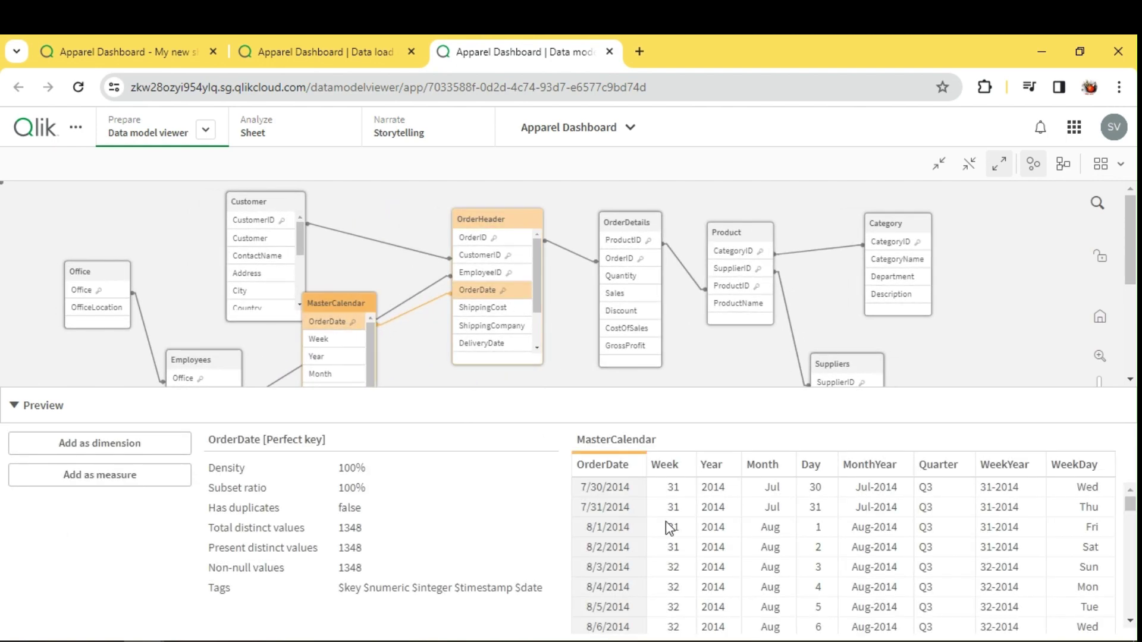
{"action": "left_click", "coordinate": [350, 305]}
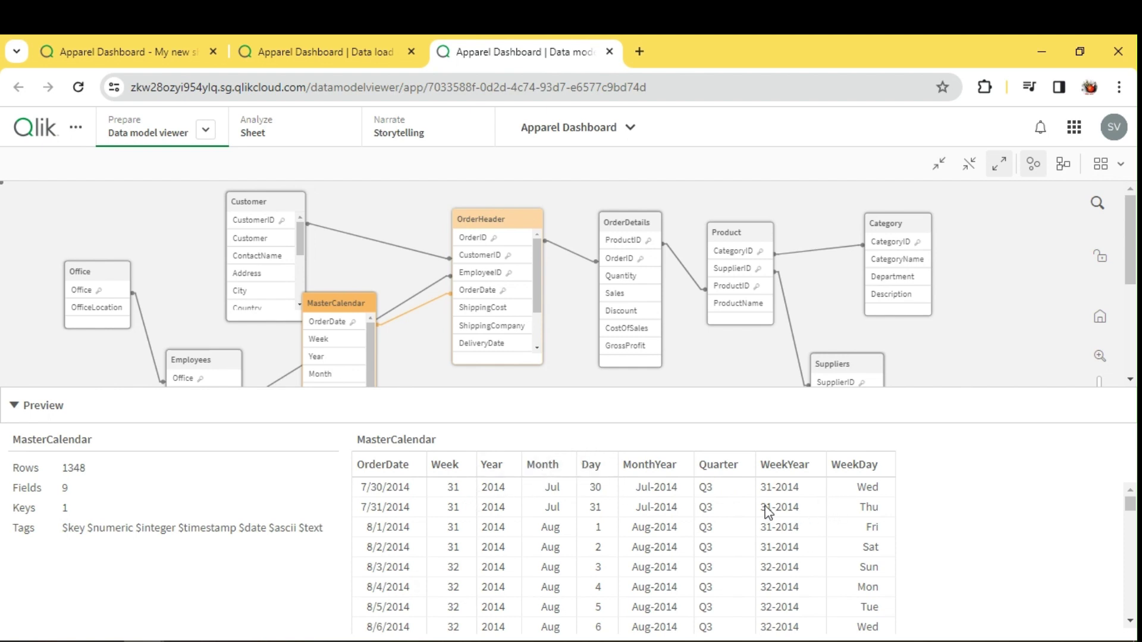
- Open My new sheet in edit mode
{"action": "left_click", "coordinate": [262, 128]}
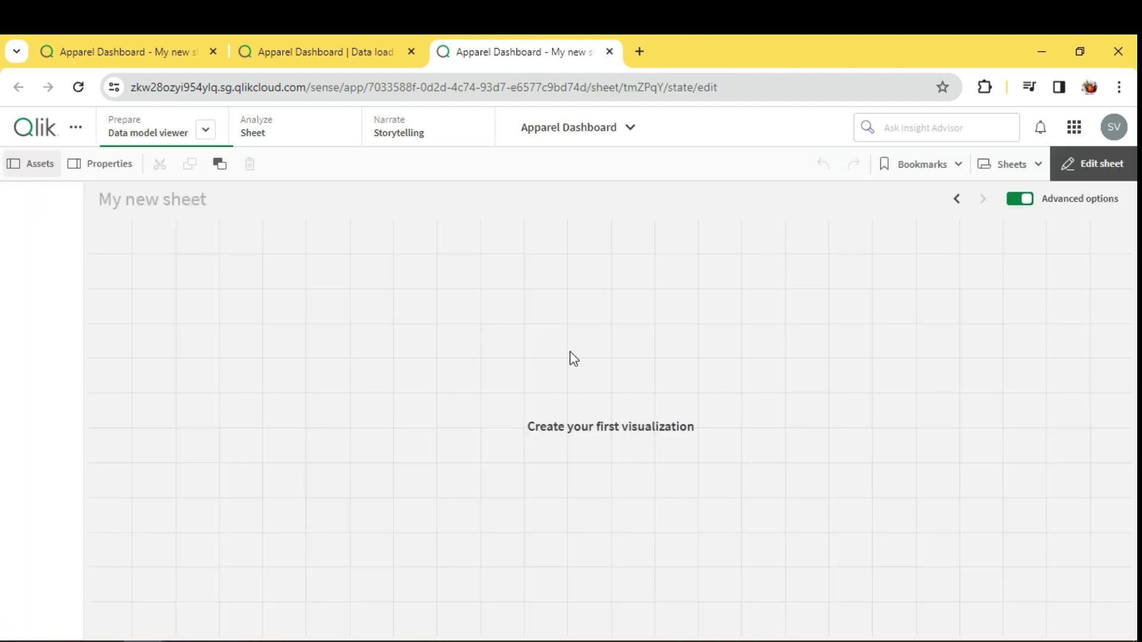
{"action": "left_click", "coordinate": [1092, 170]}
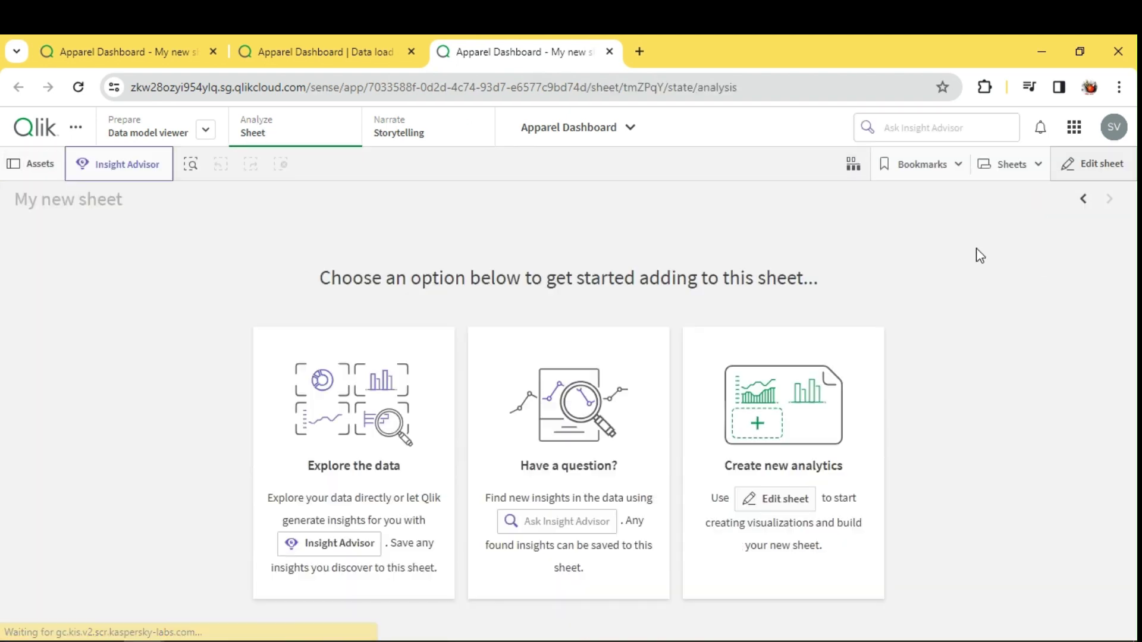
{"action": "left_click", "coordinate": [1093, 165]}
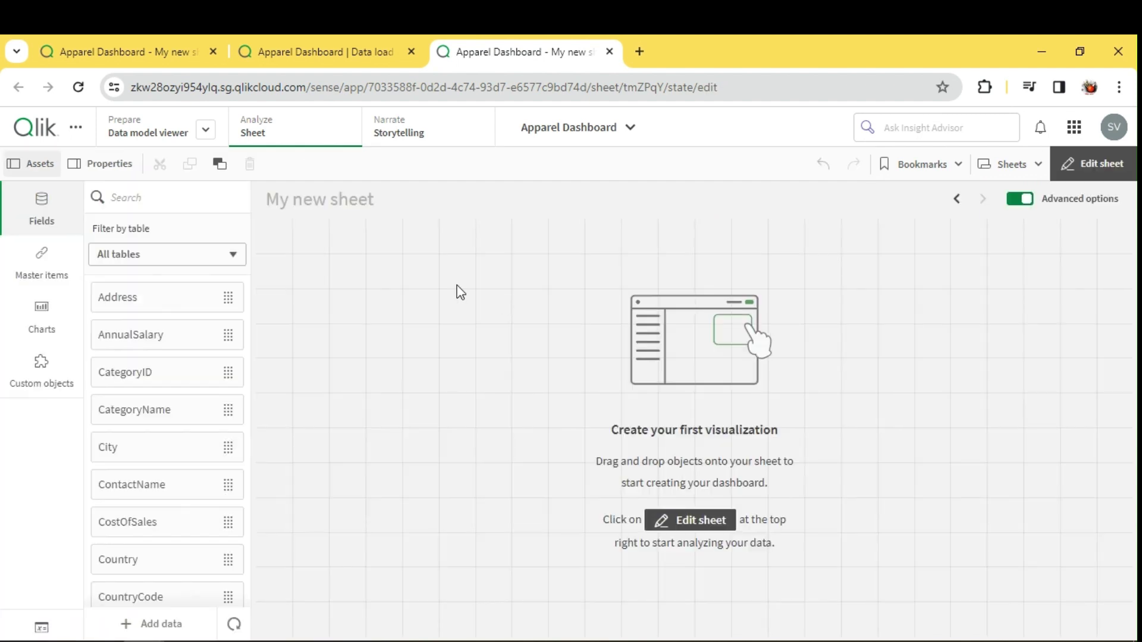
- Add a Table chart to the sheet and size it to 23 x 6 grid cells
{"action": "left_click", "coordinate": [41, 316]}
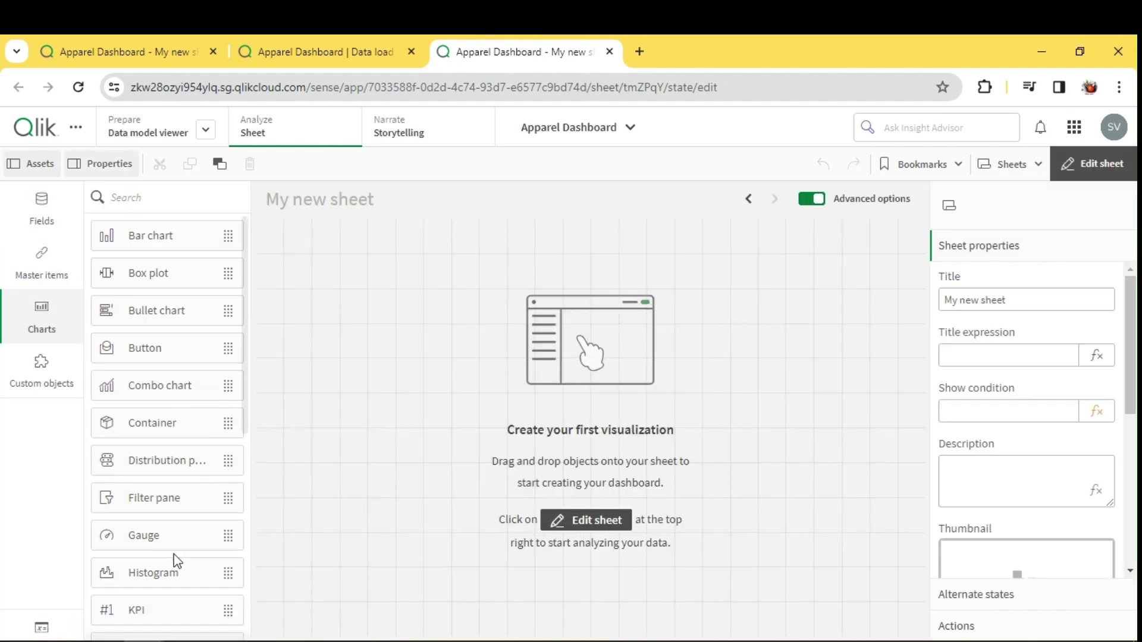
{"action": "scroll", "coordinate": [167, 530], "scroll_direction": "down", "scroll_amount": 6}
{"action": "left_click_drag", "start_coordinate": [155, 515], "coordinate": [349, 386]}
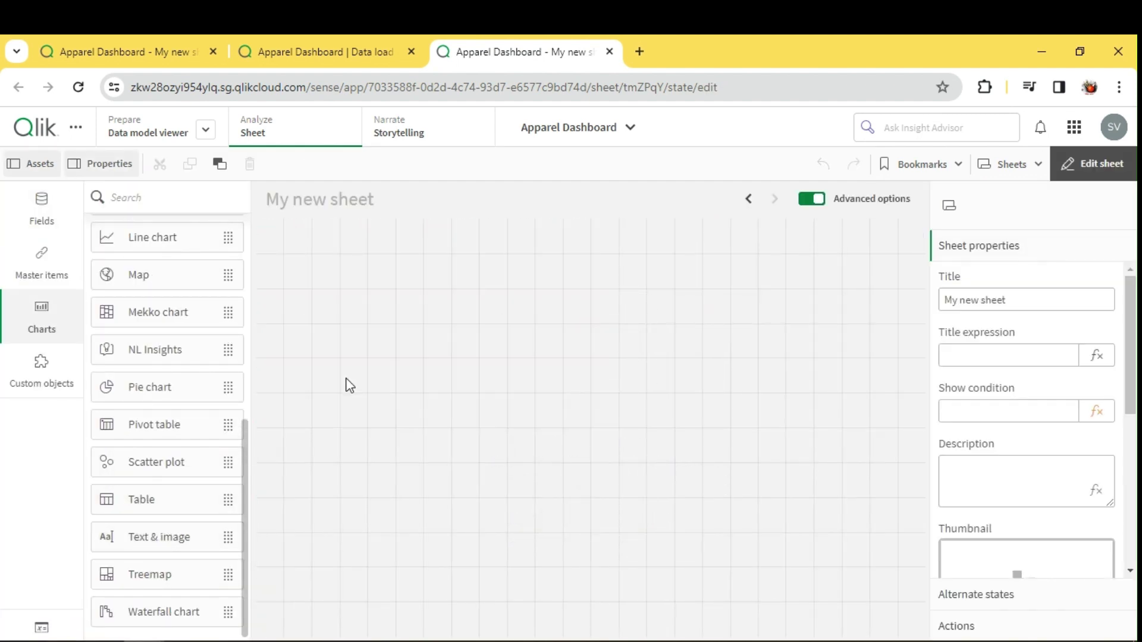
{"action": "left_click_drag", "start_coordinate": [568, 451], "coordinate": [895, 427]}
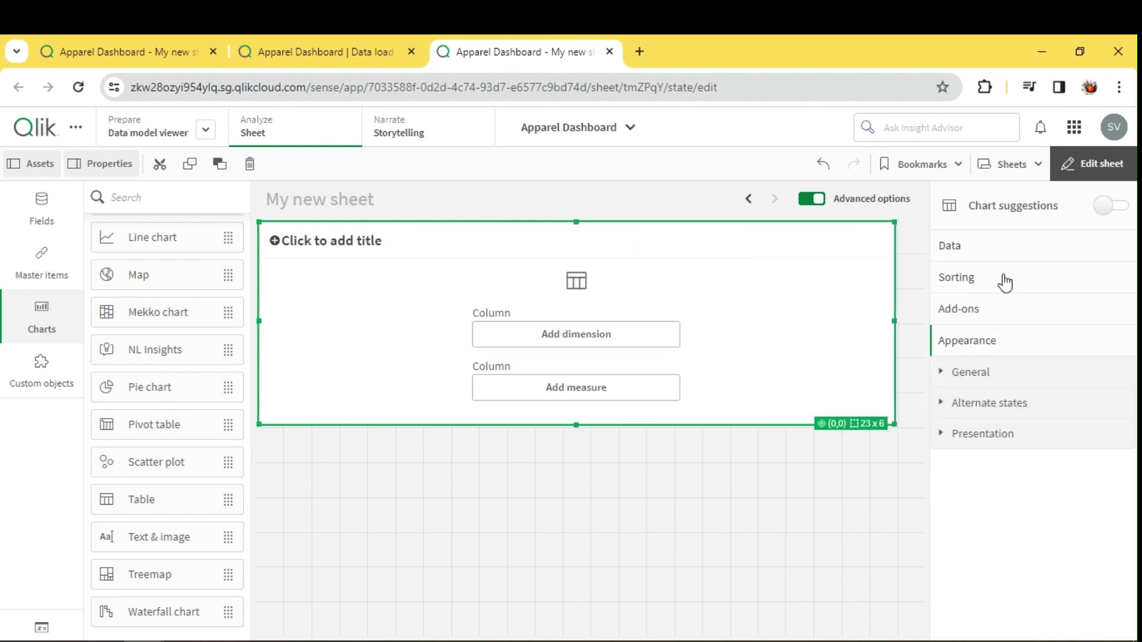
- Add MonthYear as the first dimension column of the table
{"action": "left_click", "coordinate": [1002, 249]}
{"action": "left_click", "coordinate": [1003, 308]}
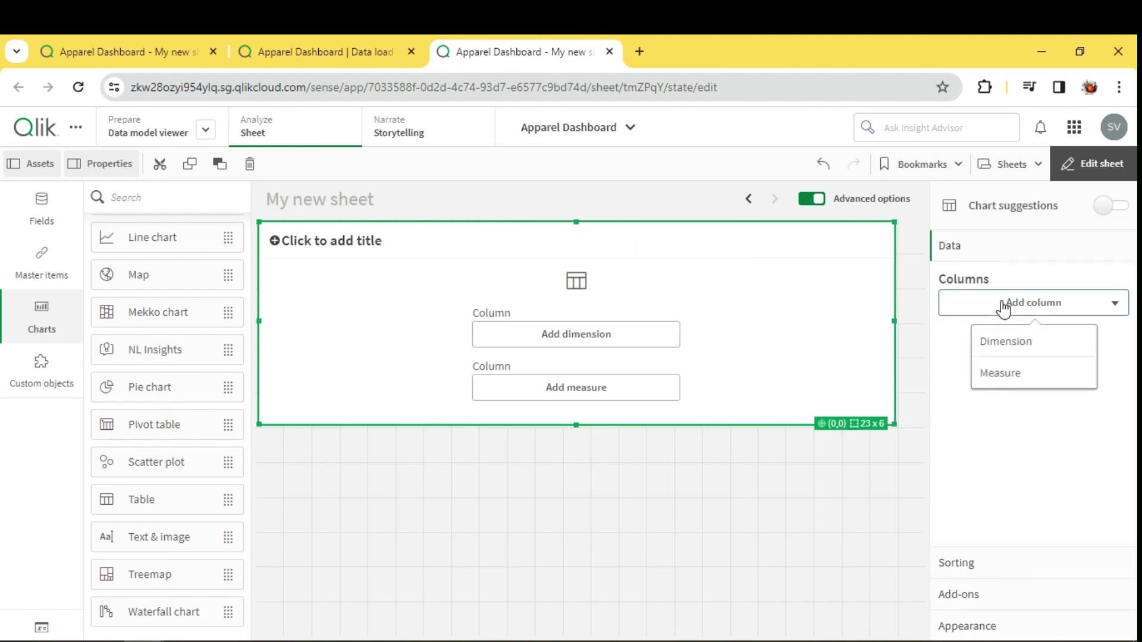
{"action": "left_click", "coordinate": [1027, 348]}
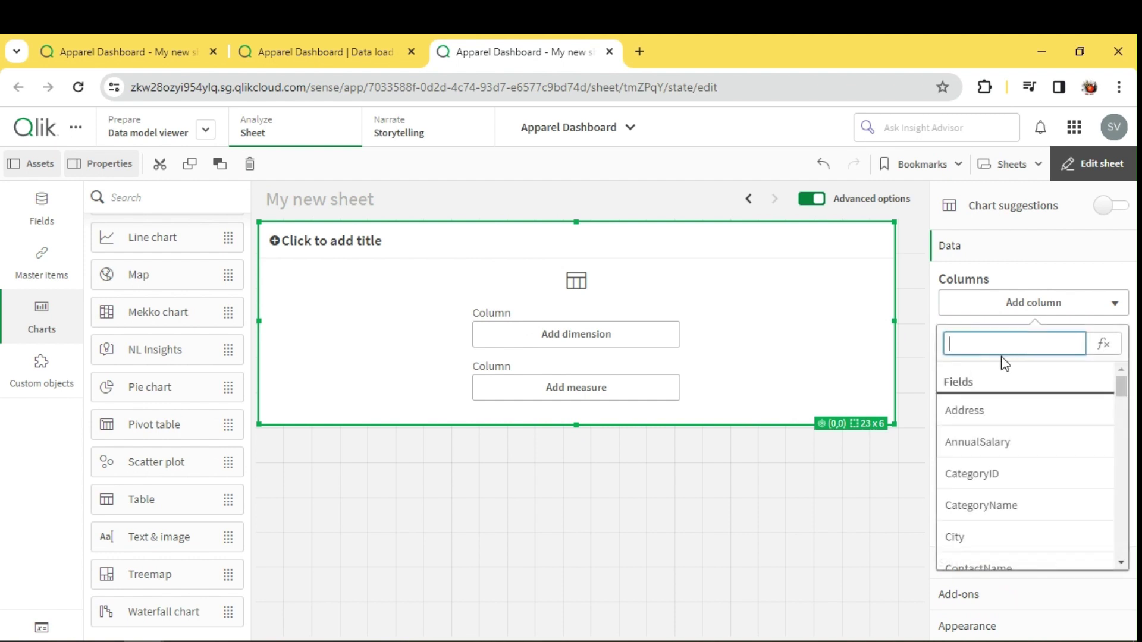
{"action": "type", "text": "Year"}
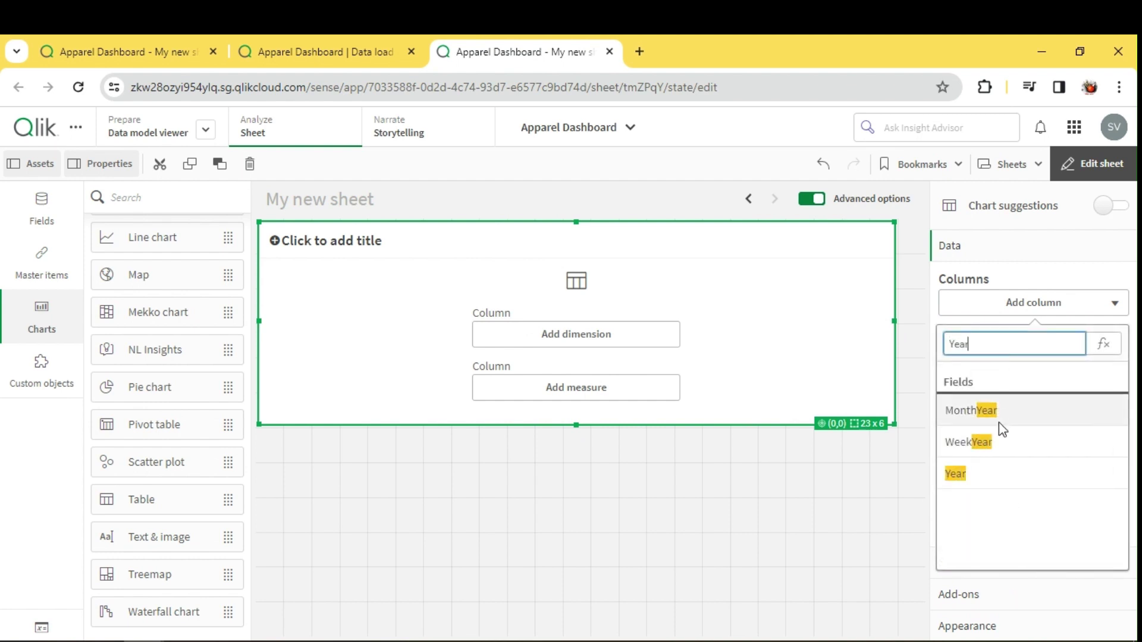
{"action": "left_click", "coordinate": [1001, 441]}
- Add Quarter as a dimension column after MonthYear in the table
{"action": "left_click", "coordinate": [1018, 342]}
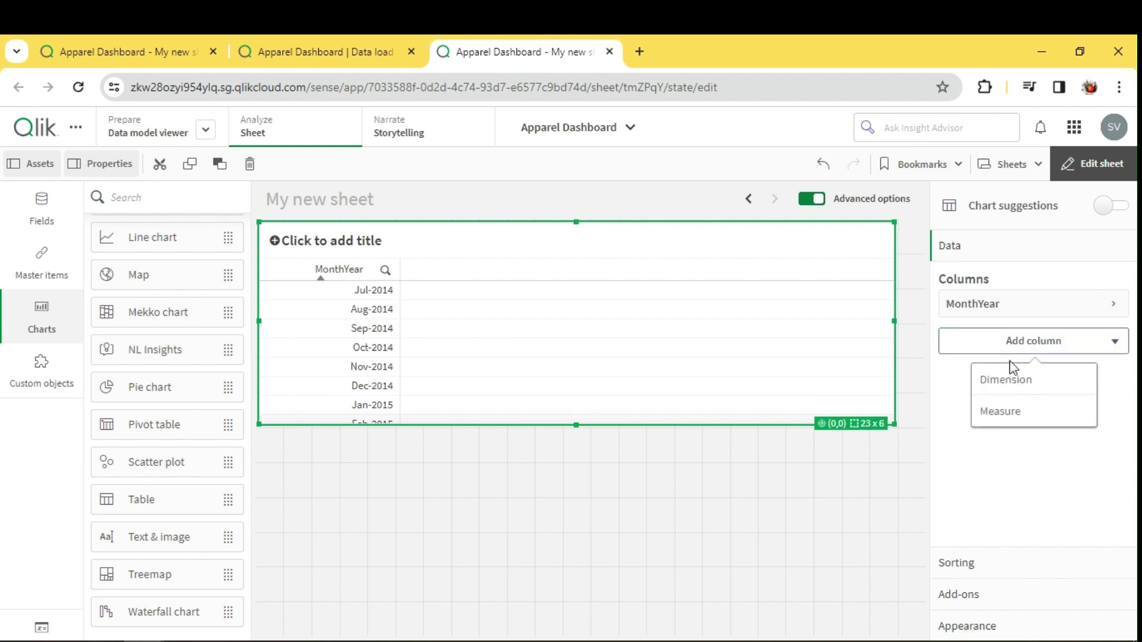
{"action": "left_click", "coordinate": [1005, 385]}
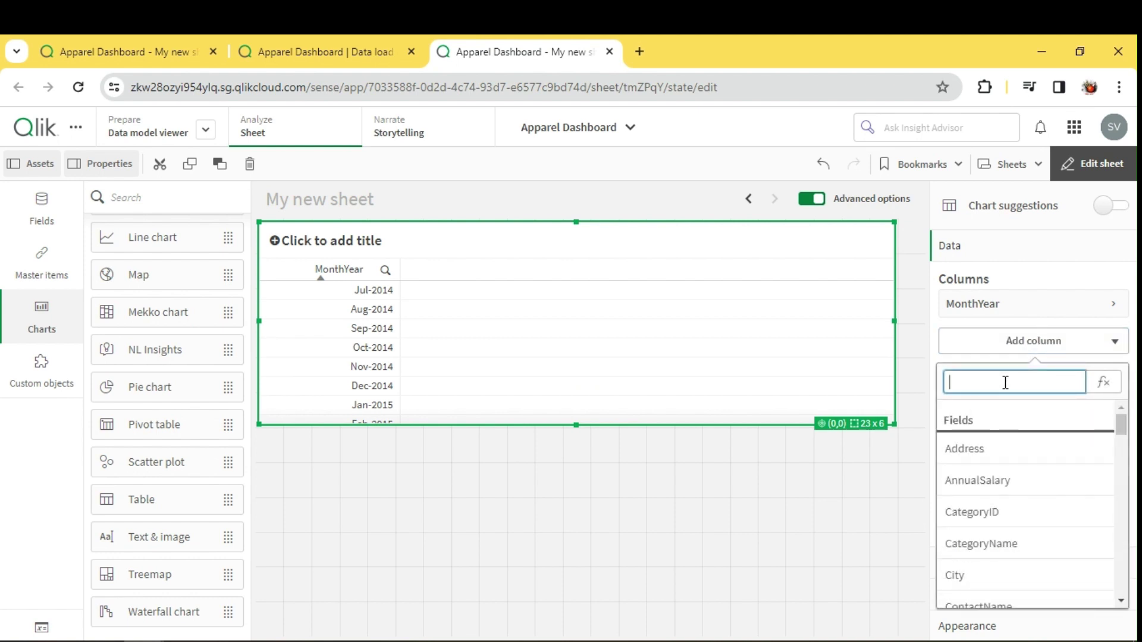
{"action": "type", "text": "quar"}
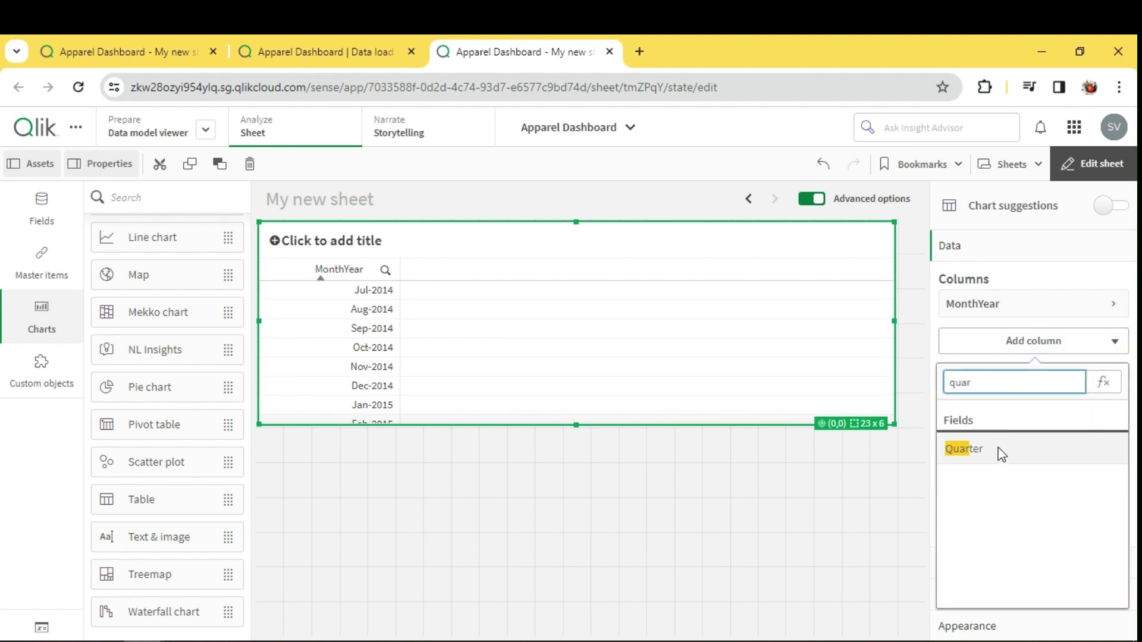
{"action": "left_click", "coordinate": [997, 449]}
- Add OrderDate as a dimension column and enlarge the table to 23 x 8 grid cells
{"action": "left_click", "coordinate": [1037, 383]}
{"action": "left_click", "coordinate": [992, 414]}
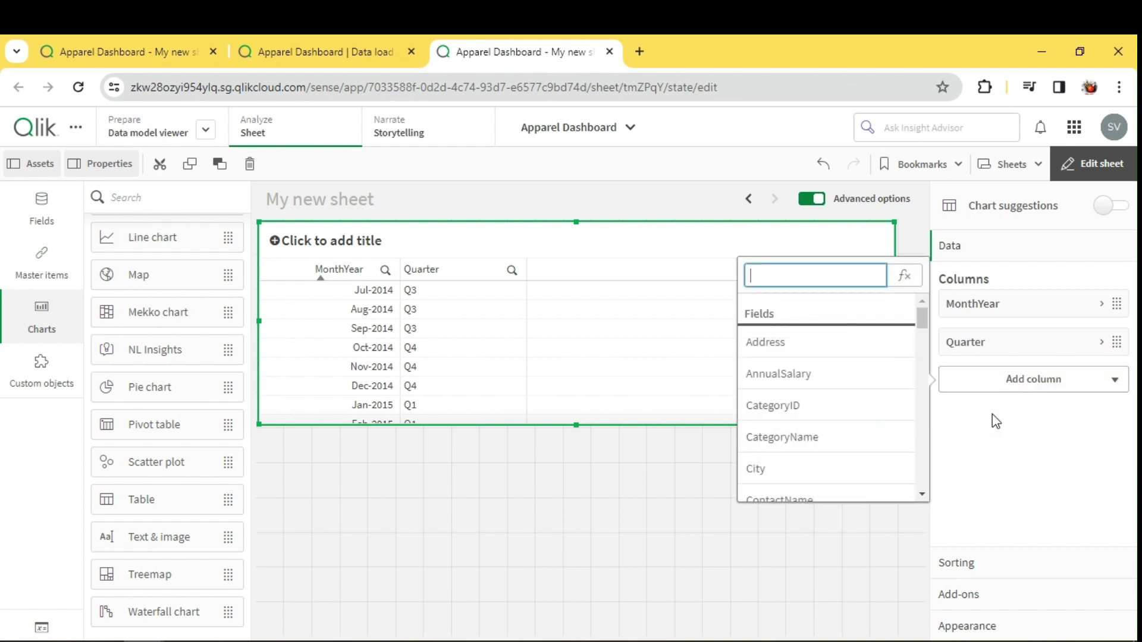
{"action": "type", "text": "order"}
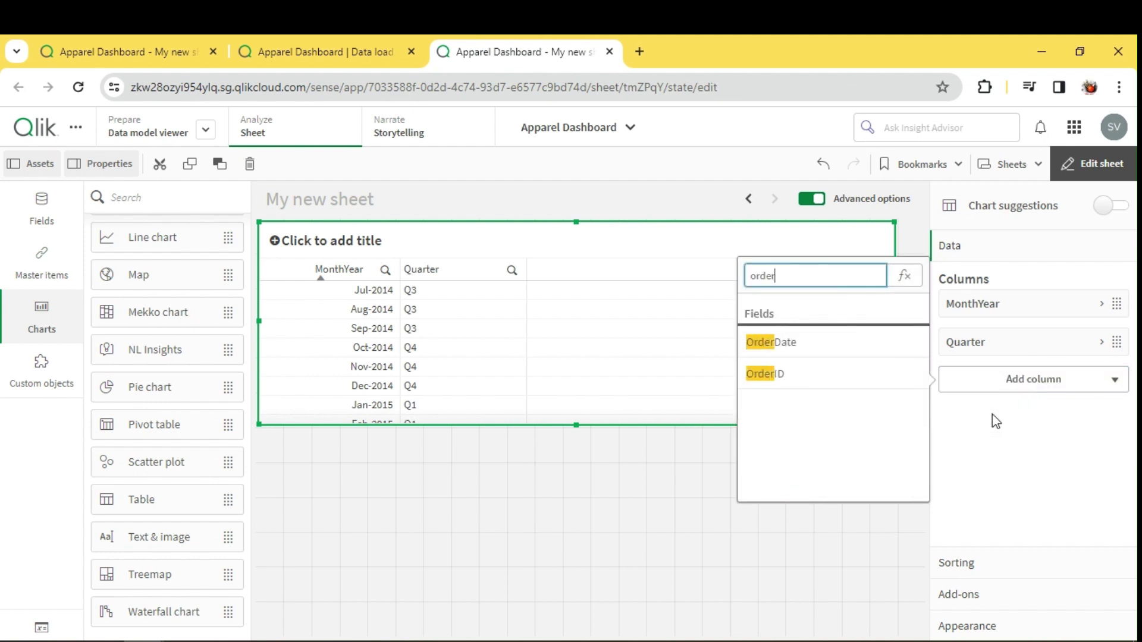
{"action": "left_click", "coordinate": [818, 347]}
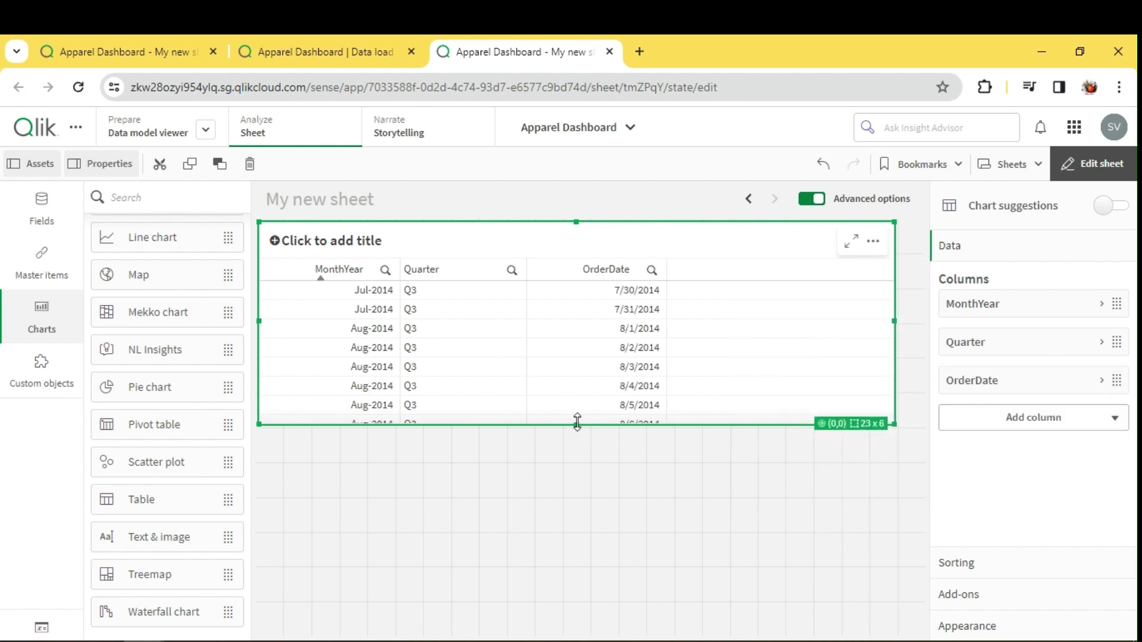
{"action": "left_click_drag", "start_coordinate": [576, 422], "coordinate": [567, 493]}
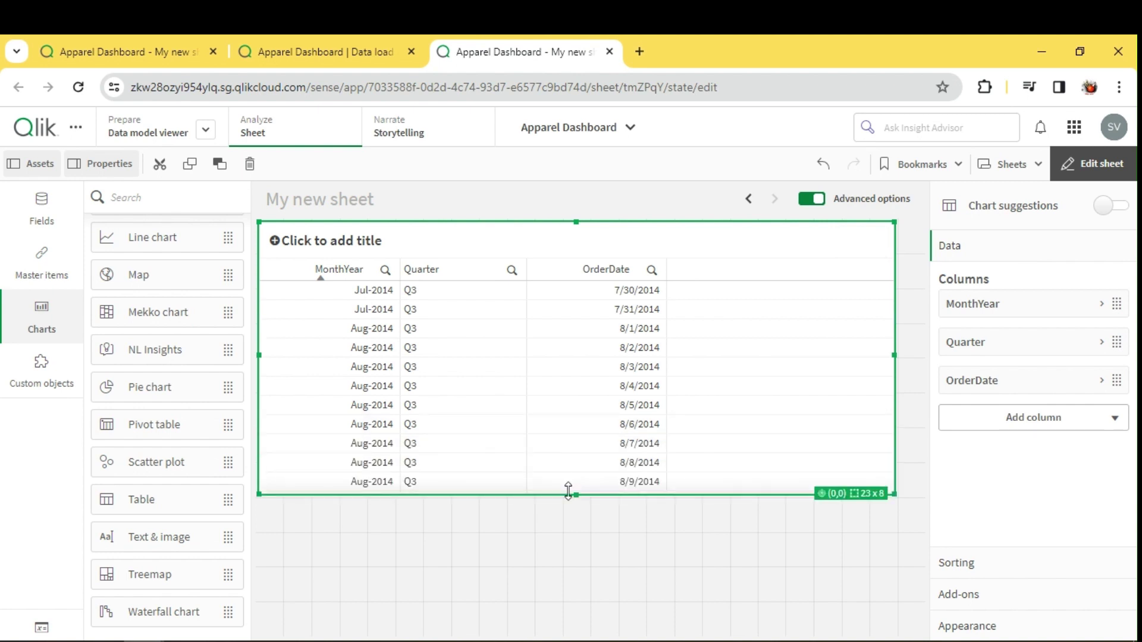
- Leave edit mode, filter the Quarter column to Q1 and check which MonthYear values are available
{"action": "left_click", "coordinate": [1105, 162]}
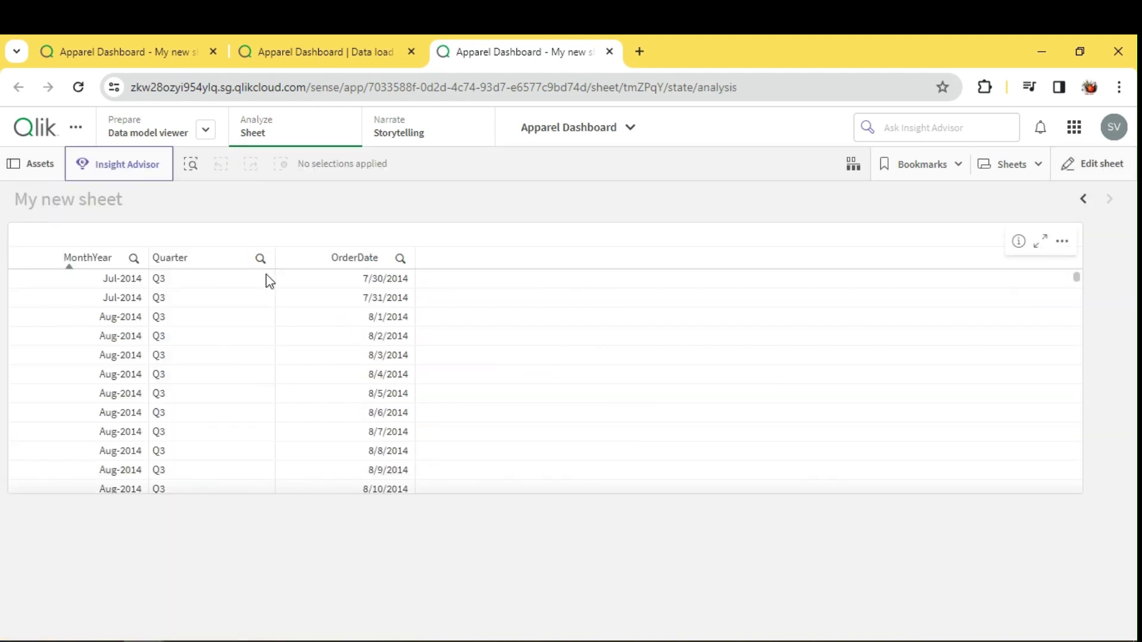
{"action": "left_click", "coordinate": [261, 258]}
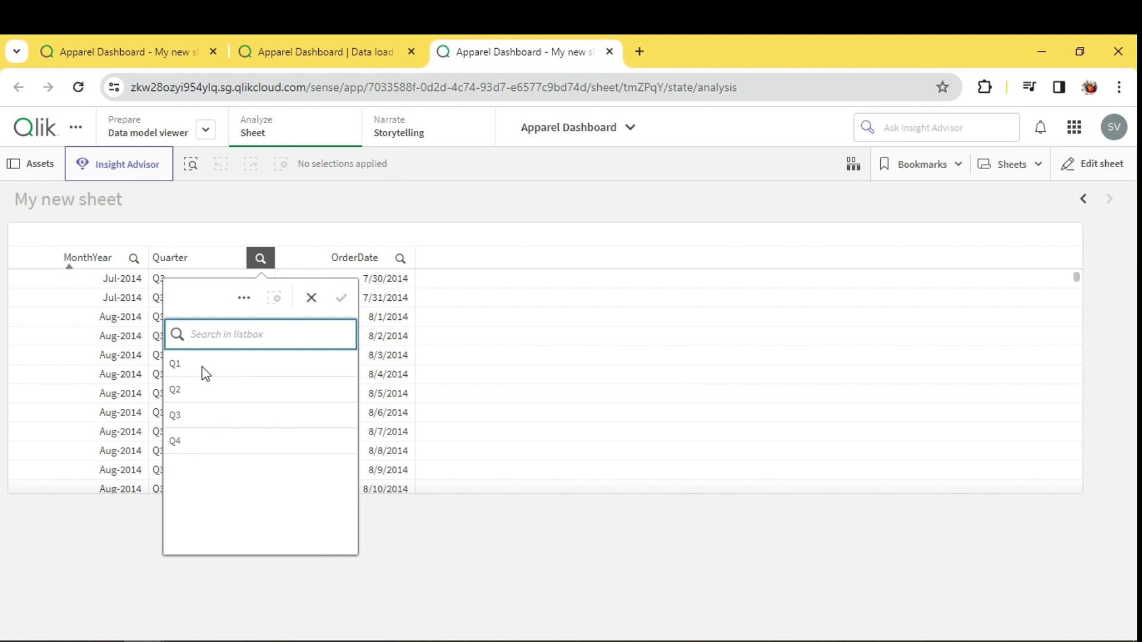
{"action": "left_click", "coordinate": [206, 374]}
{"action": "left_click", "coordinate": [408, 230]}
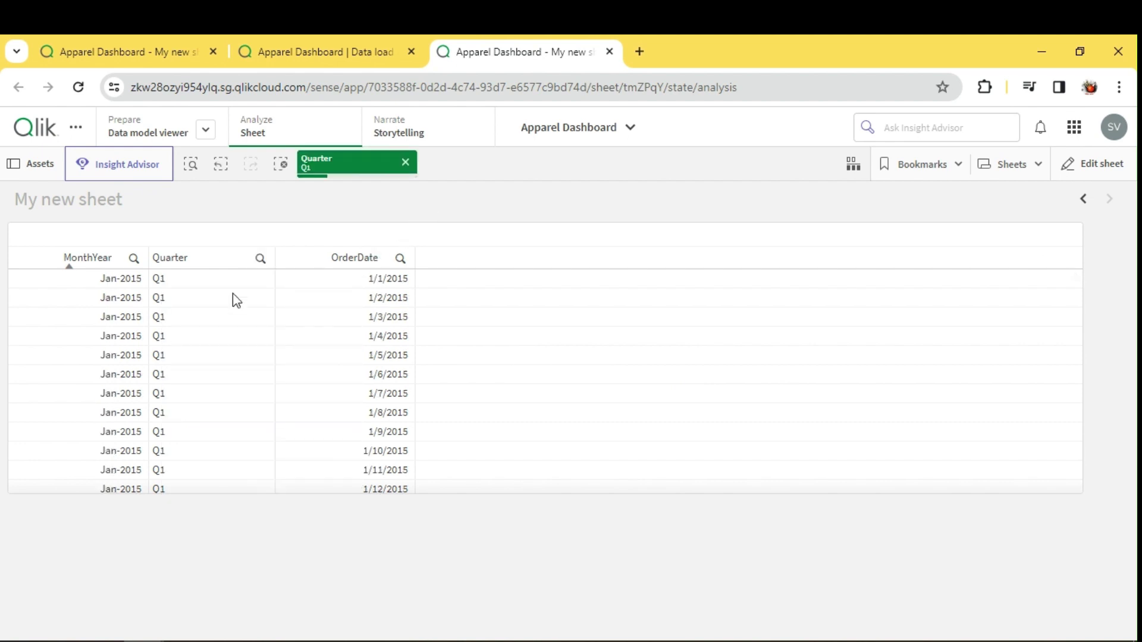
{"action": "left_click", "coordinate": [134, 259]}
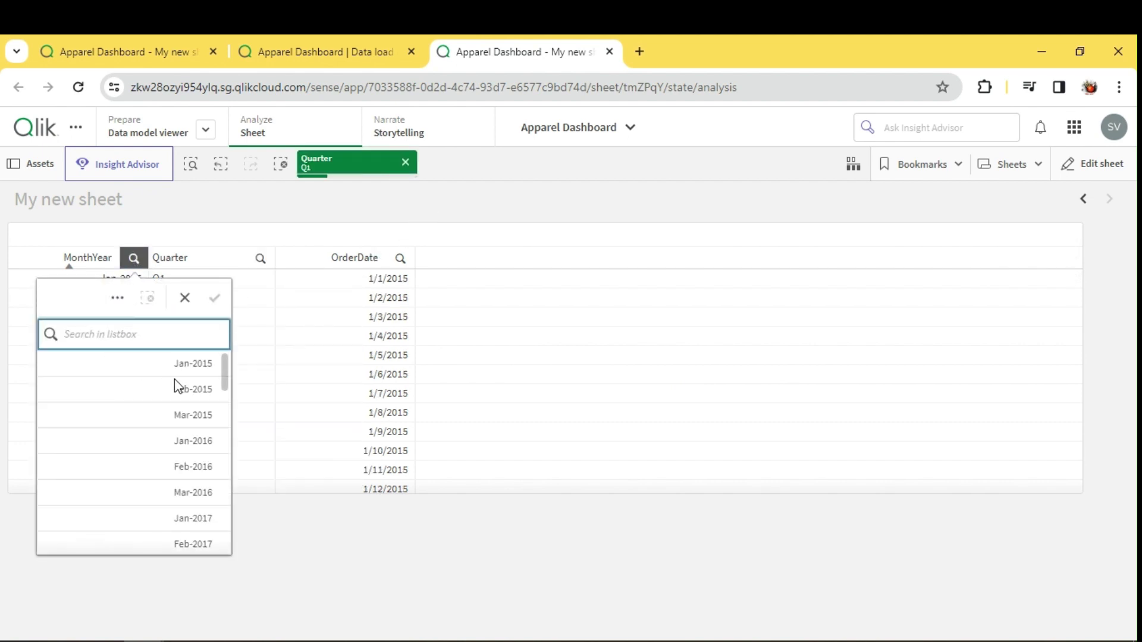
- Reopen the sheet for editing, add Year as a dimension column and place it before OrderDate
{"action": "left_click", "coordinate": [1098, 170]}
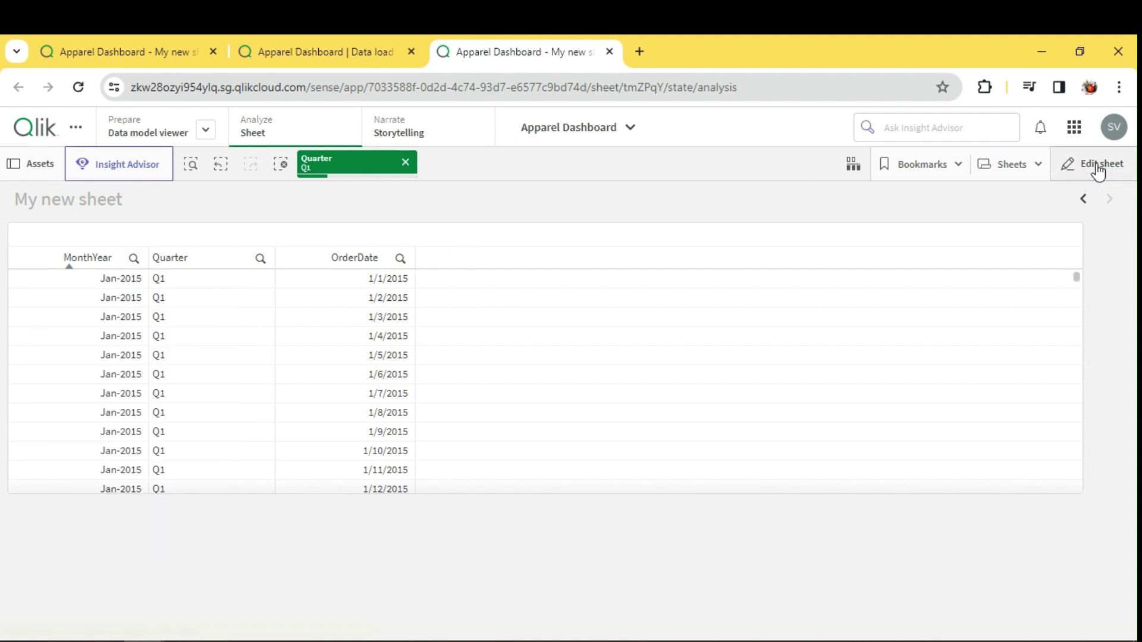
{"action": "left_click", "coordinate": [1097, 170]}
{"action": "left_click", "coordinate": [1019, 419]}
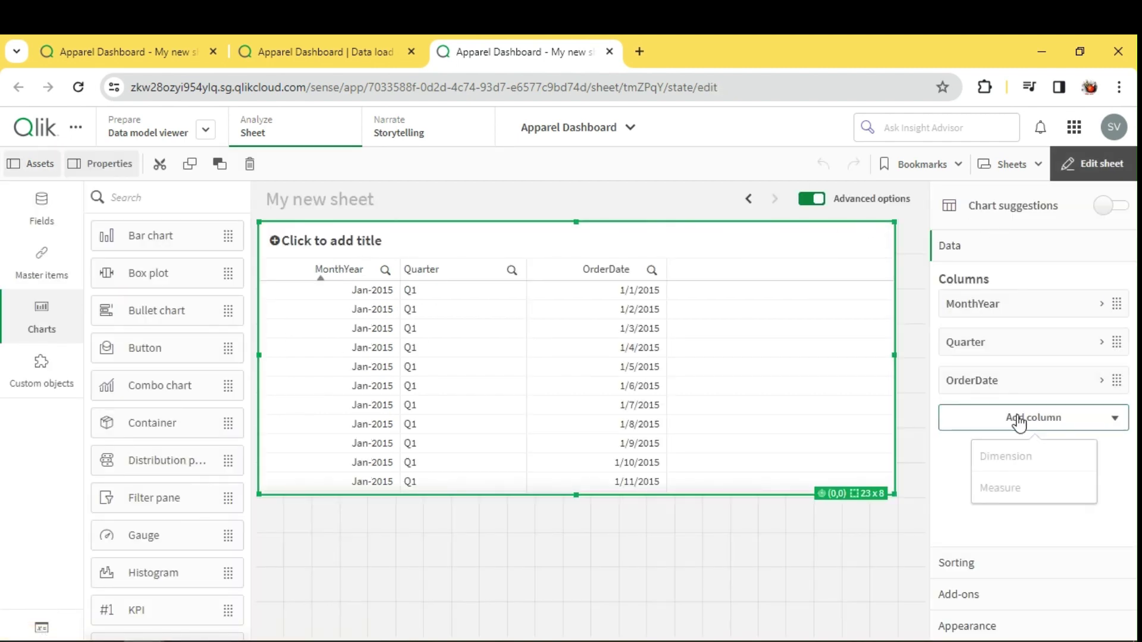
{"action": "left_click", "coordinate": [1011, 457]}
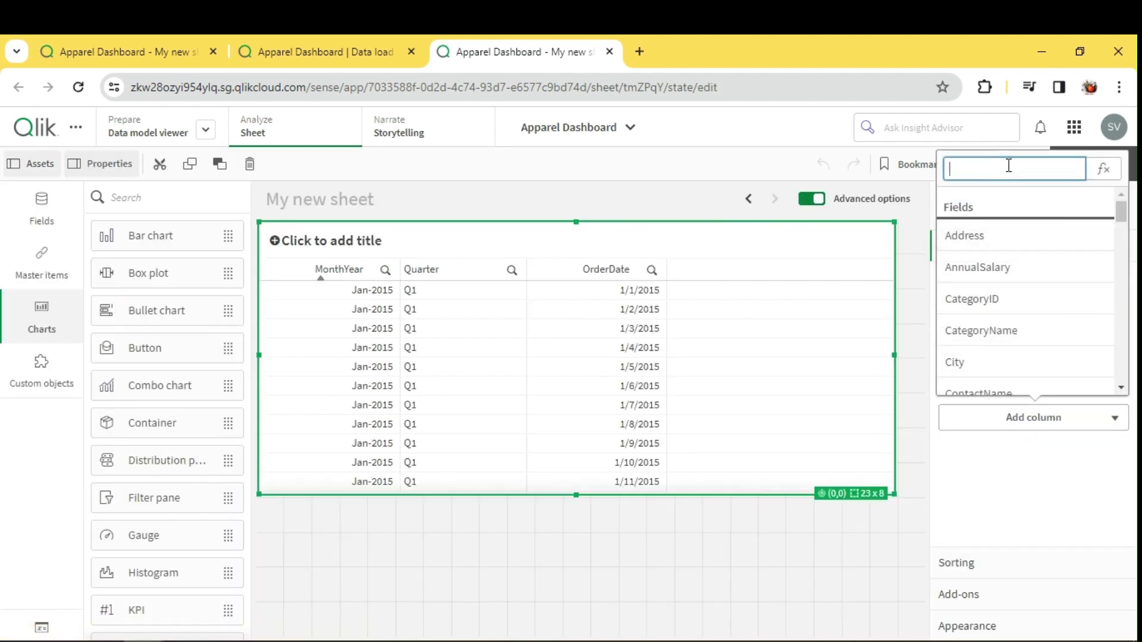
{"action": "type", "text": "year"}
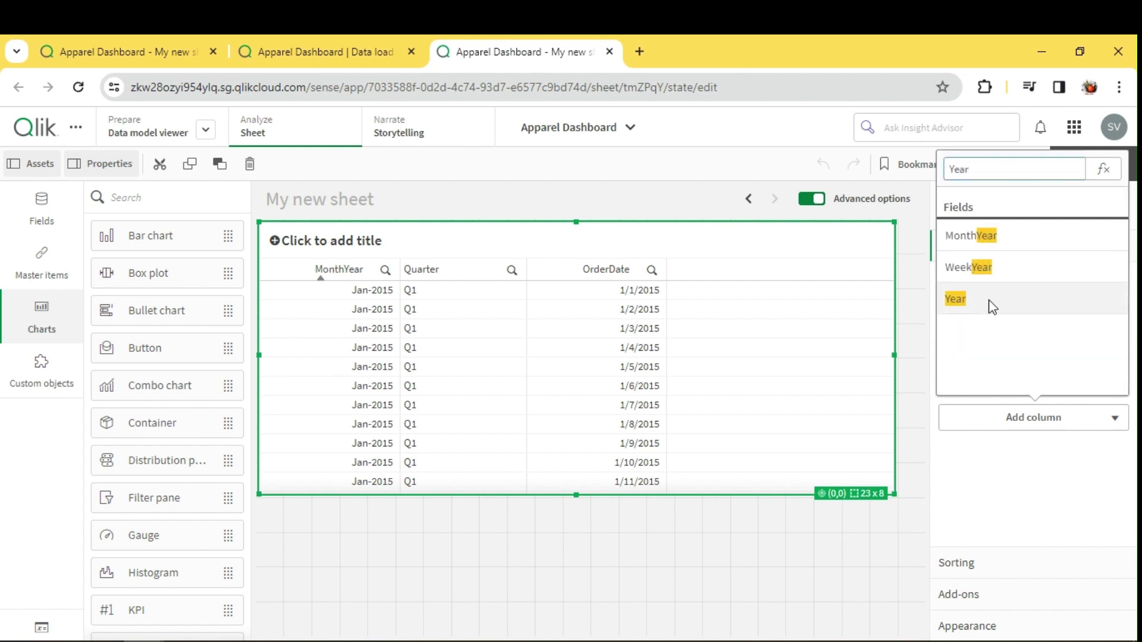
{"action": "left_click", "coordinate": [988, 298]}
{"action": "left_click_drag", "start_coordinate": [982, 424], "coordinate": [985, 381]}
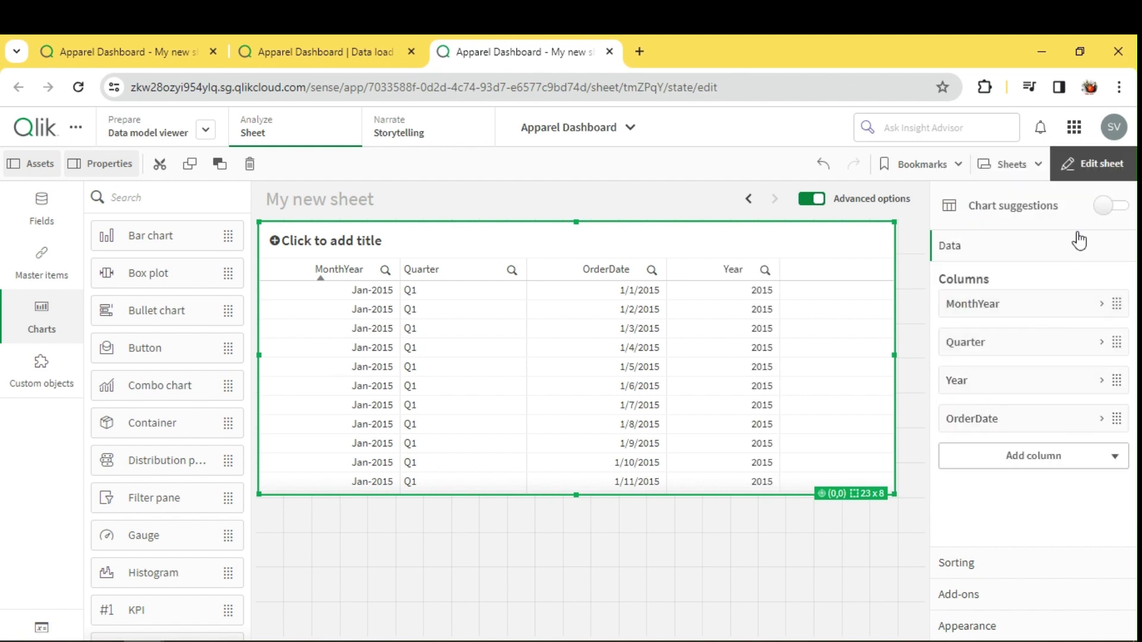
- Leave edit mode, filter the Year column to 2017 and check which MonthYear values are available
{"action": "left_click", "coordinate": [1097, 161]}
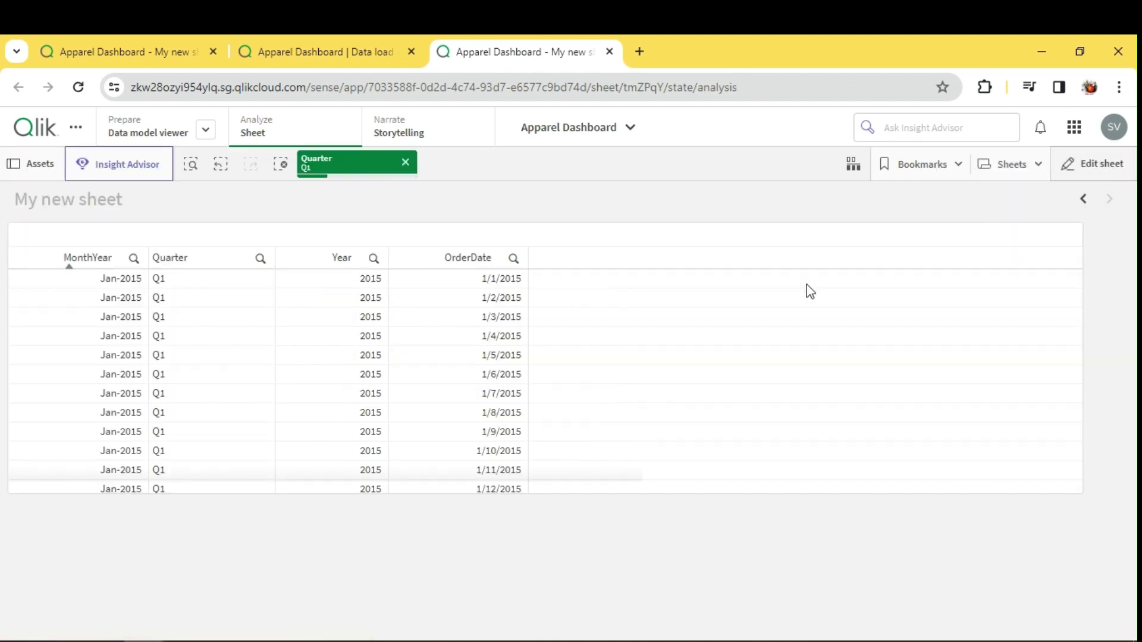
{"action": "left_click", "coordinate": [374, 259]}
{"action": "left_click", "coordinate": [438, 415]}
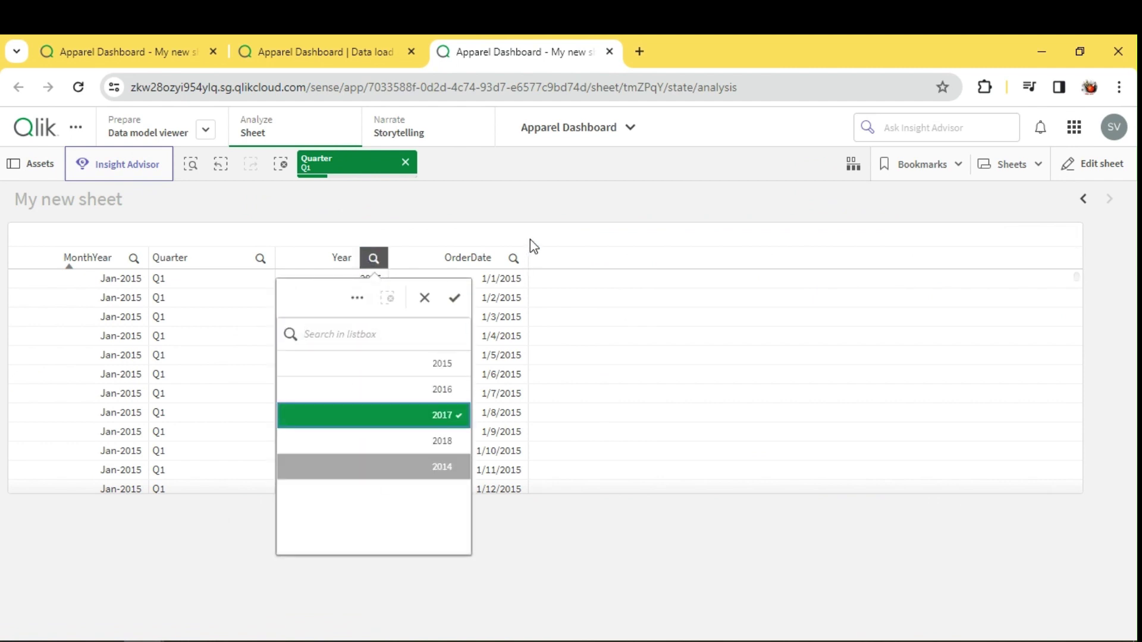
{"action": "left_click", "coordinate": [530, 241]}
{"action": "left_click", "coordinate": [134, 260]}
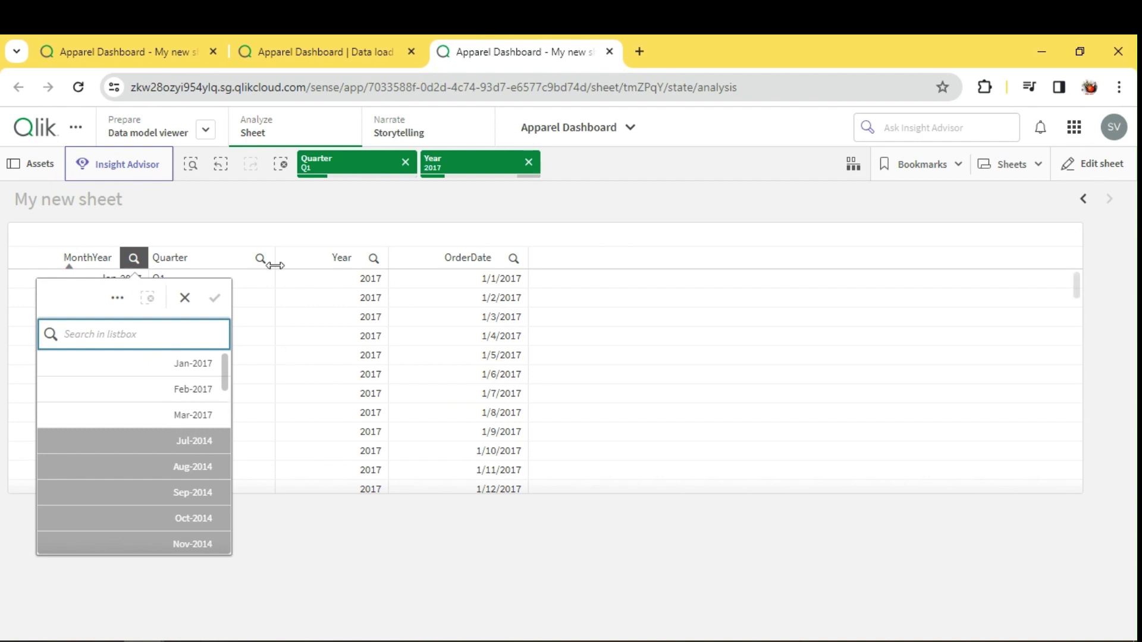
{"action": "left_click", "coordinate": [286, 213]}
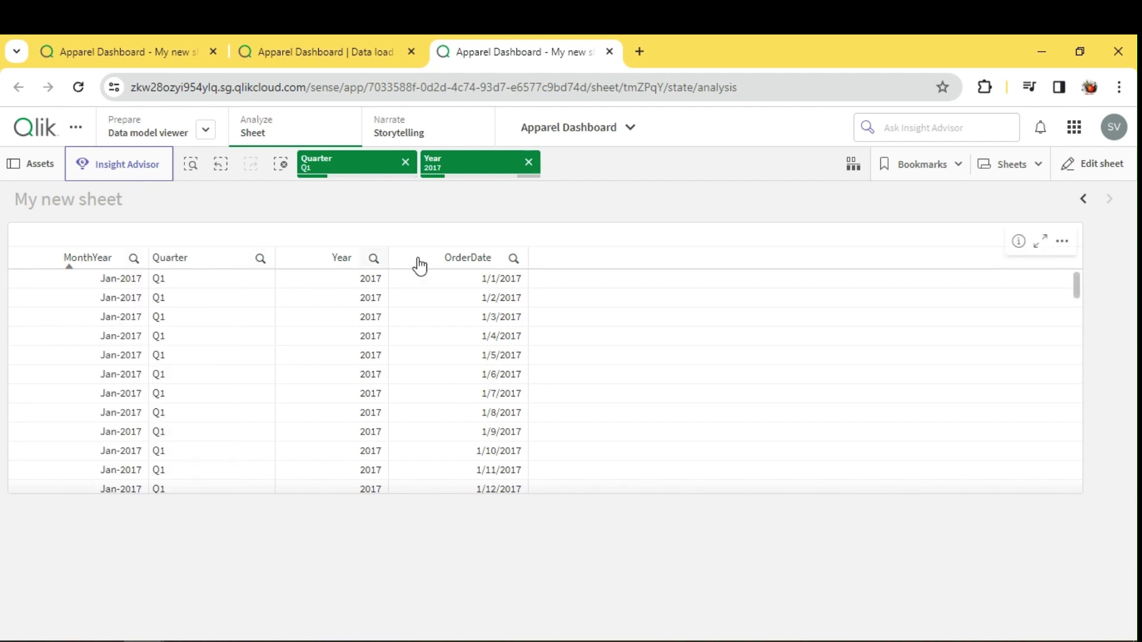
- Change the Quarter filter so that only Q2 is selected
{"action": "left_click", "coordinate": [260, 258]}
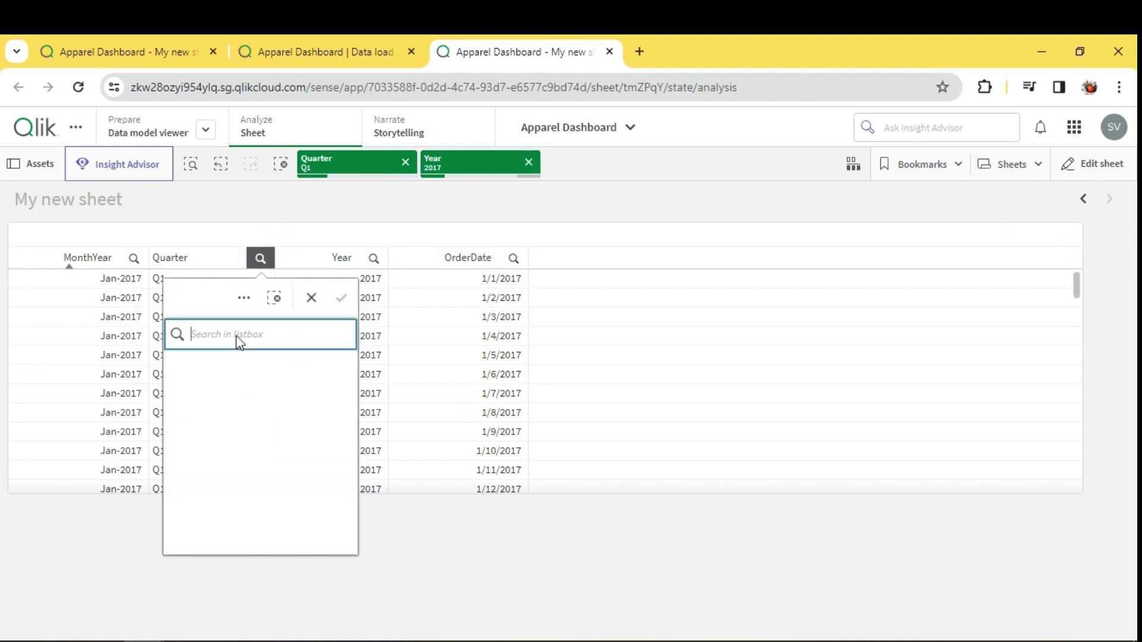
{"action": "left_click", "coordinate": [223, 388]}
{"action": "left_click", "coordinate": [229, 365]}
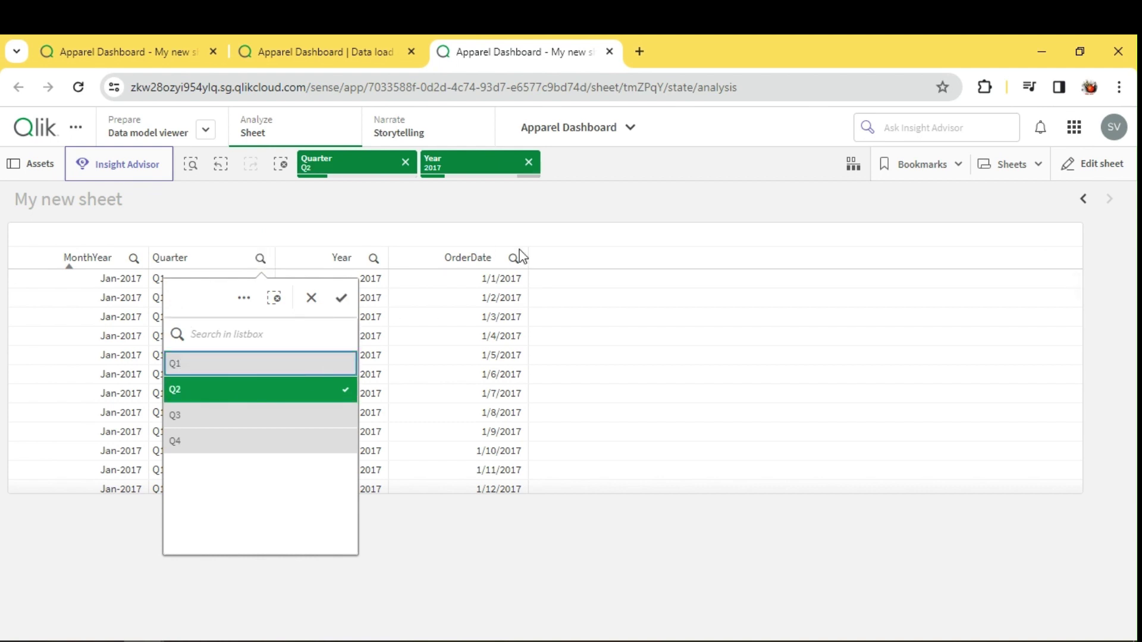
{"action": "left_click", "coordinate": [583, 197]}
- Filter the MonthYear column to May-2017 and look through the filtered order dates
{"action": "left_click", "coordinate": [134, 259]}
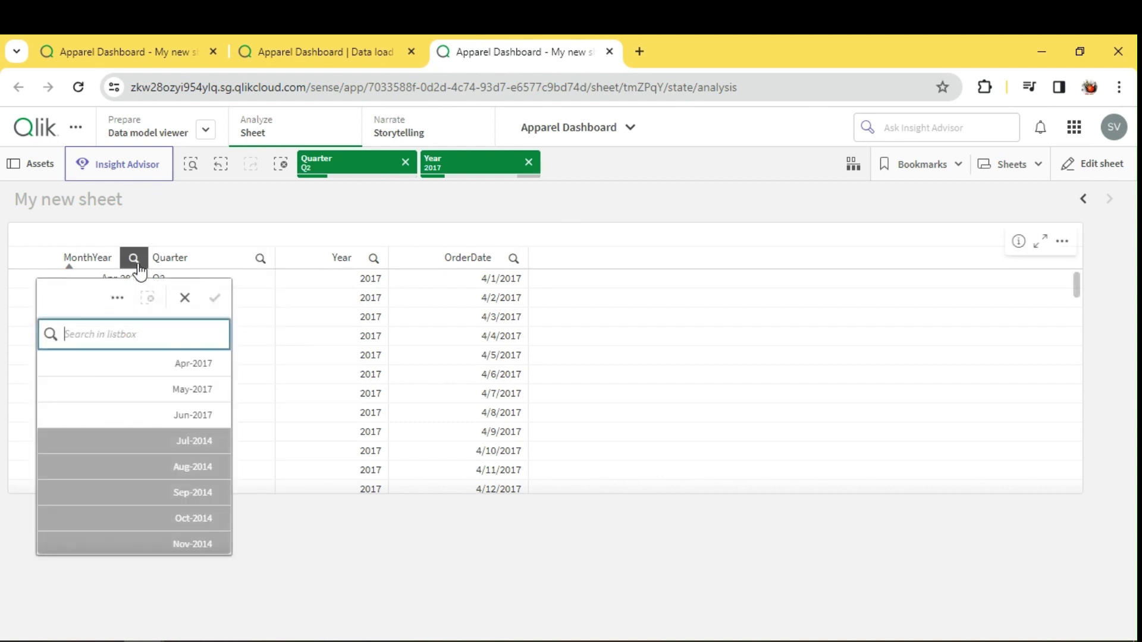
{"action": "left_click", "coordinate": [176, 392]}
{"action": "left_click", "coordinate": [536, 245]}
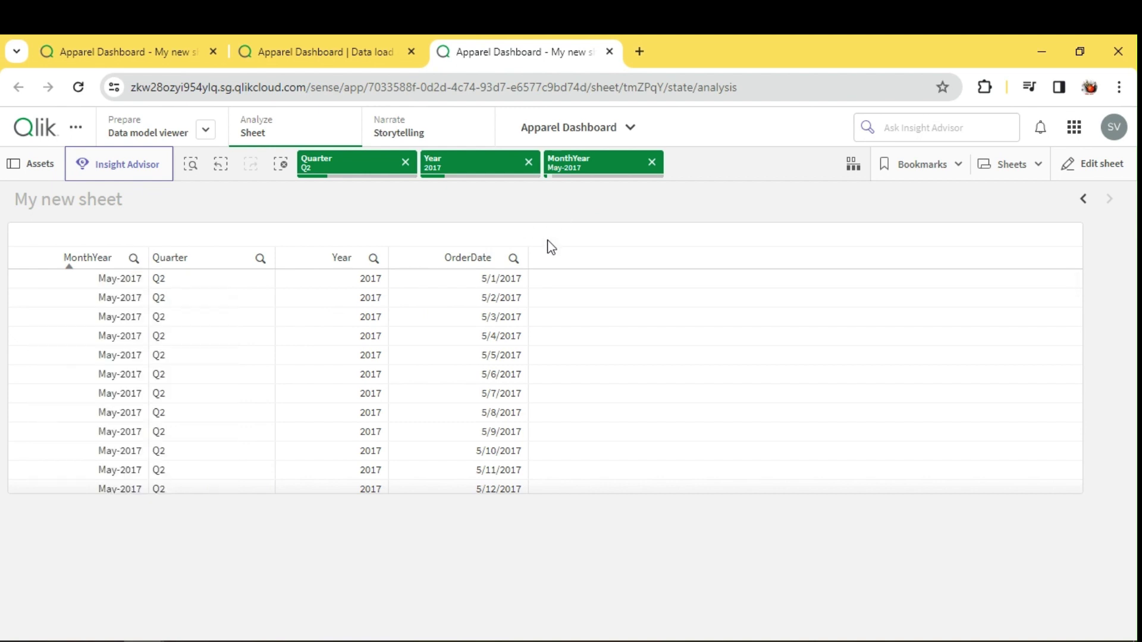
{"action": "scroll", "coordinate": [487, 329], "scroll_direction": "down", "scroll_amount": 5}
{"action": "scroll", "coordinate": [484, 342], "scroll_direction": "up", "scroll_amount": 5}
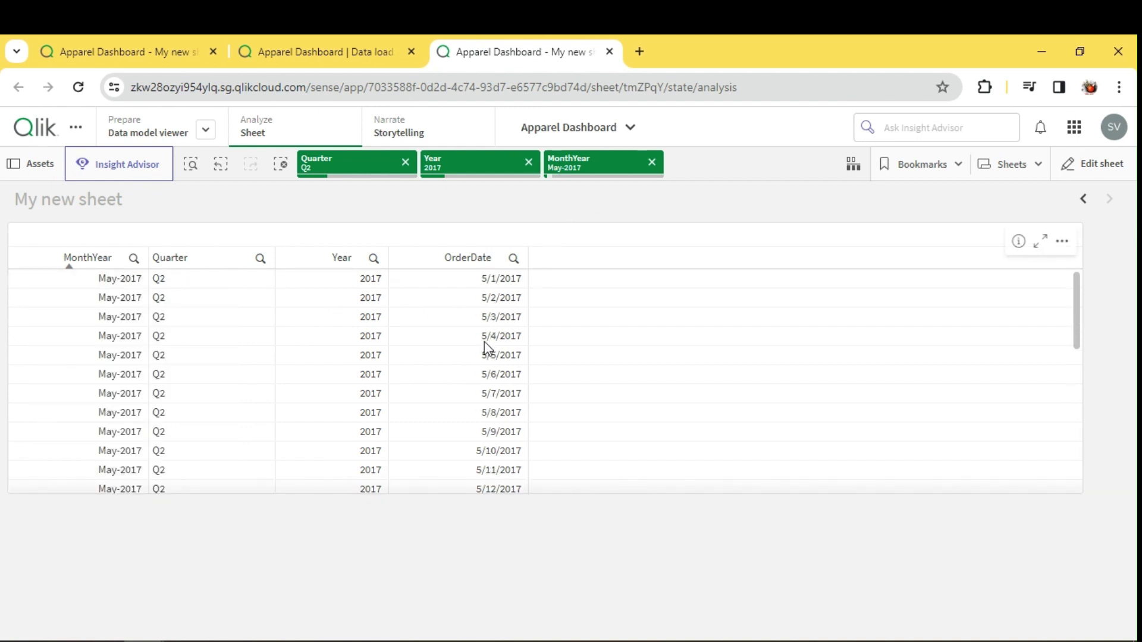
- Revisit the Master Calendar script in the data load editor and return to the filtered table on the sheet
{"action": "left_click", "coordinate": [317, 34]}
{"action": "left_click", "coordinate": [474, 52]}
{"action": "left_click", "coordinate": [353, 56]}
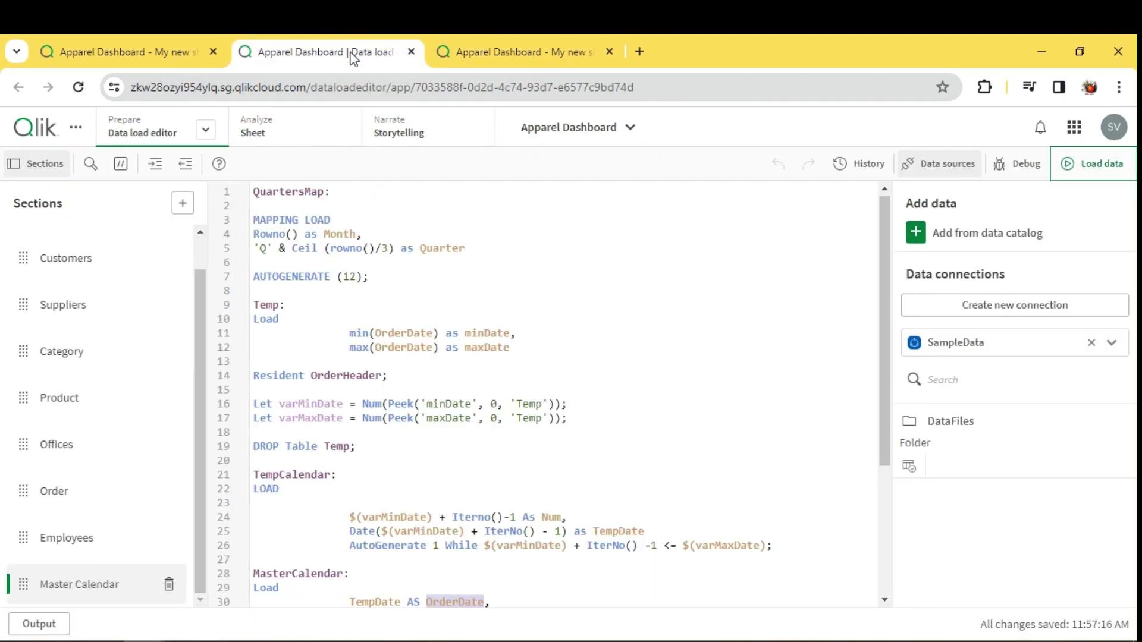
{"action": "left_click", "coordinate": [526, 54]}
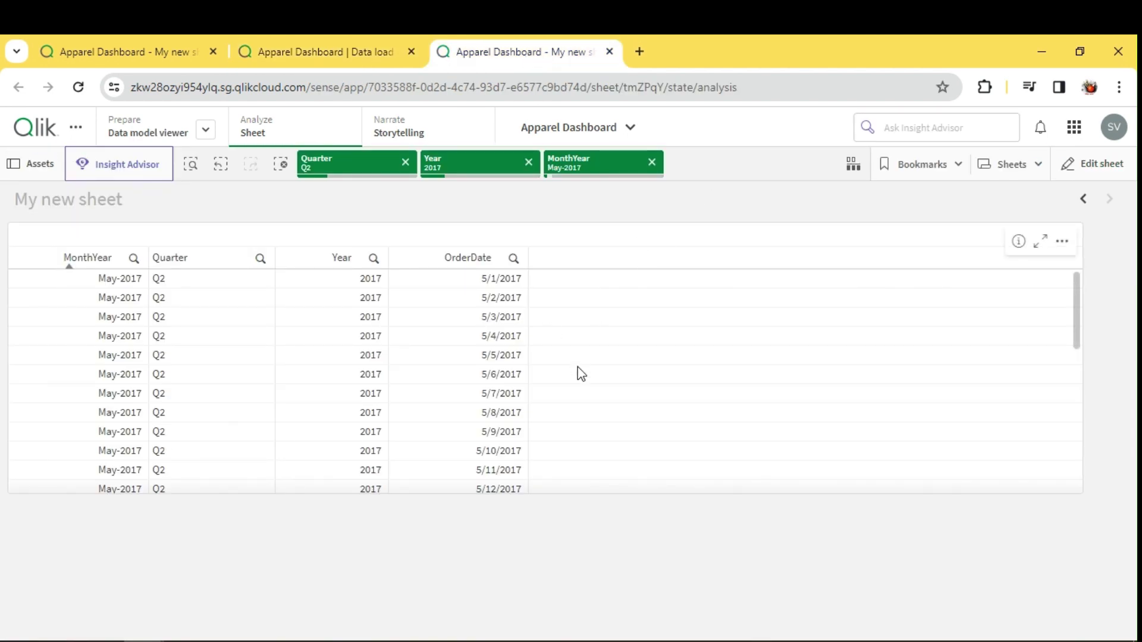
- Open the Order section in the data load editor and examine the Interval calculation that produces the Days field
{"action": "left_click", "coordinate": [289, 46]}
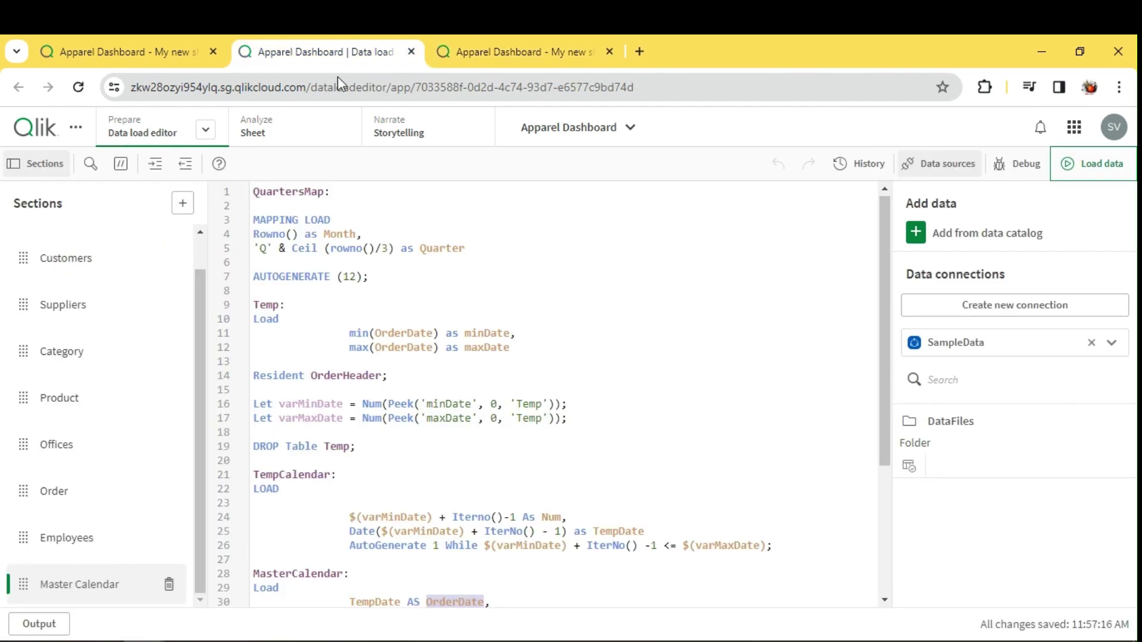
{"action": "left_click", "coordinate": [76, 496]}
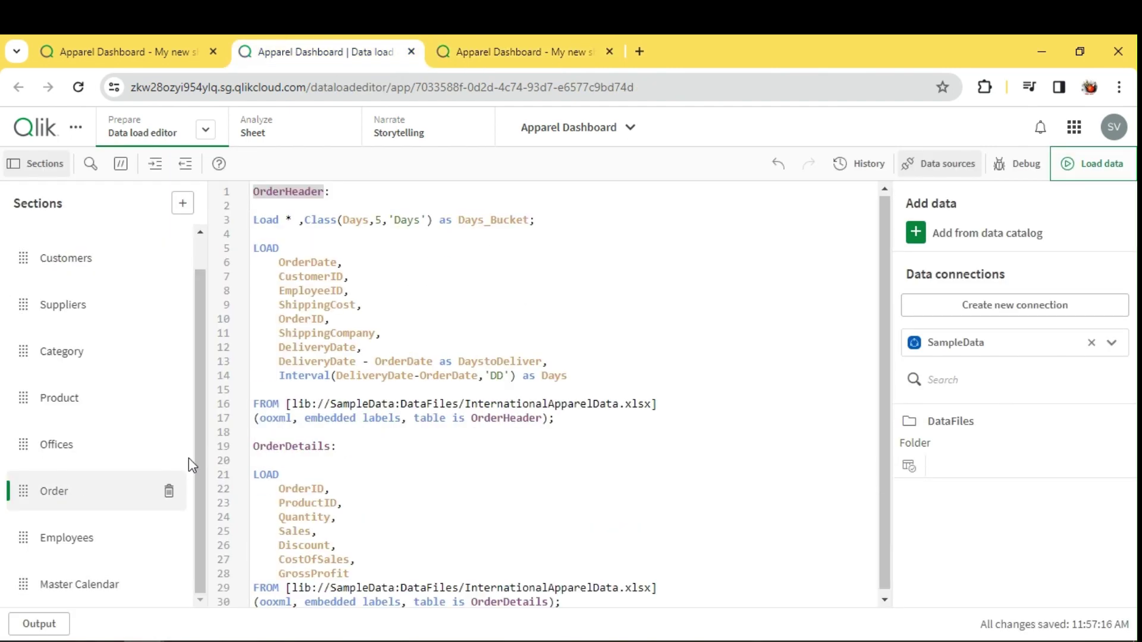
{"action": "left_click", "coordinate": [453, 256]}
{"action": "left_click_drag", "start_coordinate": [597, 374], "coordinate": [248, 364]}
{"action": "left_click", "coordinate": [500, 319]}
{"action": "double_click", "coordinate": [304, 379]}
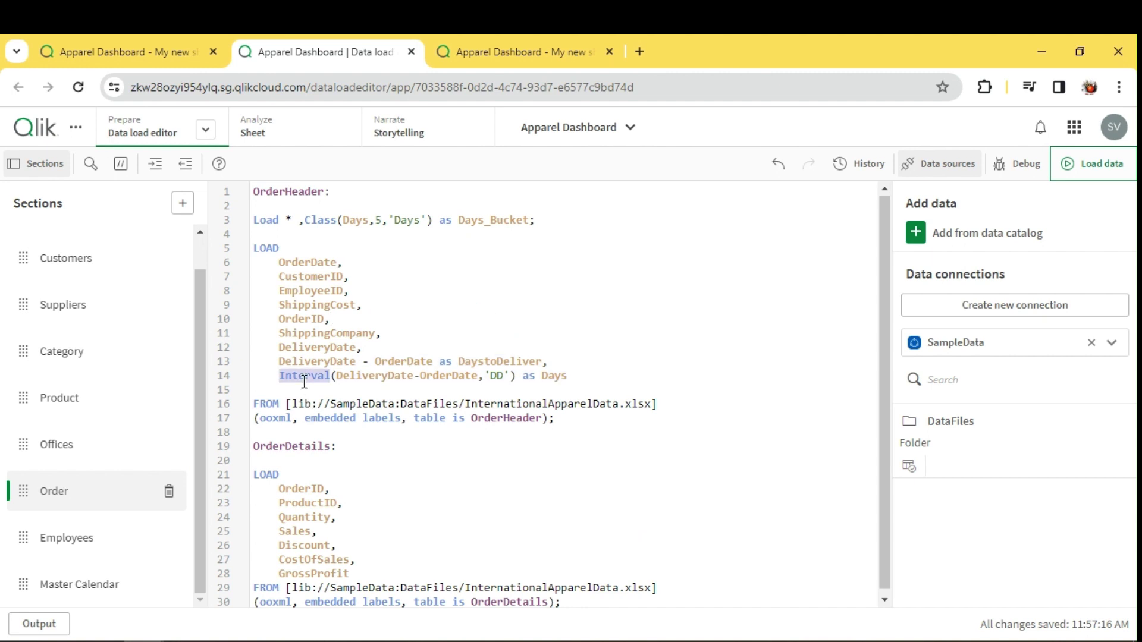
- Examine the Class function that creates Days_Bucket in the preceding Load of OrderHeader
{"action": "left_click", "coordinate": [322, 232]}
{"action": "double_click", "coordinate": [322, 226]}
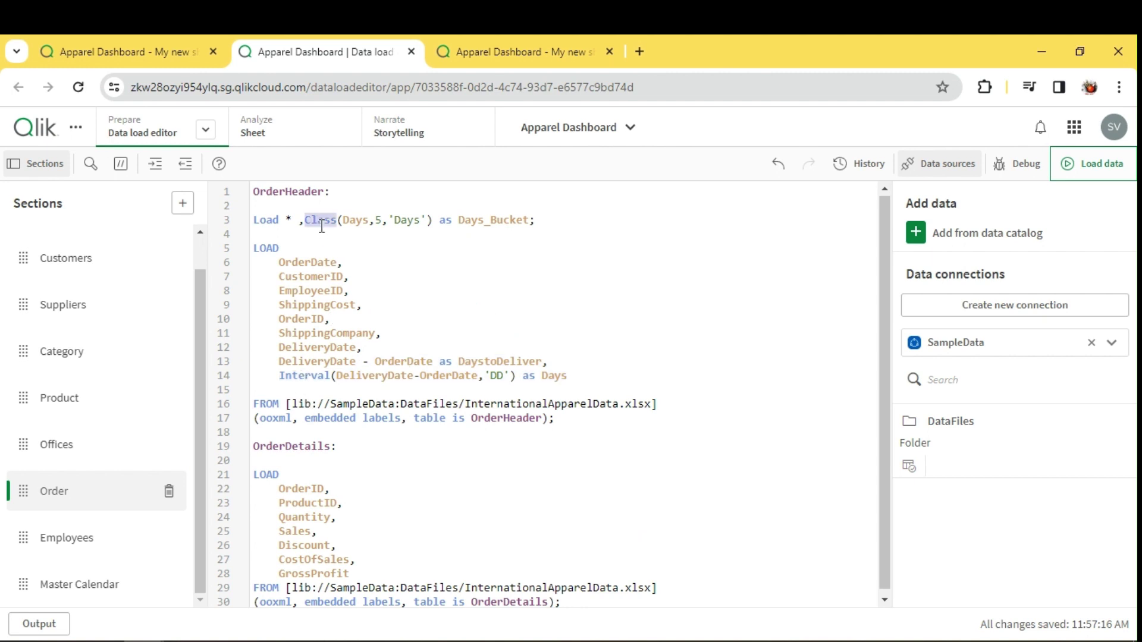
{"action": "double_click", "coordinate": [266, 221]}
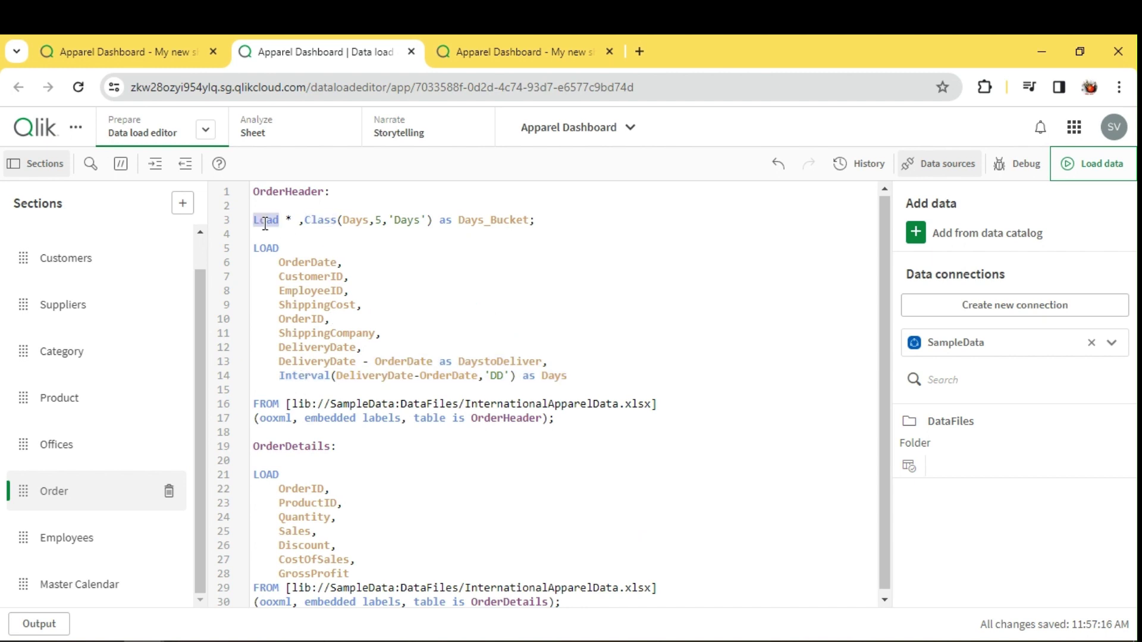
- Review the Resident load of OrderHeader in the Master Calendar section and return to the preceding load in the Order section
{"action": "left_click", "coordinate": [59, 585]}
{"action": "scroll", "coordinate": [405, 503], "scroll_direction": "down", "scroll_amount": 4}
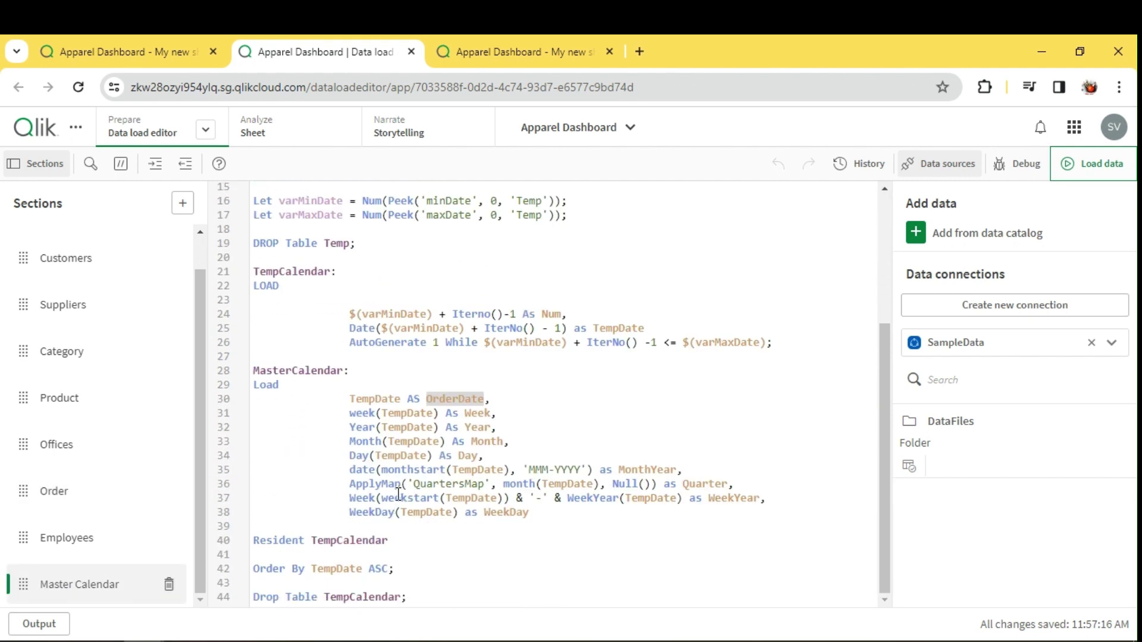
{"action": "scroll", "coordinate": [356, 303], "scroll_direction": "up", "scroll_amount": 4}
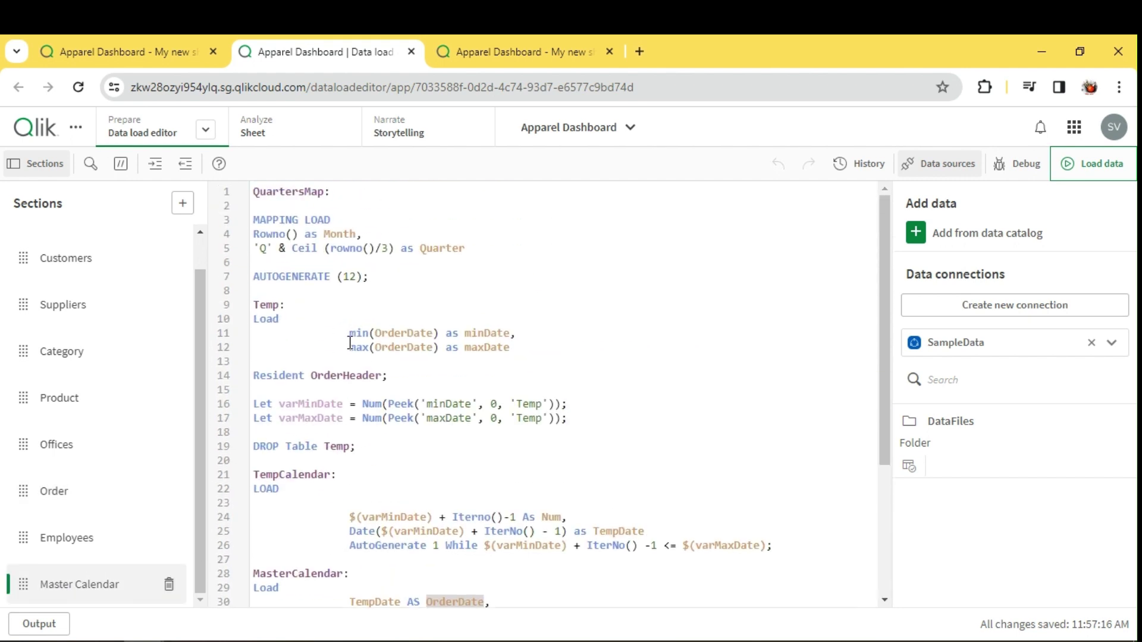
{"action": "double_click", "coordinate": [287, 374]}
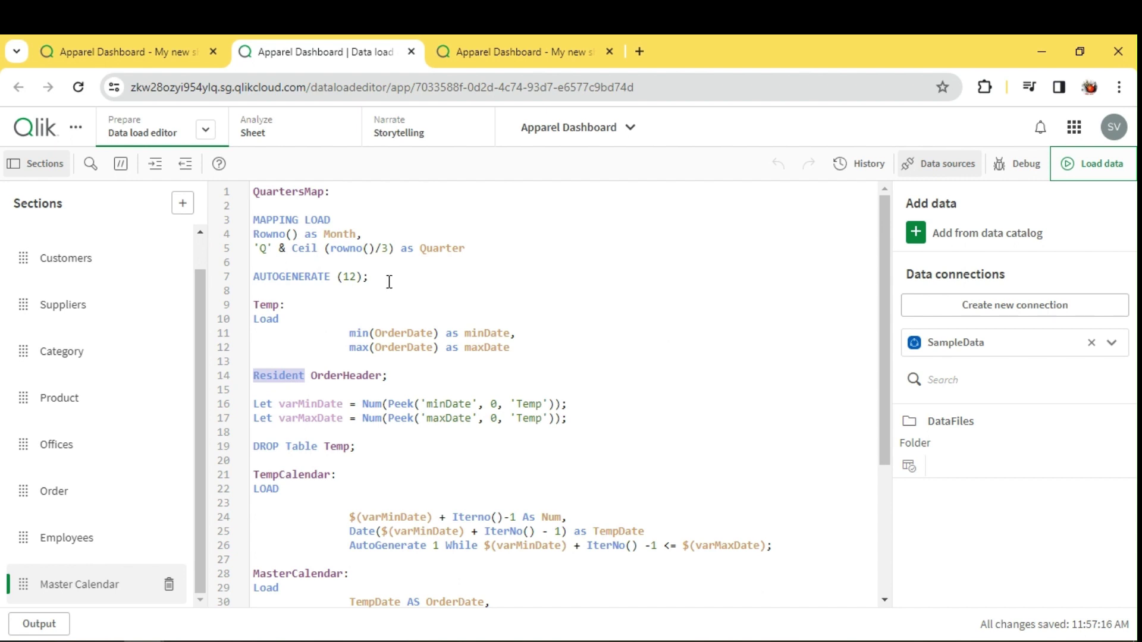
{"action": "left_click", "coordinate": [498, 271]}
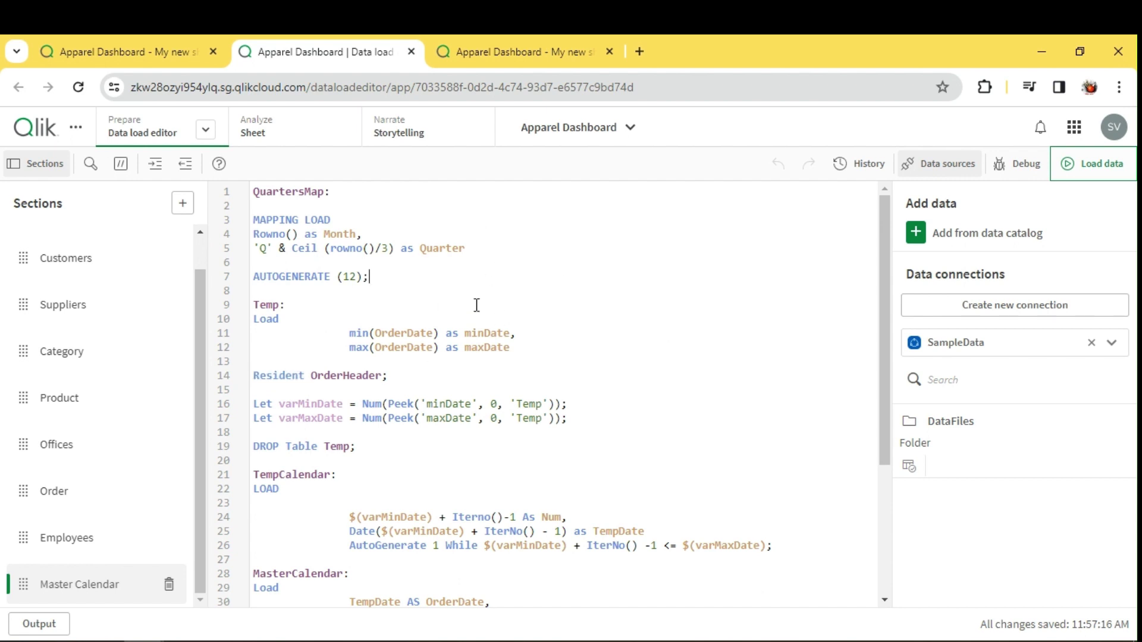
{"action": "left_click", "coordinate": [50, 490]}
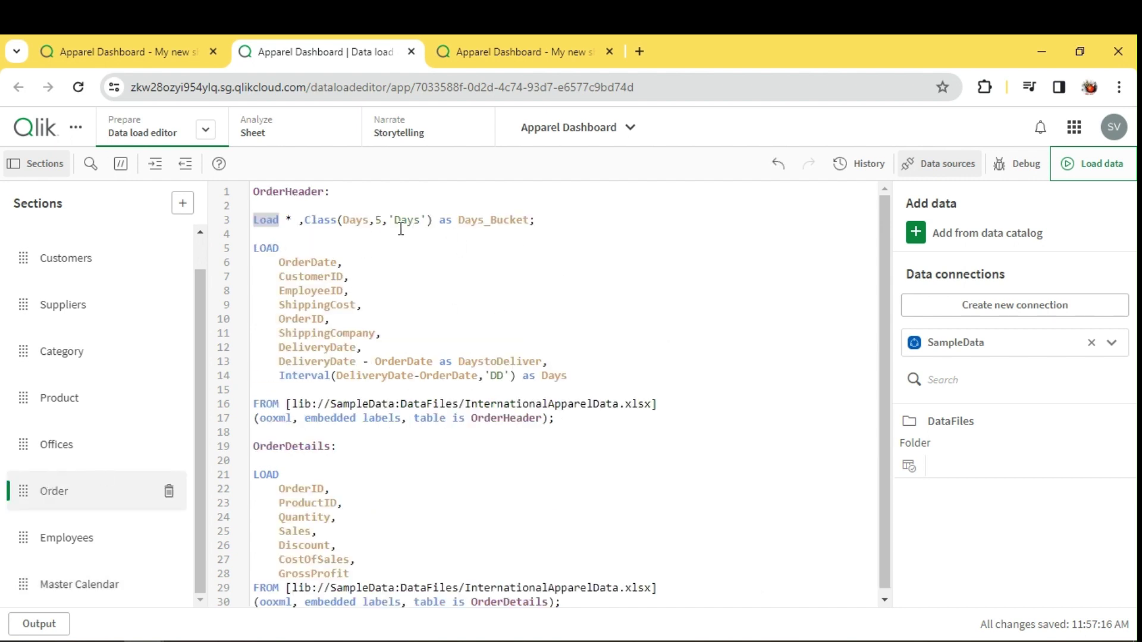
{"action": "left_click", "coordinate": [479, 250]}
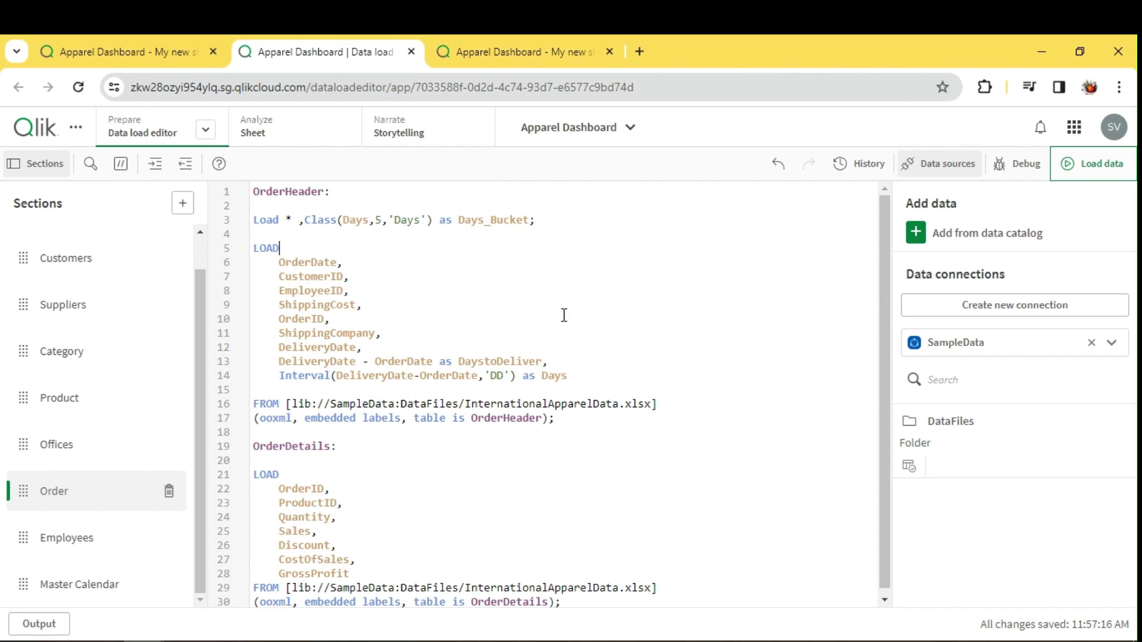